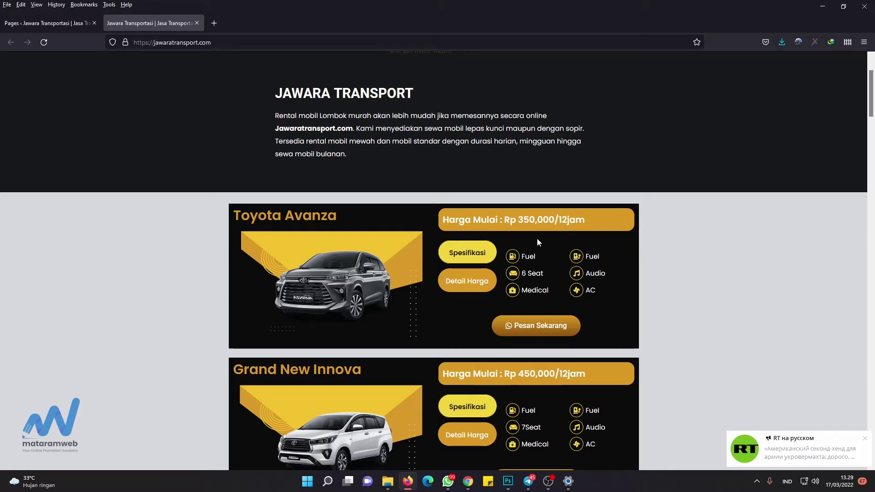
Step: Examine the Toyota Avanza card's Detail Harga and Spesifikasi contents and the other car listings down to the contact section
left_click(455, 286)
left_click(462, 253)
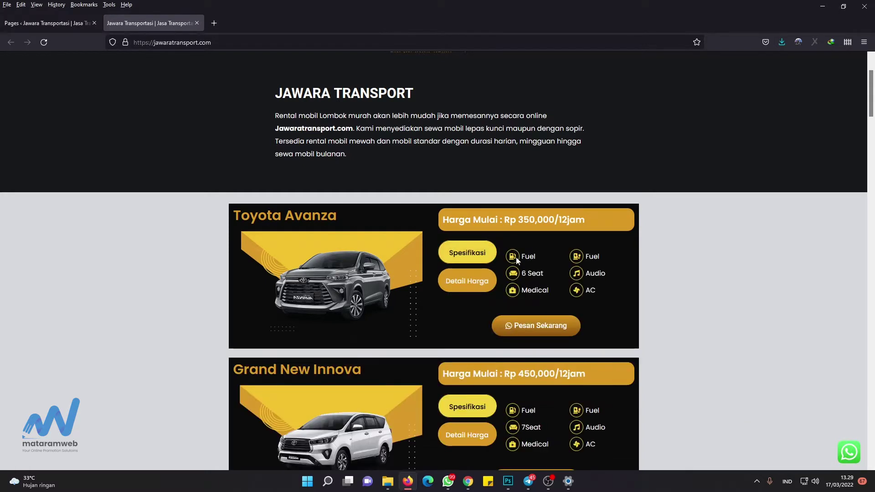
left_click_drag(515, 257, 542, 272)
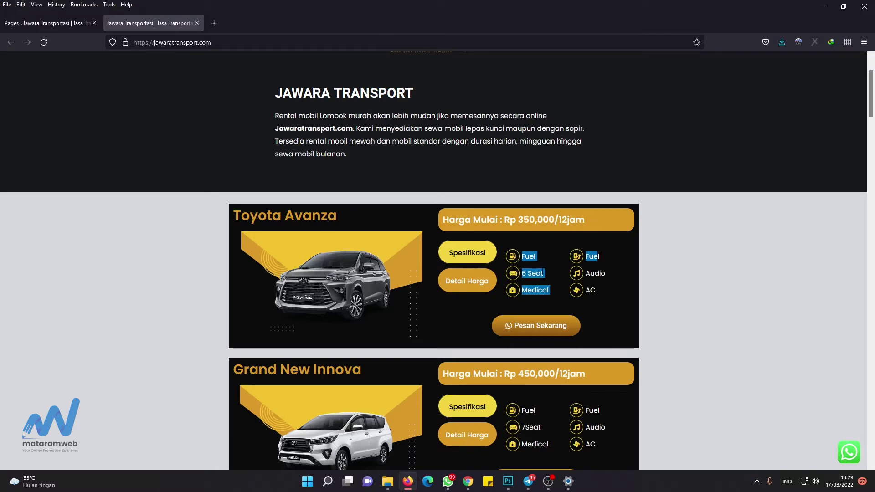
left_click(543, 273)
scroll(493, 270, "down", 3)
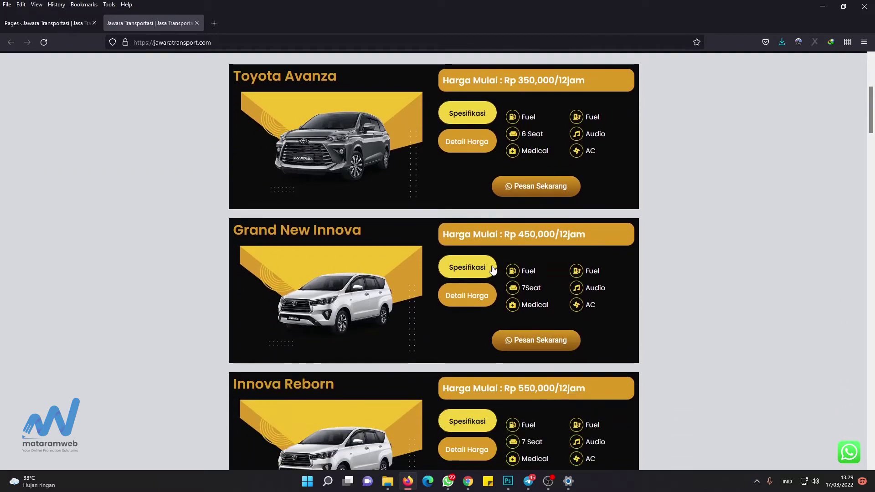
scroll(492, 269, "down", 20)
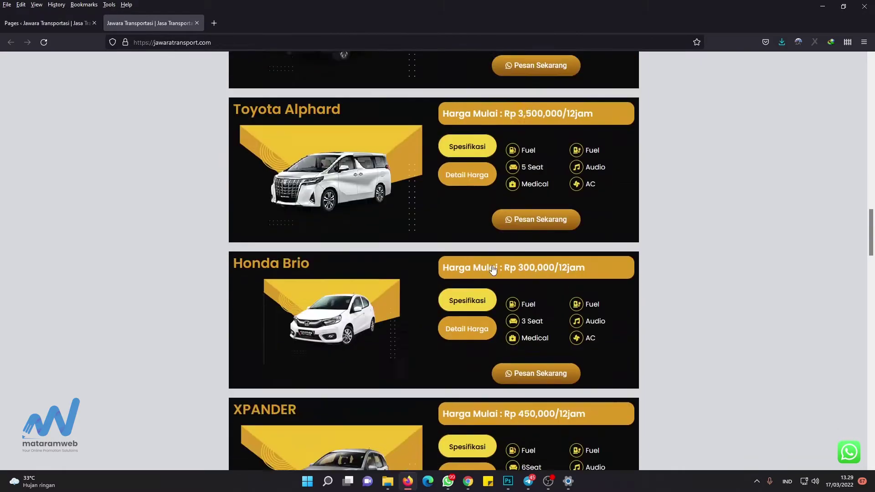
scroll(493, 270, "down", 20)
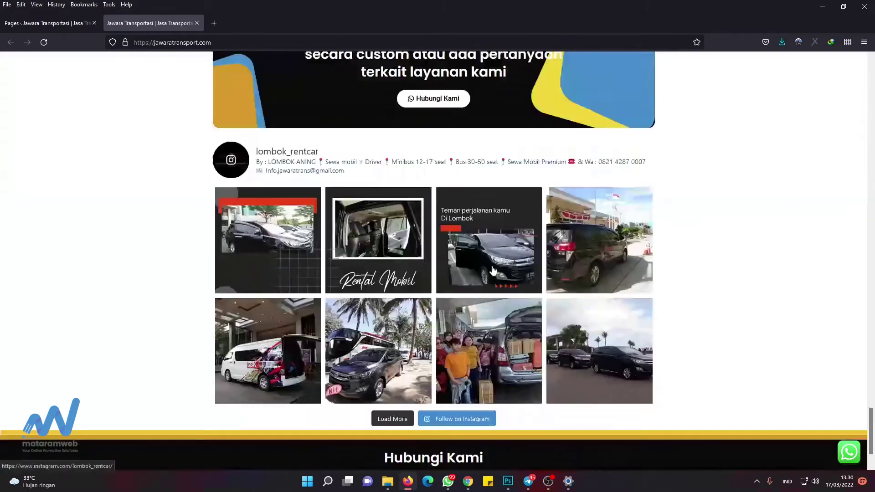
scroll(493, 270, "down", 3)
scroll(493, 269, "up", 20)
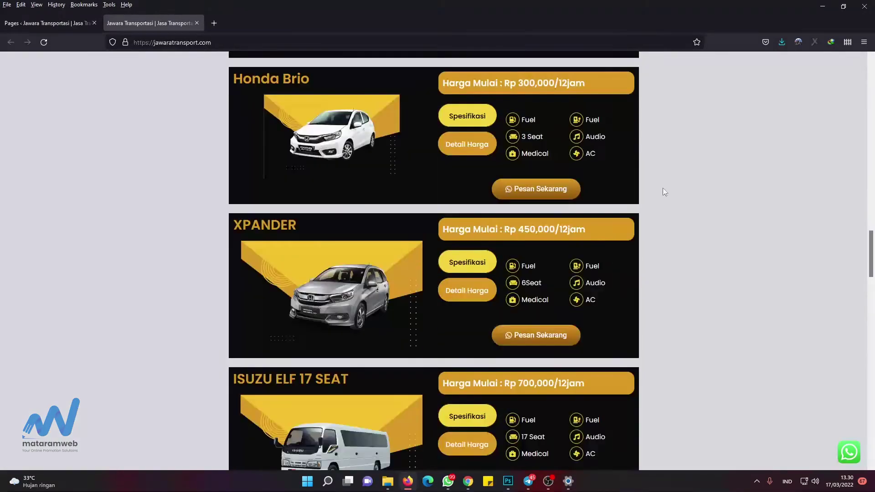
Step: Inspect the page, turn on the responsive mobile preview, and close the developer tools pane
right_click(697, 172)
left_click(717, 296)
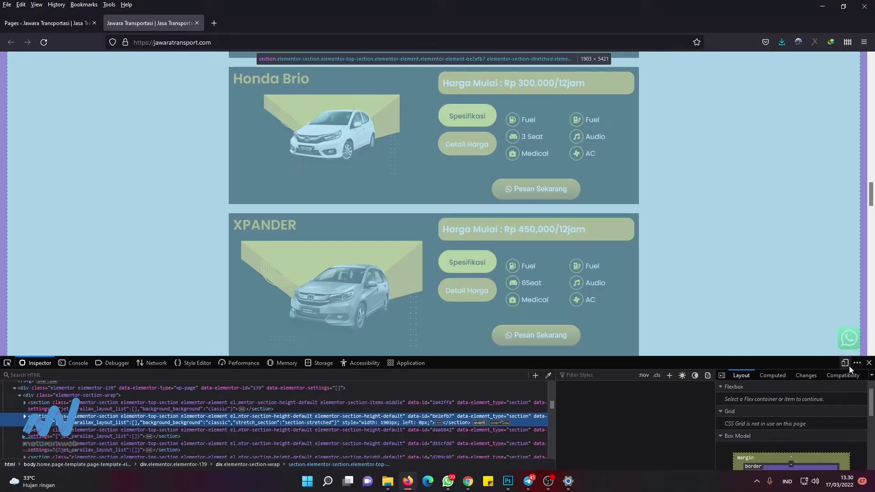
left_click(847, 364)
left_click(869, 363)
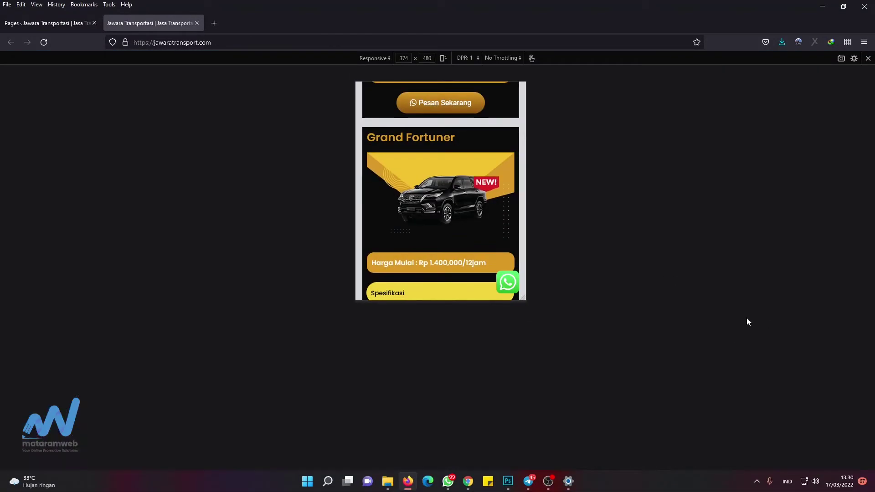
Step: Examine the mobile layout of the homepage, from the Jawara Transport introduction through the car cards
scroll(424, 262, "up", 20)
scroll(449, 234, "down", 1)
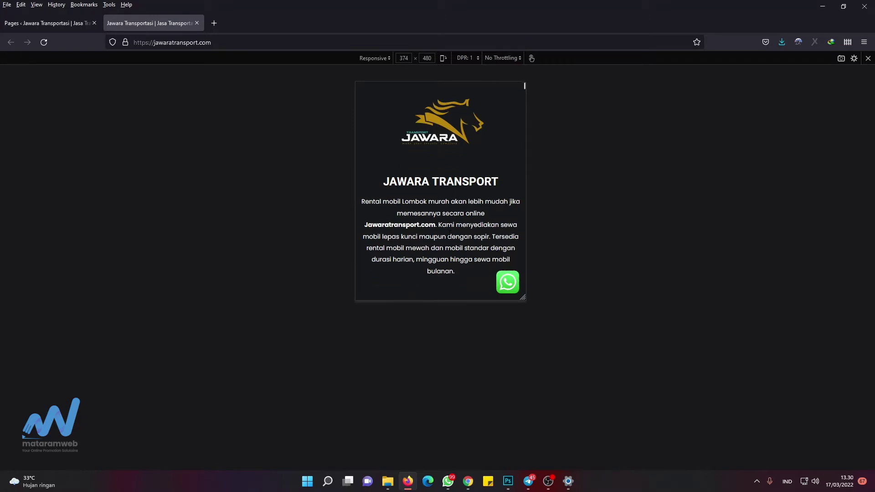
scroll(449, 233, "down", 20)
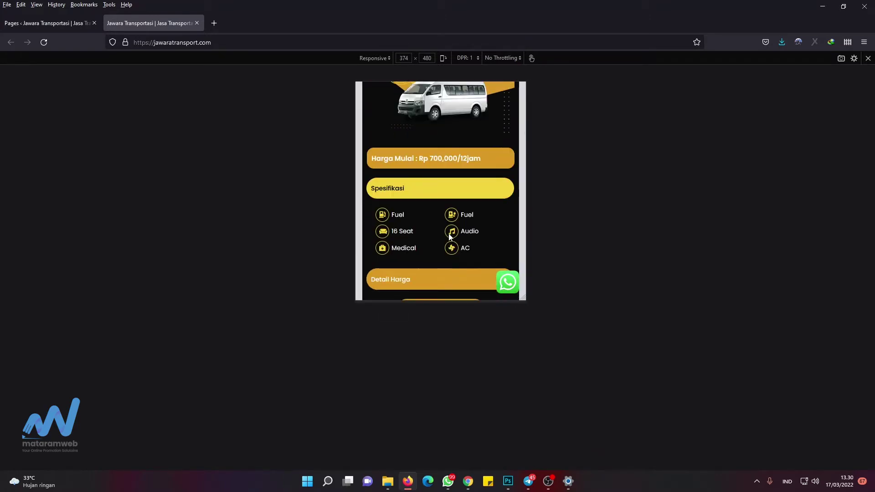
scroll(449, 236, "down", 8)
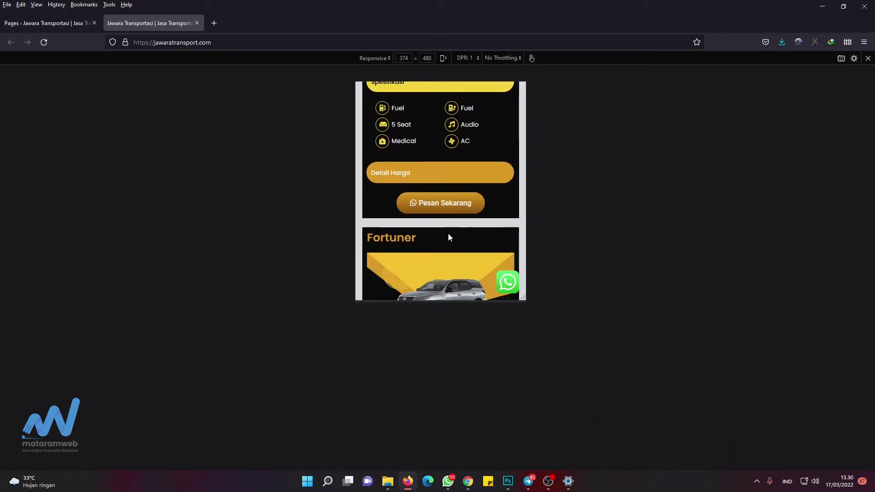
scroll(448, 235, "up", 20)
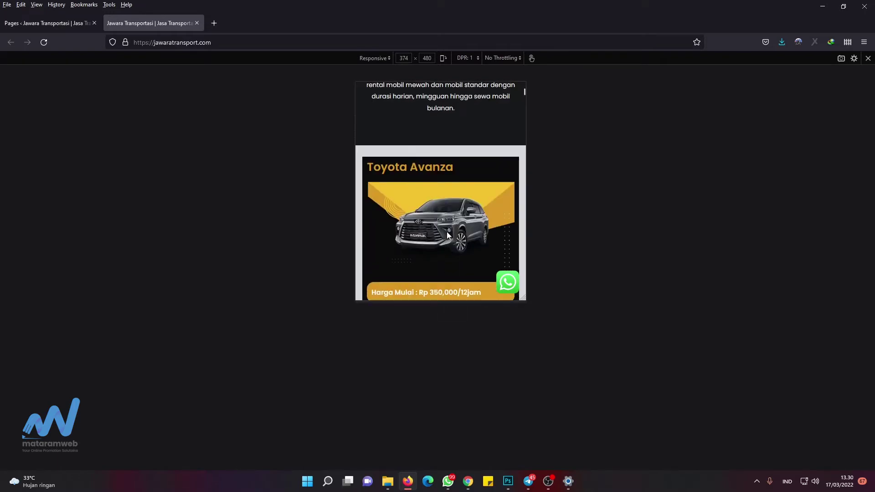
scroll(446, 233, "up", 4)
scroll(447, 231, "down", 6)
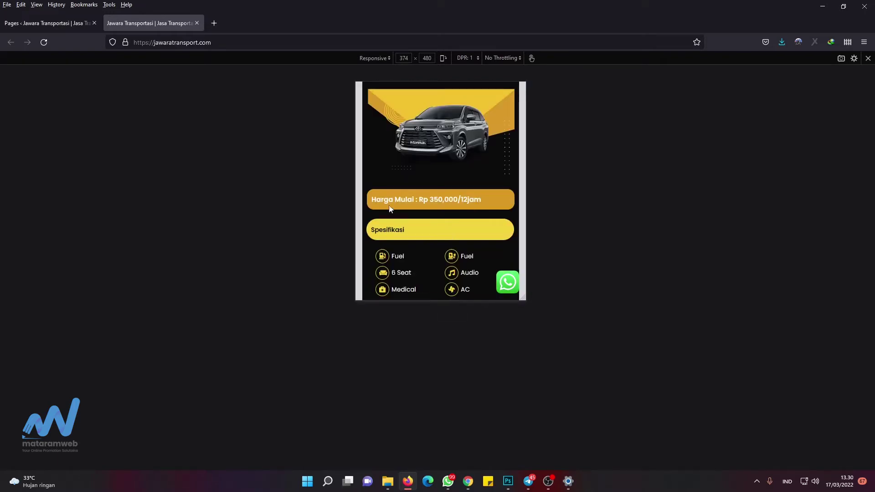
Step: Examine the Toyota Avanza card's starting price and its Detail Harga rates for Lepas Kunci, Dengan Sopir and Sopir+BBM
left_click_drag(369, 198, 483, 200)
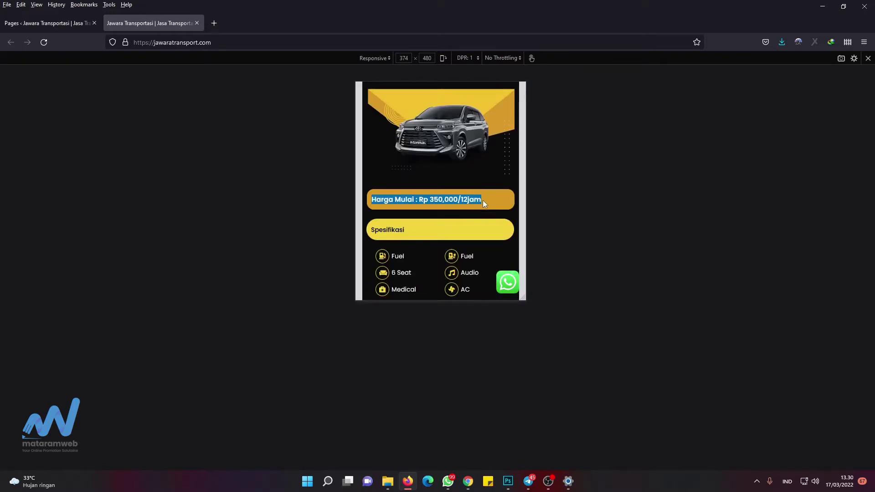
left_click(439, 203)
scroll(432, 233, "down", 2)
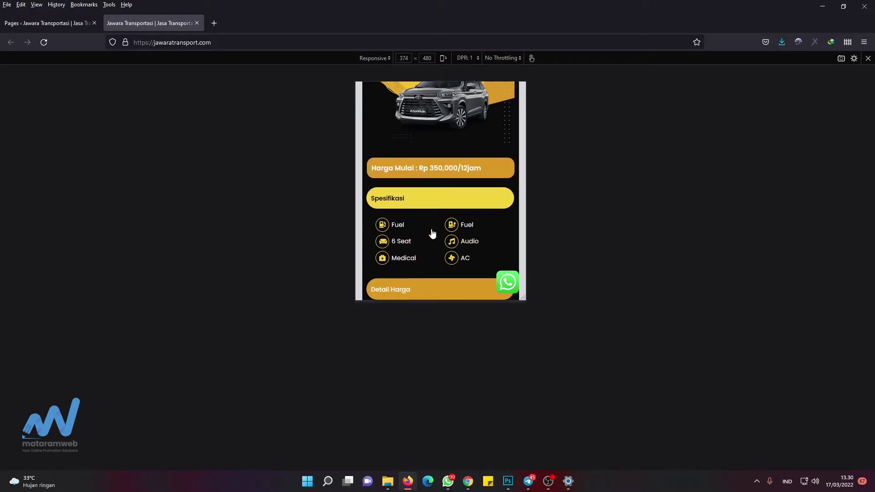
scroll(436, 228, "down", 2)
left_click(411, 230)
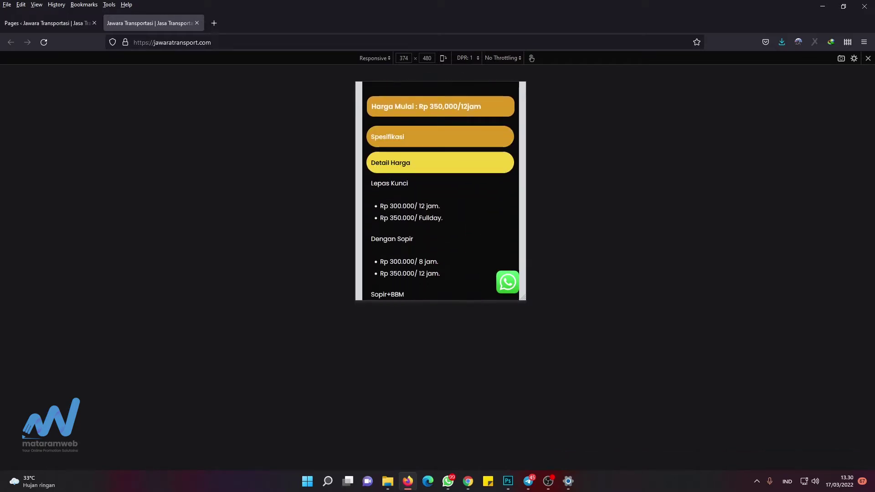
scroll(450, 224, "down", 2)
scroll(450, 225, "down", 4)
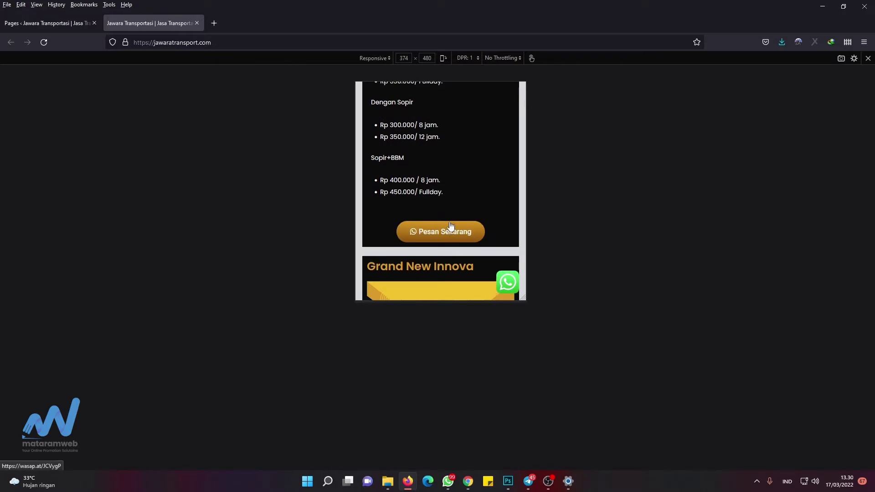
scroll(450, 225, "up", 4)
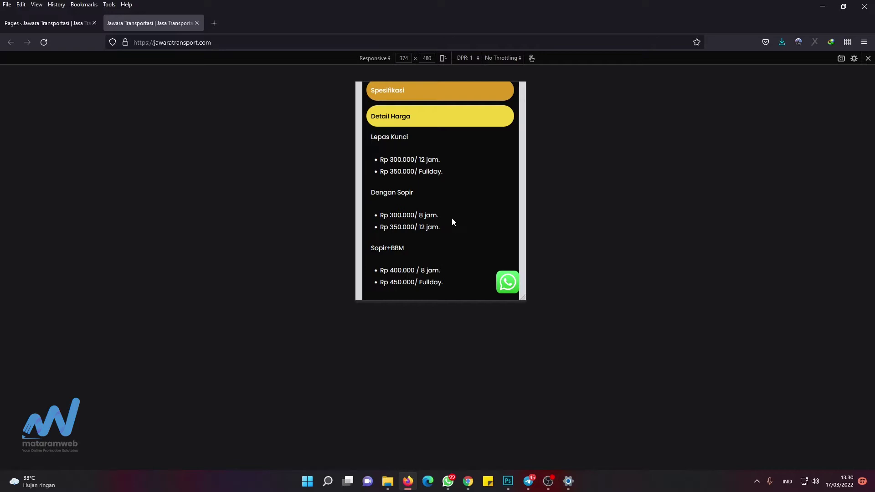
scroll(445, 226, "down", 1)
left_click_drag(447, 234, 435, 189)
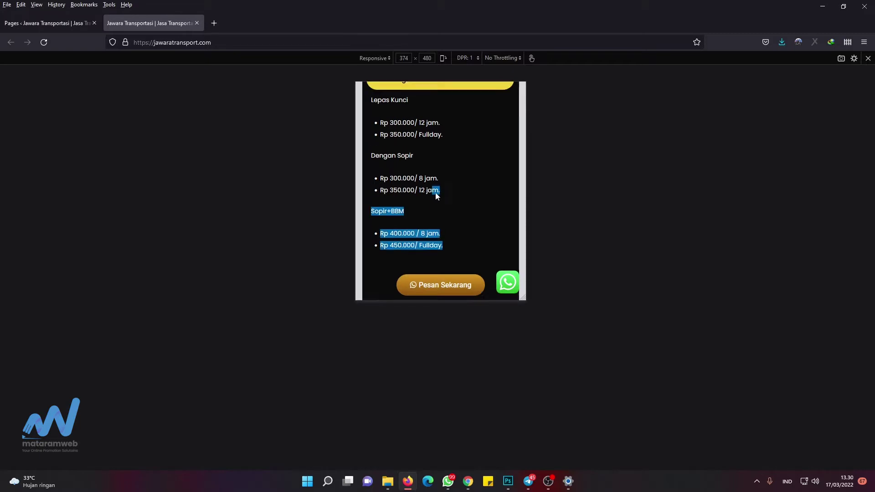
scroll(438, 191, "up", 2)
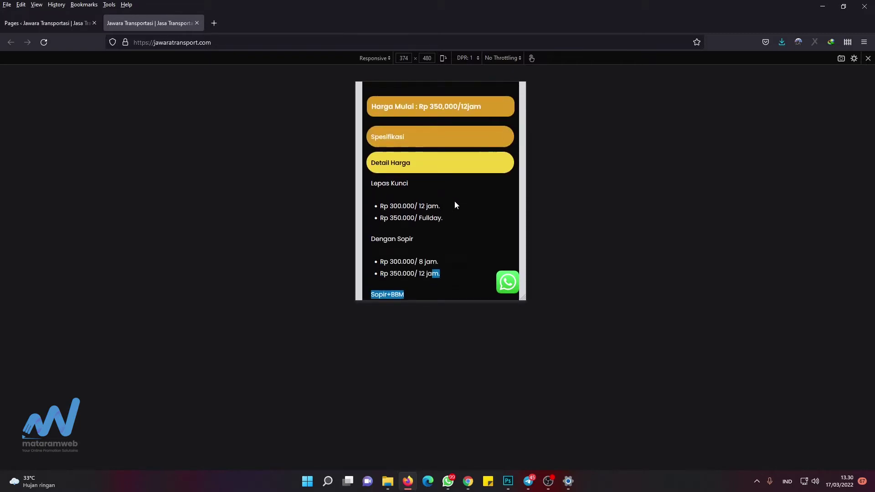
Step: Toggle the Toyota Avanza card between Spesifikasi and Detail Harga to check the accordion, ending on Spesifikasi
scroll(455, 204, "up", 2)
left_click(416, 229)
scroll(415, 251, "down", 2)
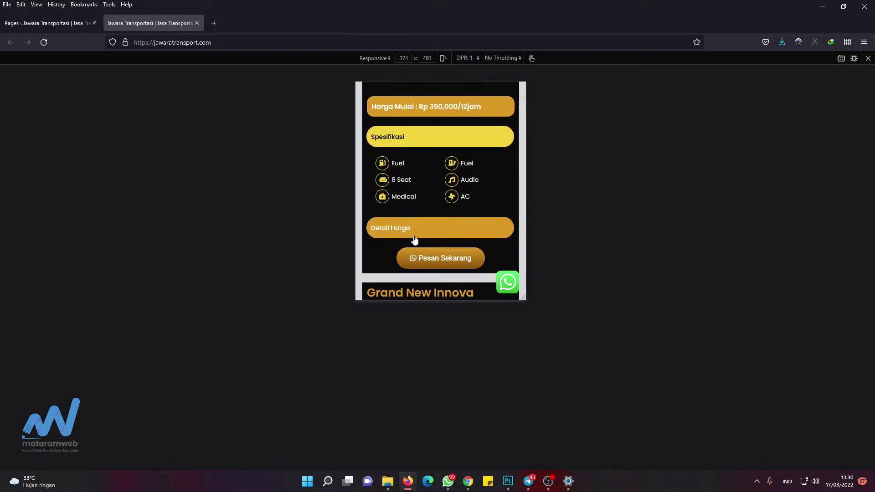
left_click(413, 231)
scroll(418, 230, "up", 2)
left_click(417, 230)
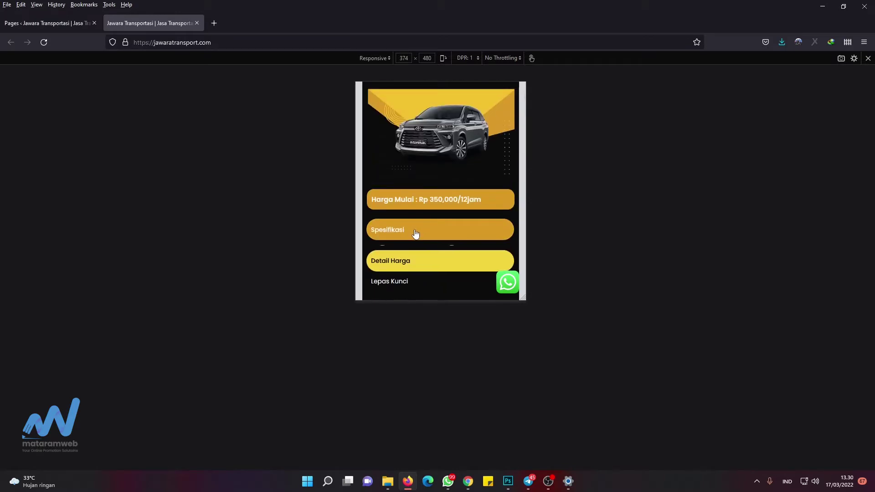
scroll(415, 233, "down", 1)
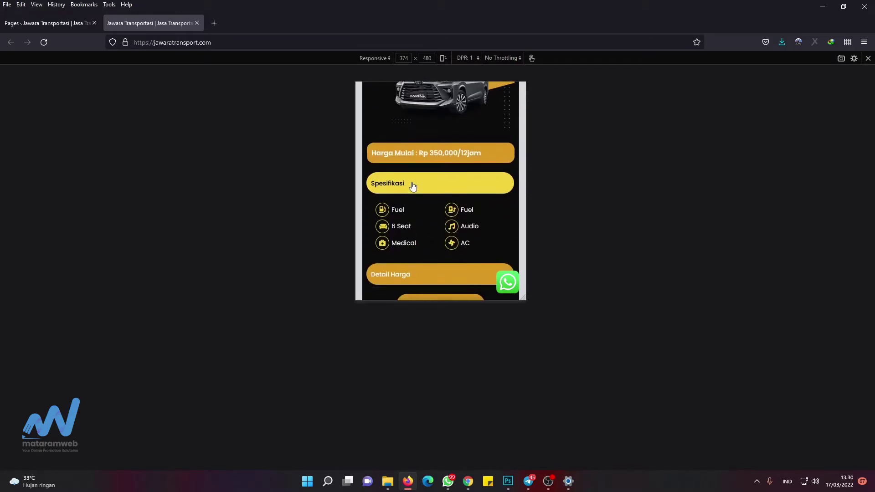
scroll(419, 221, "down", 1)
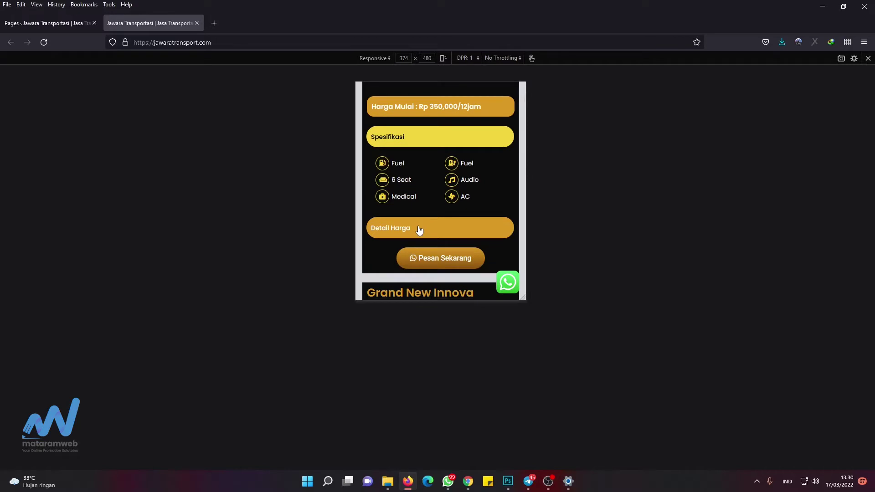
left_click(419, 230)
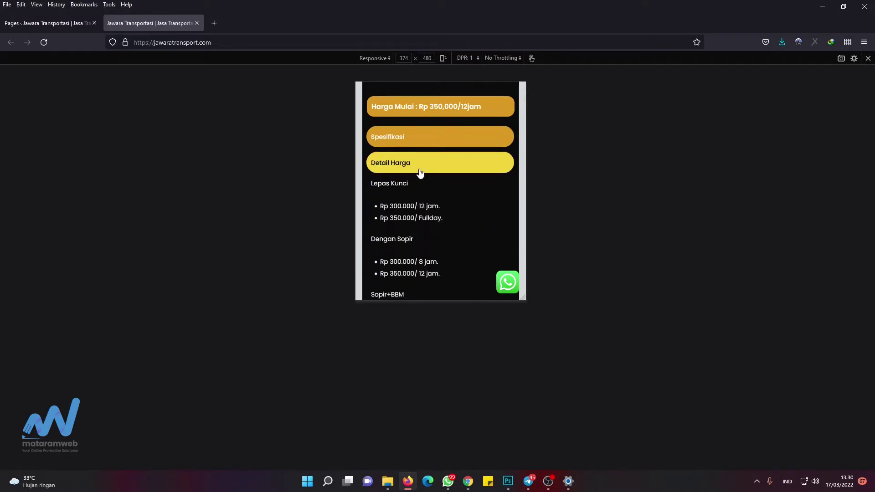
left_click(419, 174)
left_click(422, 176)
left_click(418, 141)
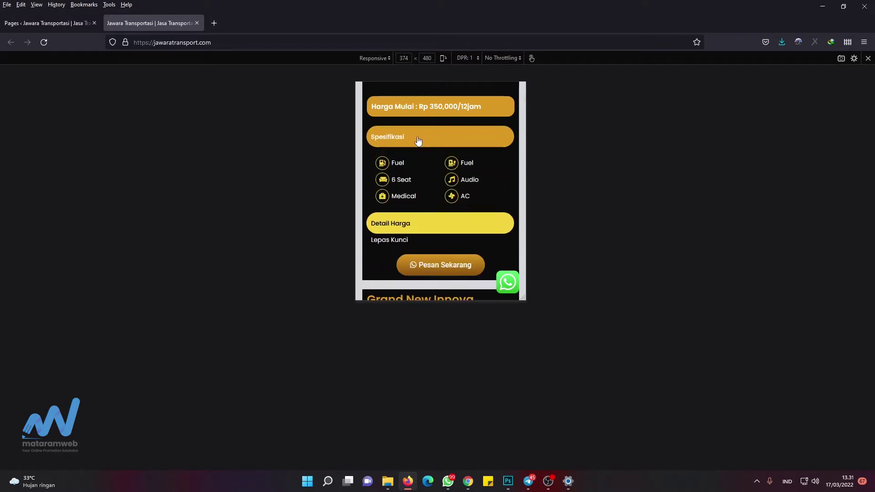
scroll(463, 199, "up", 1)
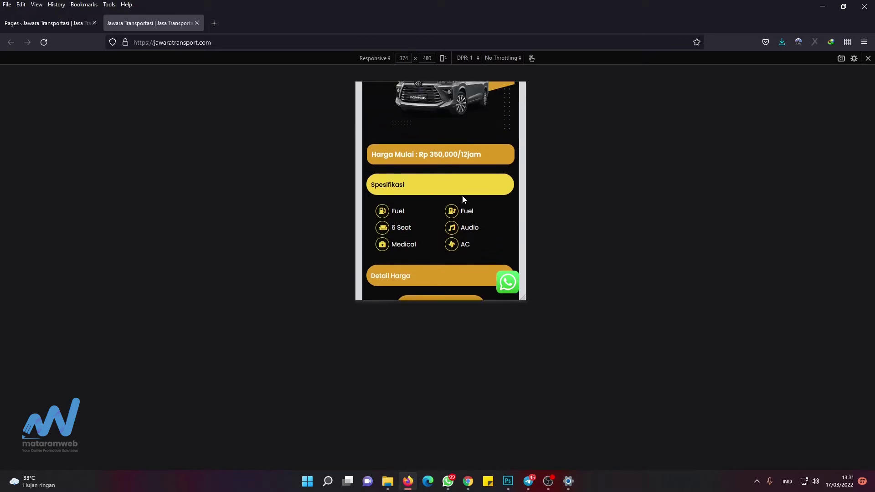
Step: Examine how the Grand New Innova, Innova Reborn and remaining car cards are laid out in the mobile preview
scroll(463, 199, "down", 2)
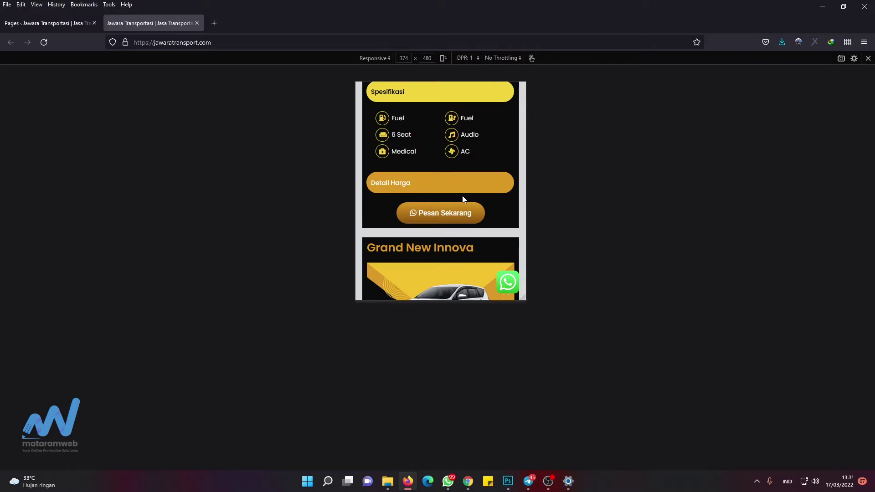
scroll(460, 205, "down", 2)
scroll(459, 208, "down", 2)
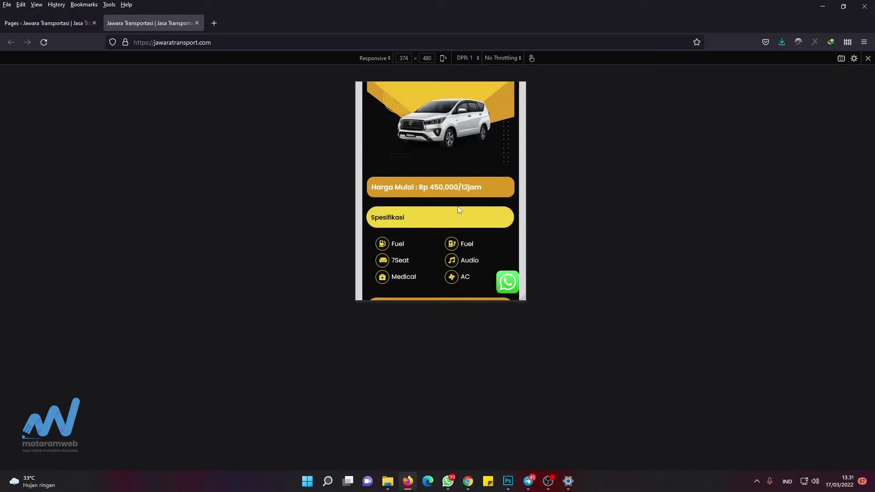
scroll(460, 210, "down", 3)
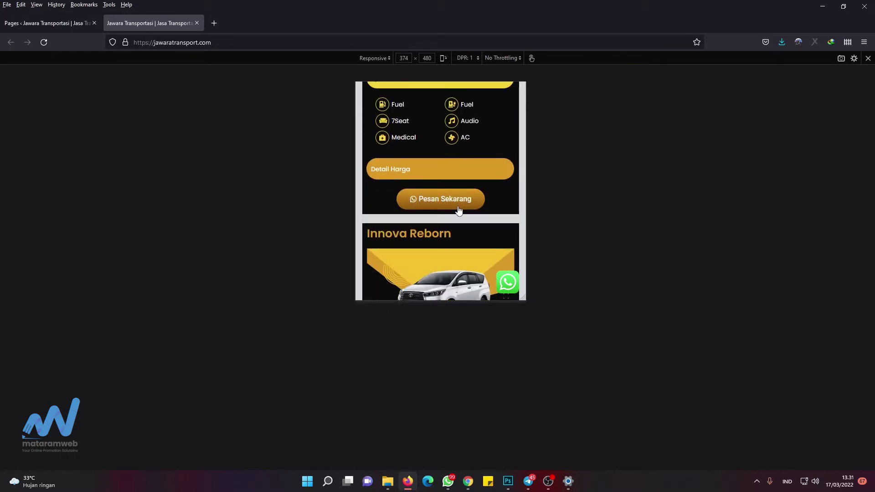
scroll(436, 183, "down", 8)
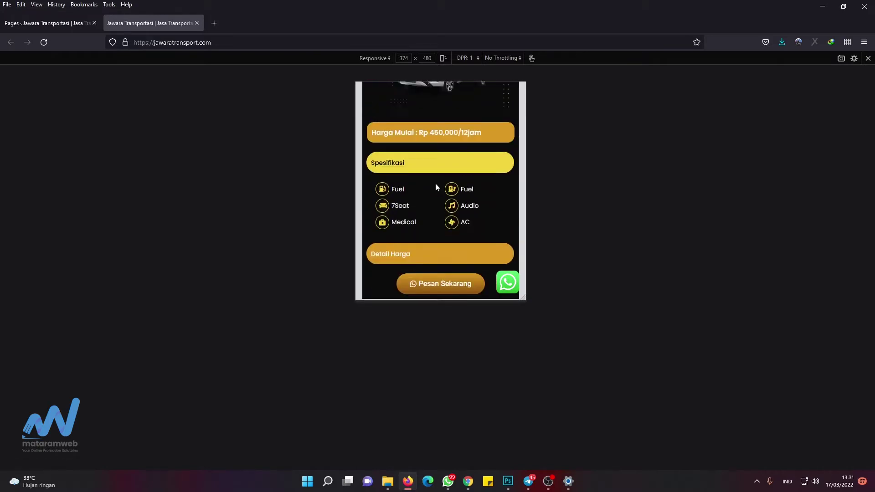
scroll(436, 183, "up", 20)
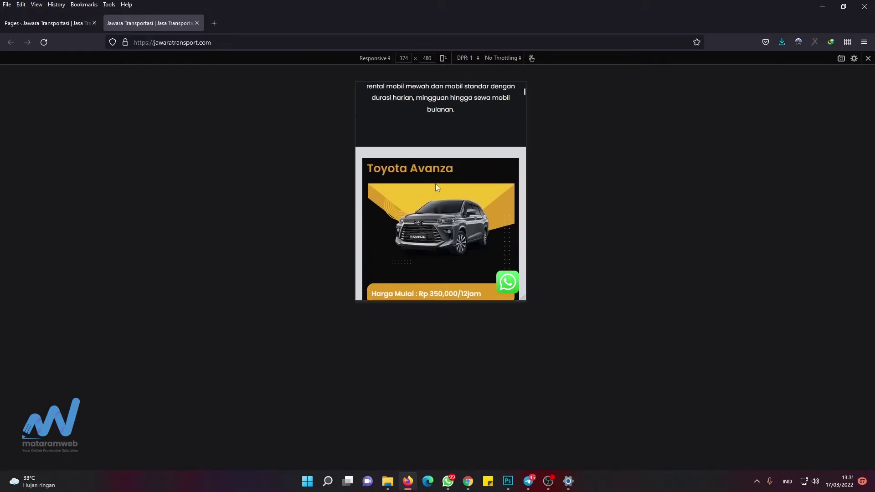
scroll(435, 184, "down", 11)
scroll(436, 184, "down", 18)
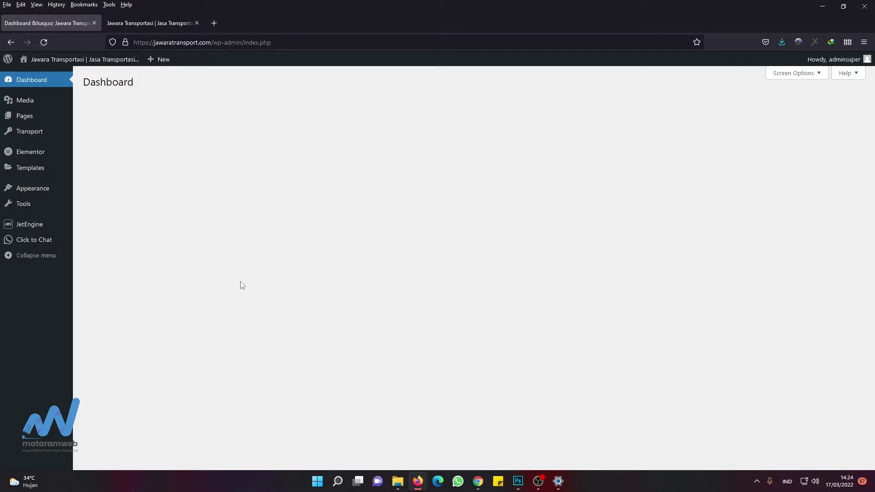
Step: Search Google for "jet engine plugin" in a new browser tab
mouse_move(40, 226)
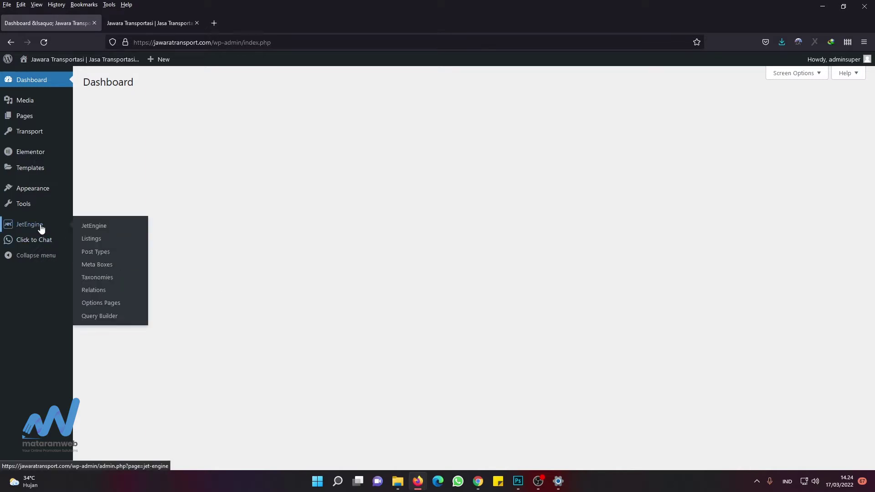
left_click(215, 23)
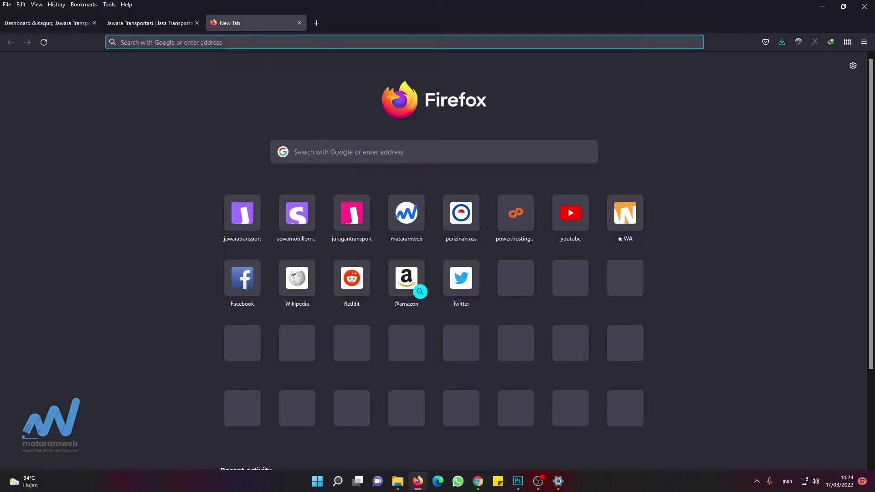
type("jet")
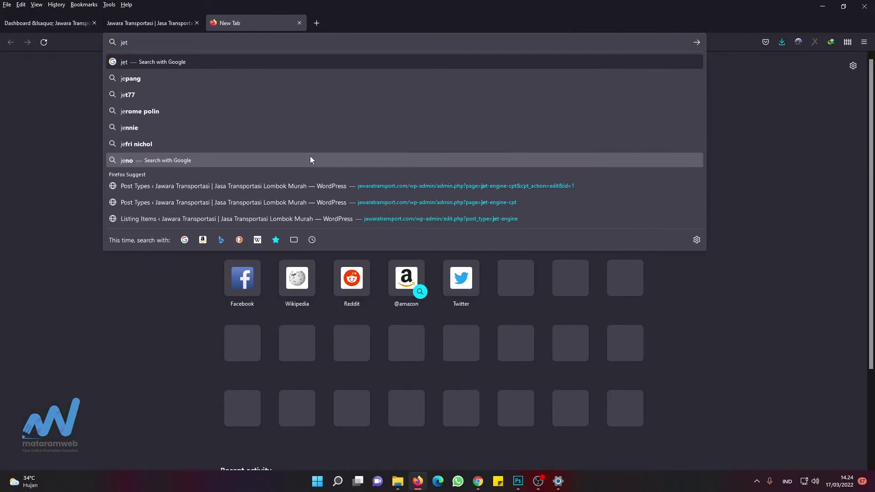
type(" en")
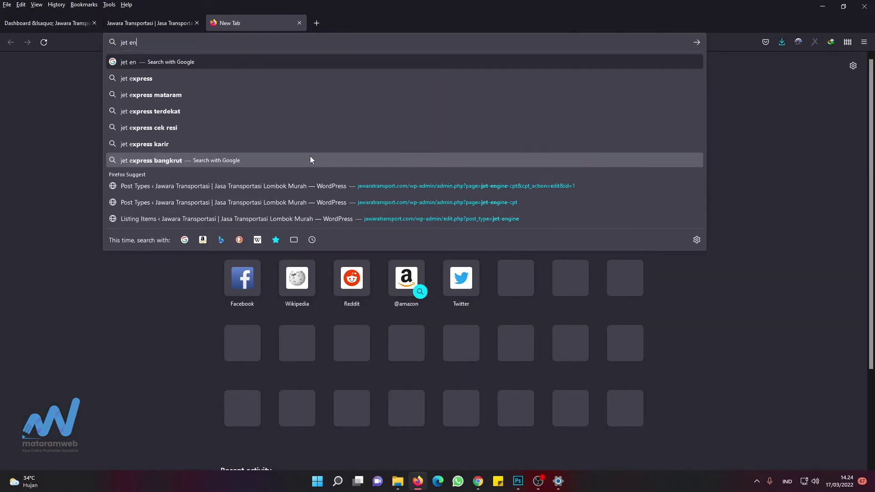
type("gine")
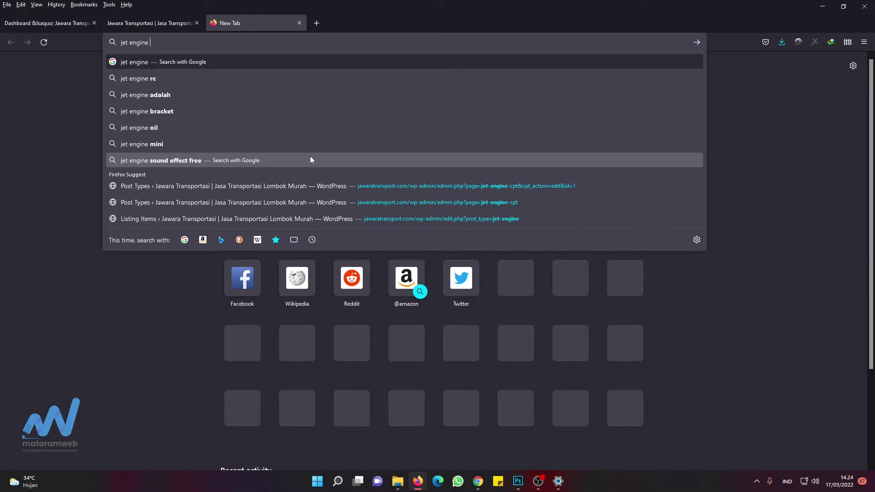
type(" plu")
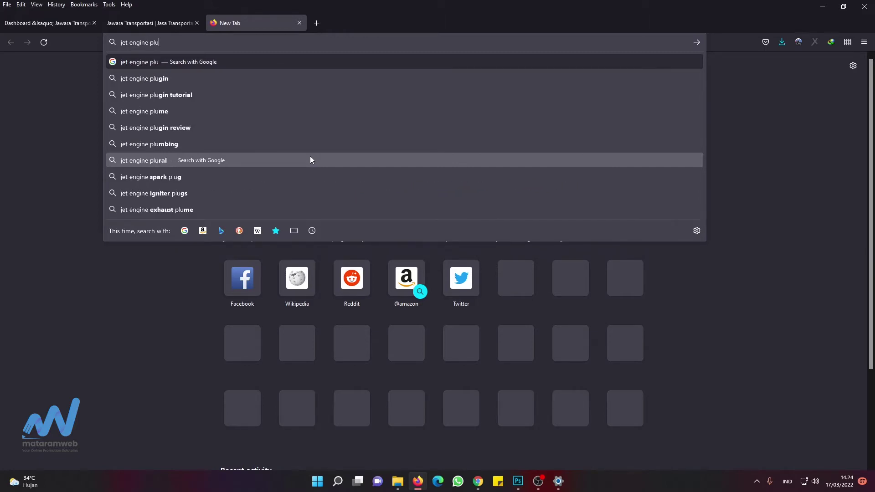
left_click(220, 80)
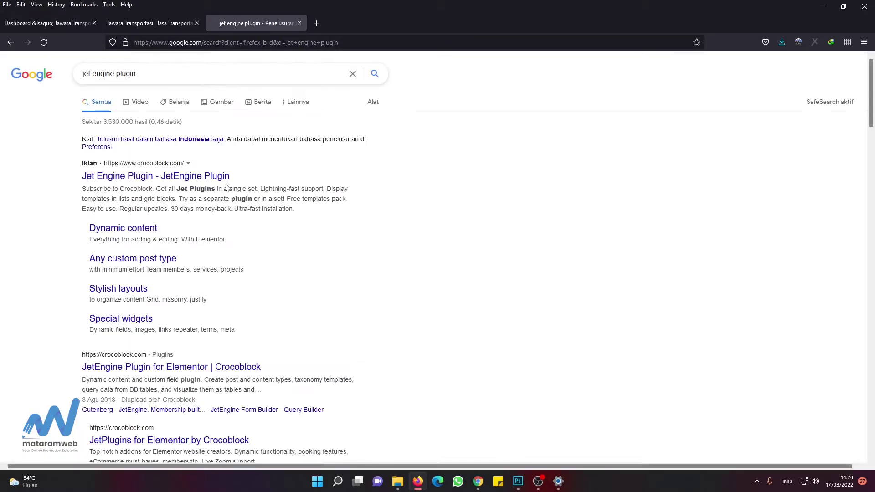
Step: Open Crocoblock's JetEngine plugin page separately from the search results and examine its Dynamic Website Structure features
middle_click(166, 366)
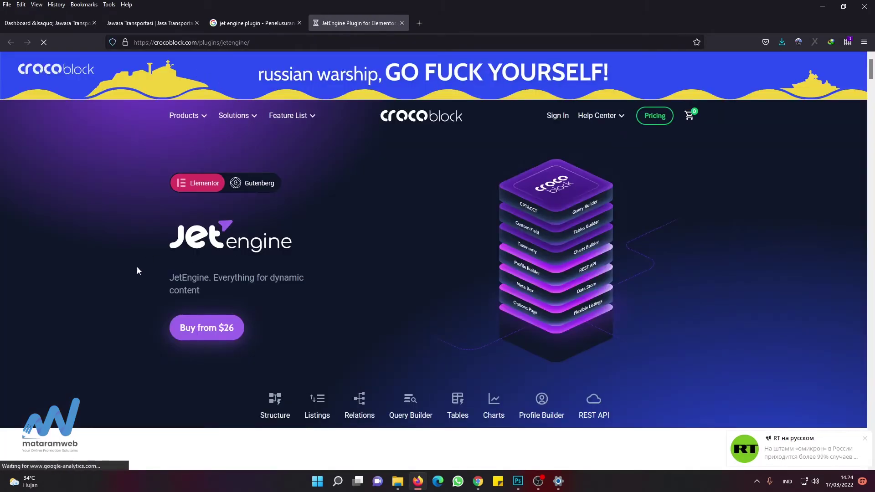
scroll(284, 248, "down", 3)
scroll(284, 248, "down", 4)
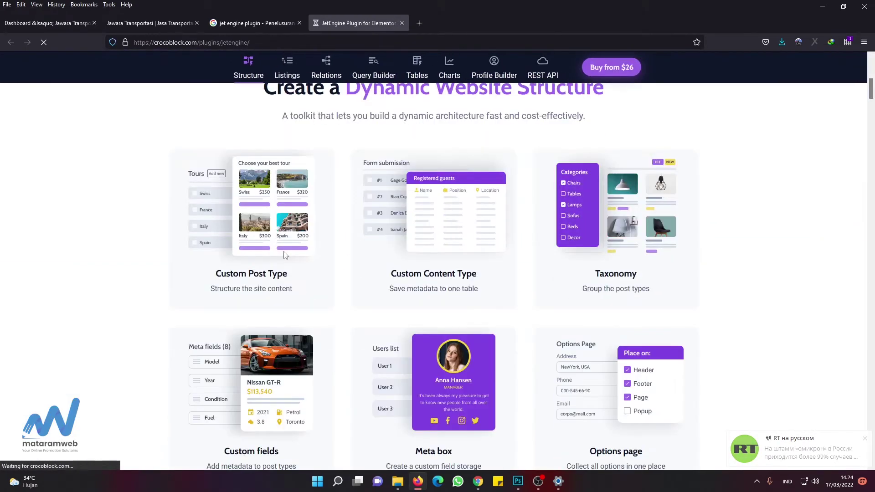
scroll(399, 266, "down", 7)
scroll(399, 267, "up", 14)
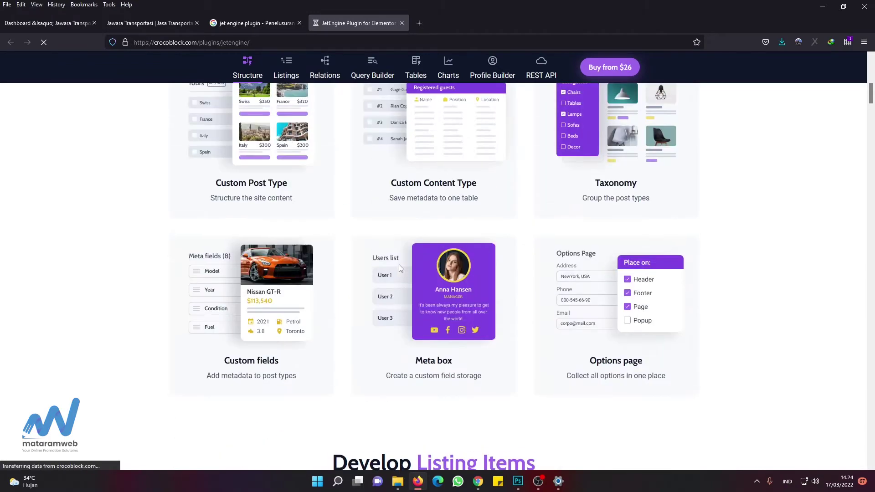
scroll(400, 268, "down", 9)
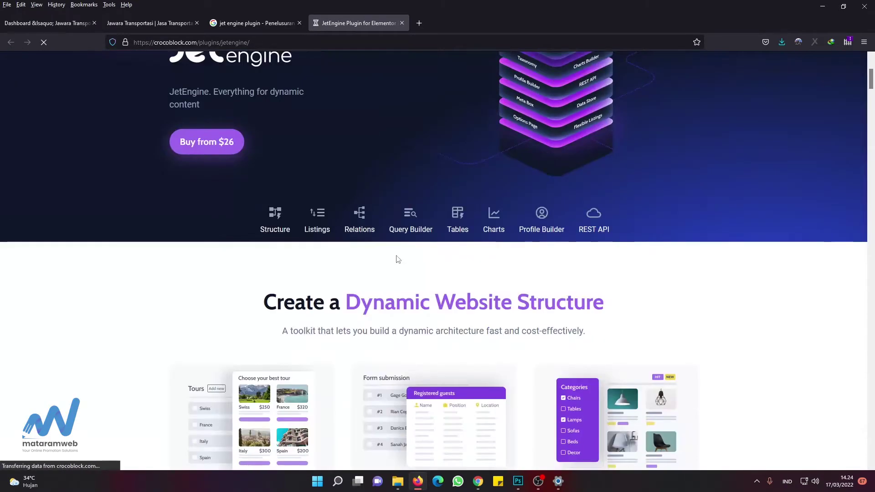
scroll(405, 264, "up", 5)
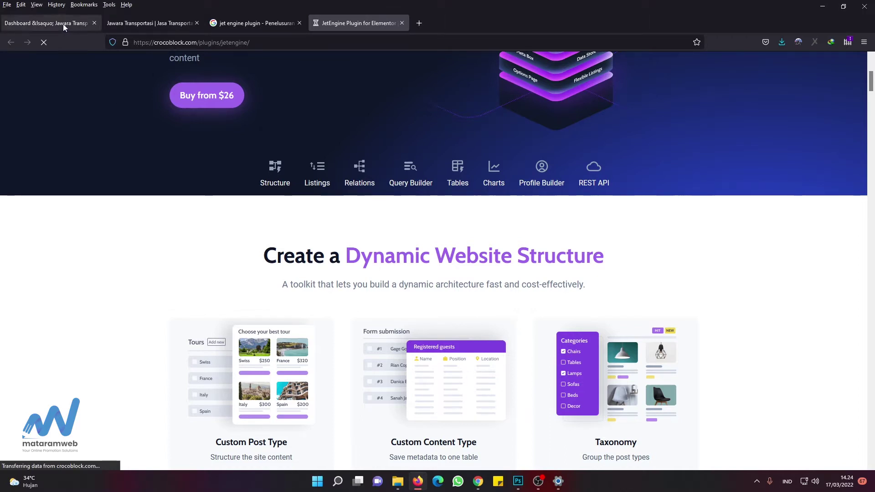
Step: Return to the WordPress dashboard and open JetEngine's Transport custom post type for editing
left_click(45, 25)
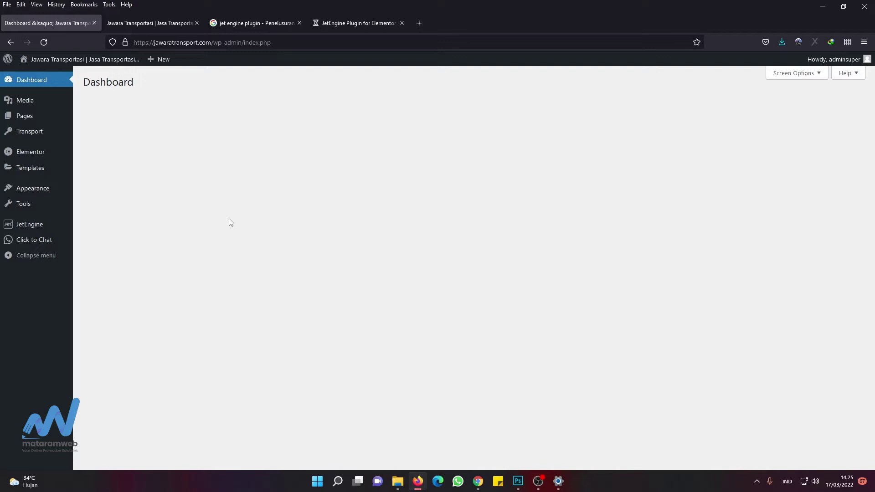
mouse_move(34, 230)
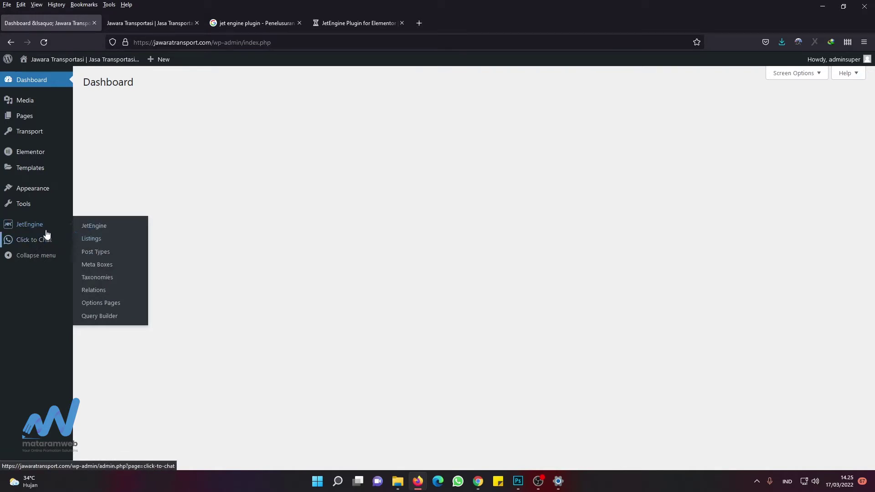
left_click(102, 257)
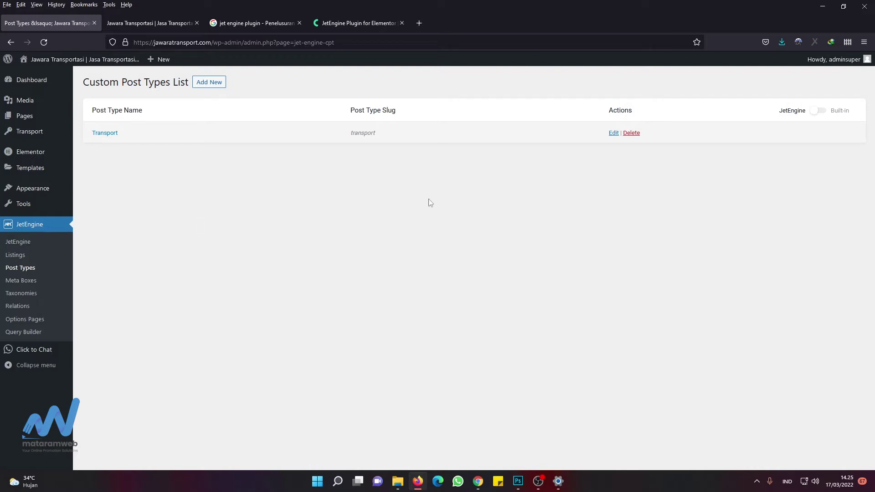
left_click(612, 133)
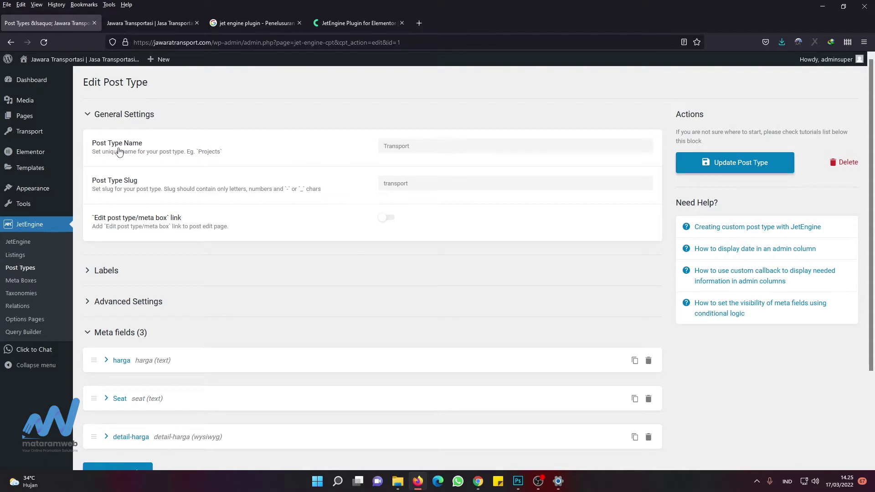
Step: Examine the Post Type Name and Post Type Slug fields in the Transport post type's General Settings
left_click(418, 144)
left_click(420, 183)
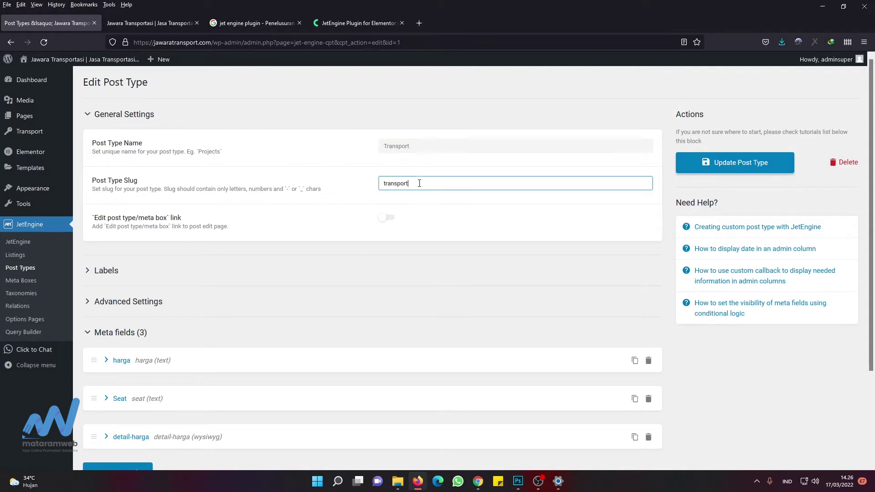
left_click_drag(419, 144, 362, 153)
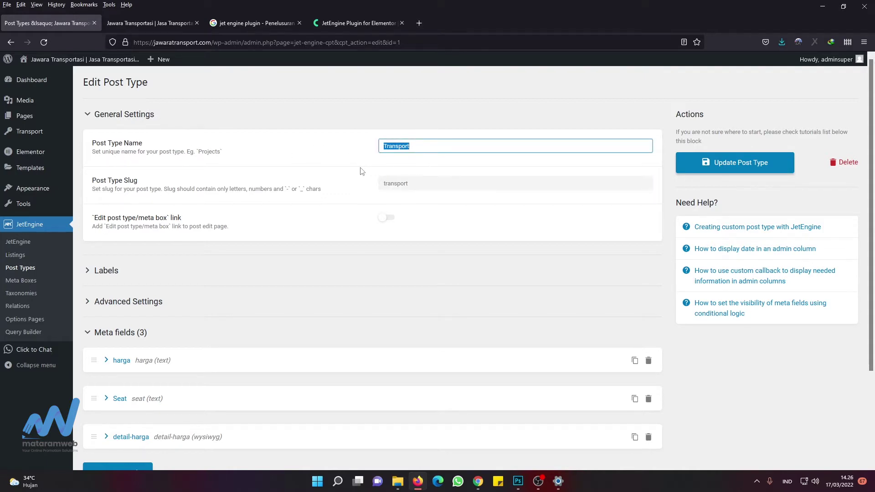
Step: Expand the Transport post type's Advanced Settings and examine its visibility, rewrite, archive and menu options
scroll(423, 225, "down", 1)
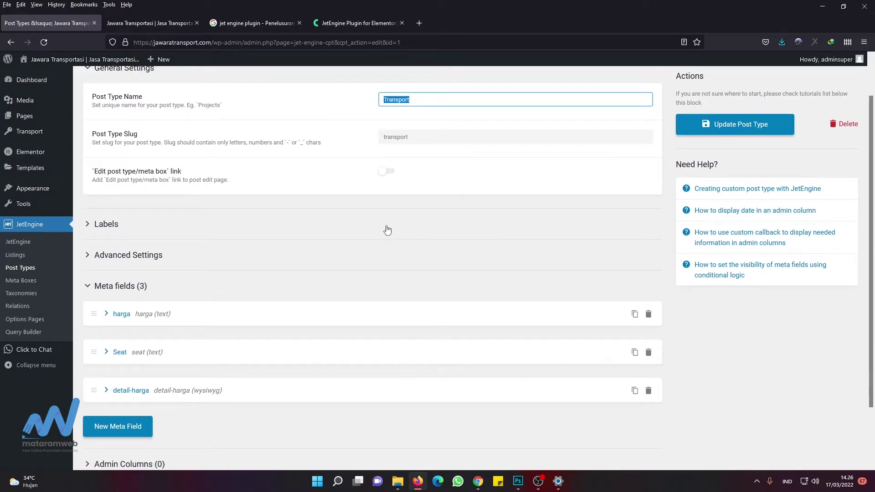
left_click(152, 261)
scroll(342, 284, "down", 9)
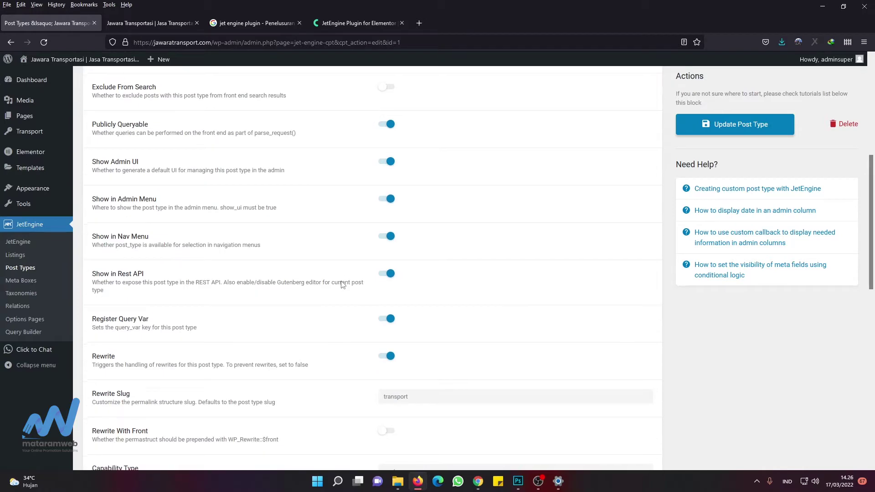
scroll(343, 284, "down", 3)
scroll(345, 280, "up", 10)
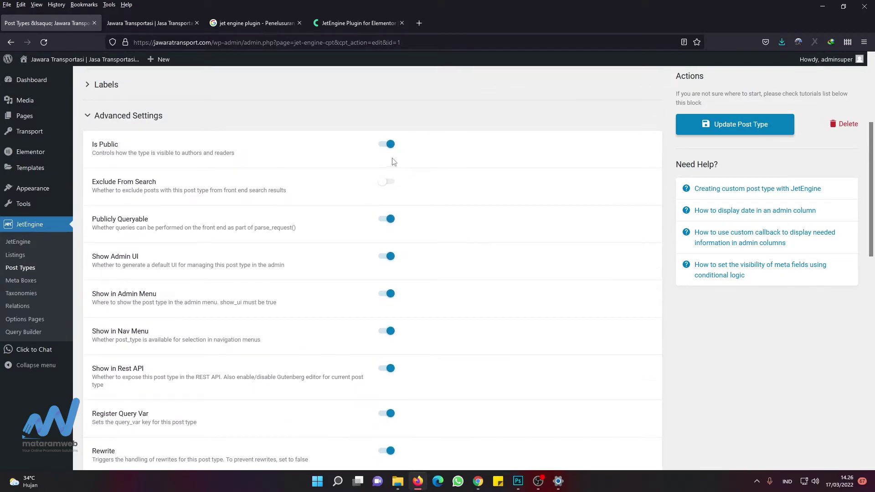
scroll(401, 242, "down", 6)
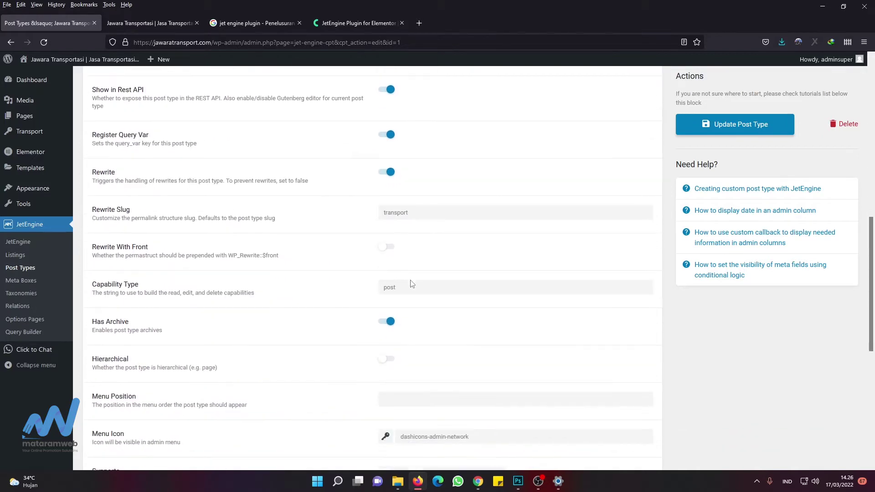
scroll(416, 251, "down", 3)
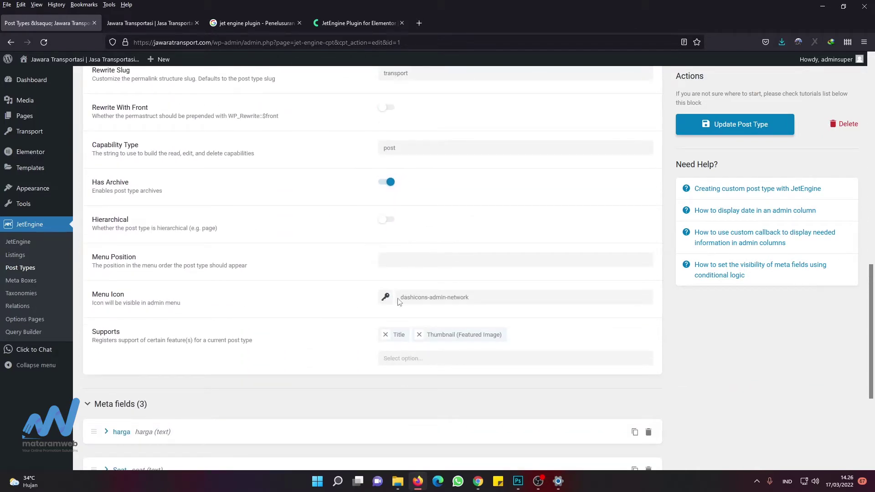
Step: Examine the available Menu Icon choices and the Supports feature options without changing either setting
left_click(435, 299)
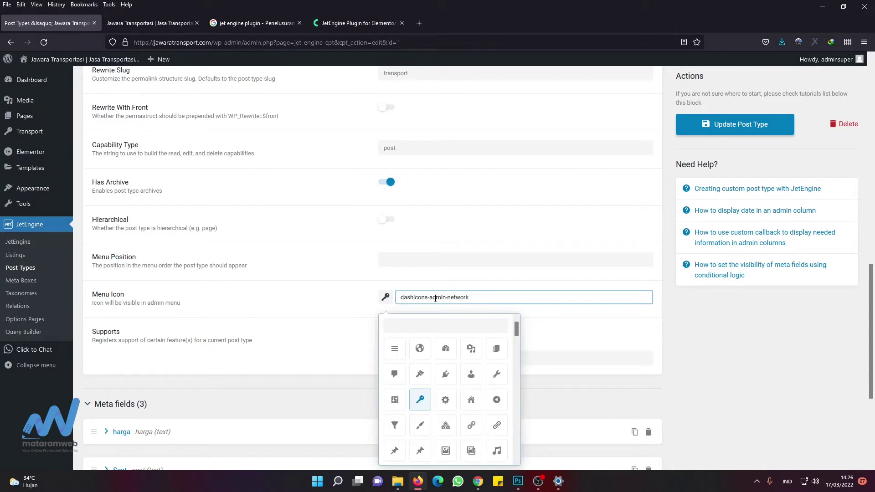
left_click(282, 335)
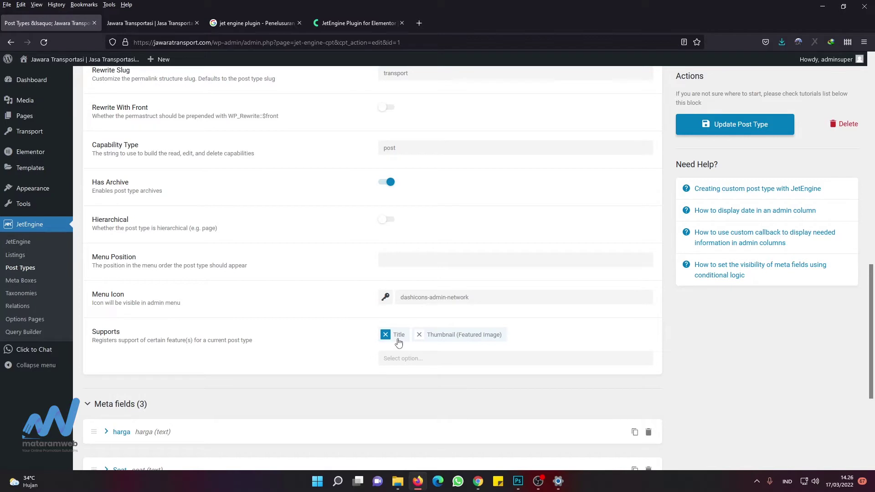
left_click(397, 360)
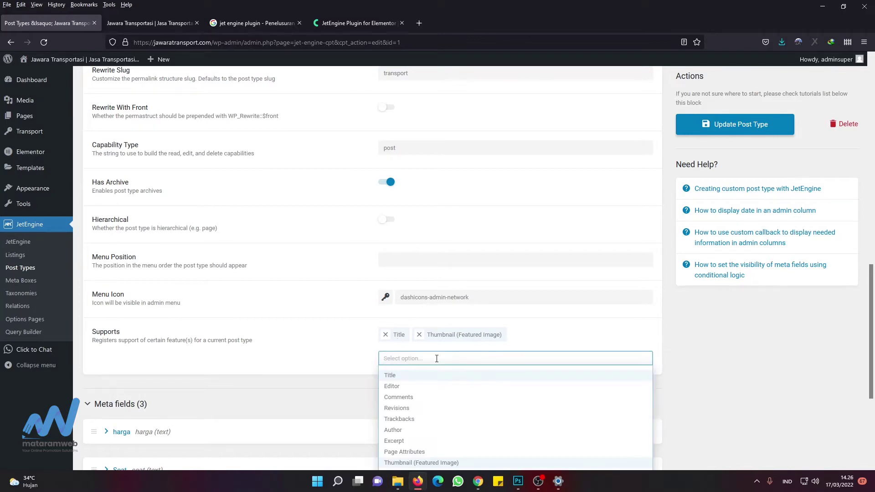
scroll(451, 416, "down", 3)
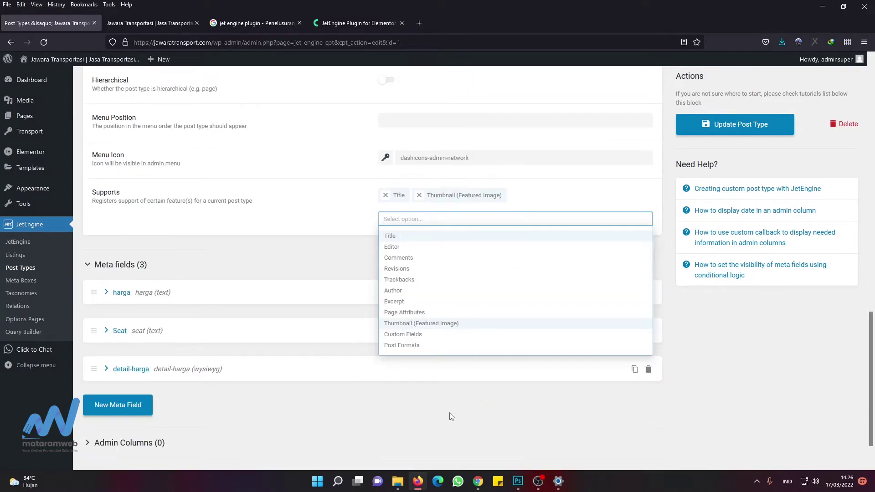
left_click(332, 258)
scroll(332, 258, "up", 2)
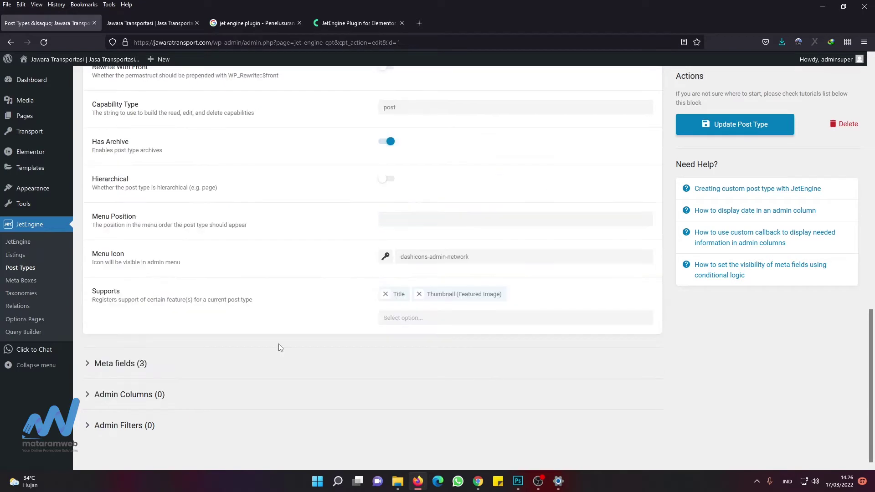
Step: Expand the Meta fields section and inspect the harga field's label, Name/ID, object type and field type
left_click(114, 364)
scroll(215, 368, "down", 2)
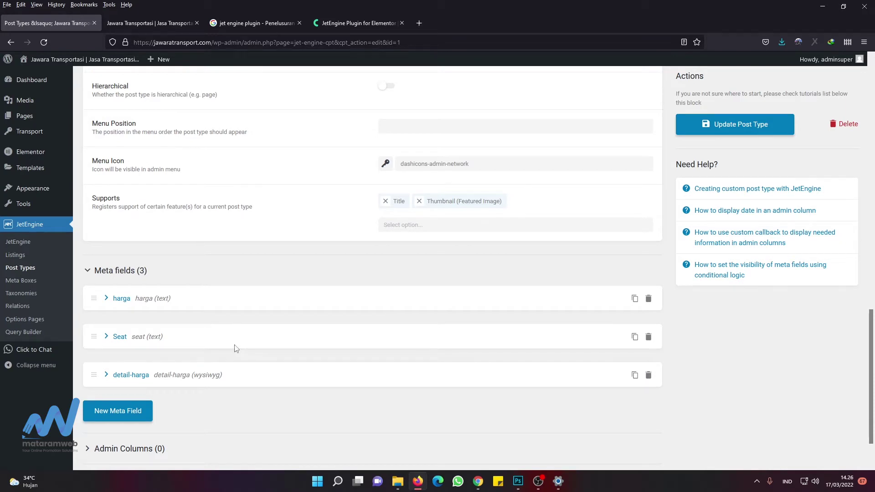
left_click(122, 303)
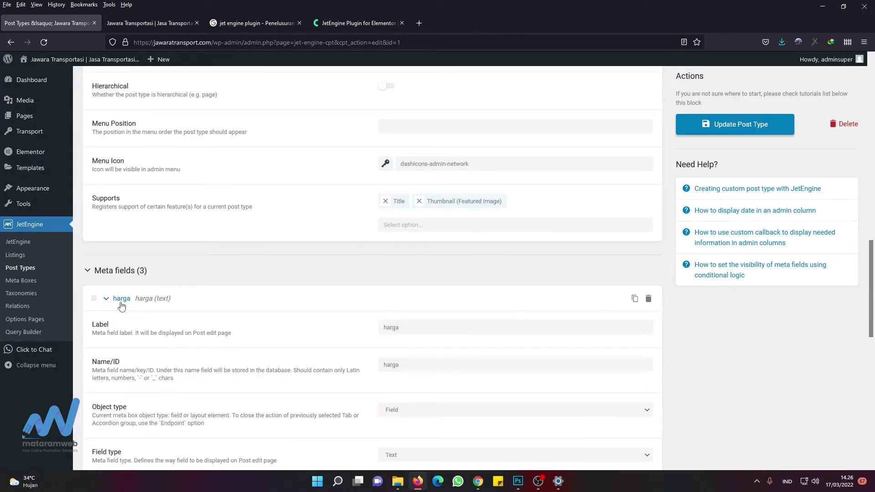
left_click(121, 300)
Step: Add a blank meta field to the Transport post type and examine its available field types, keeping Text
left_click(106, 370)
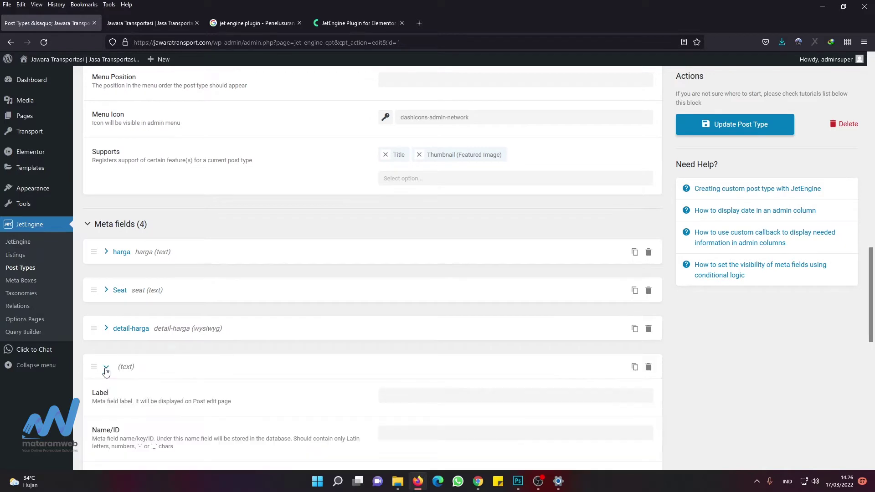
scroll(105, 371, "down", 3)
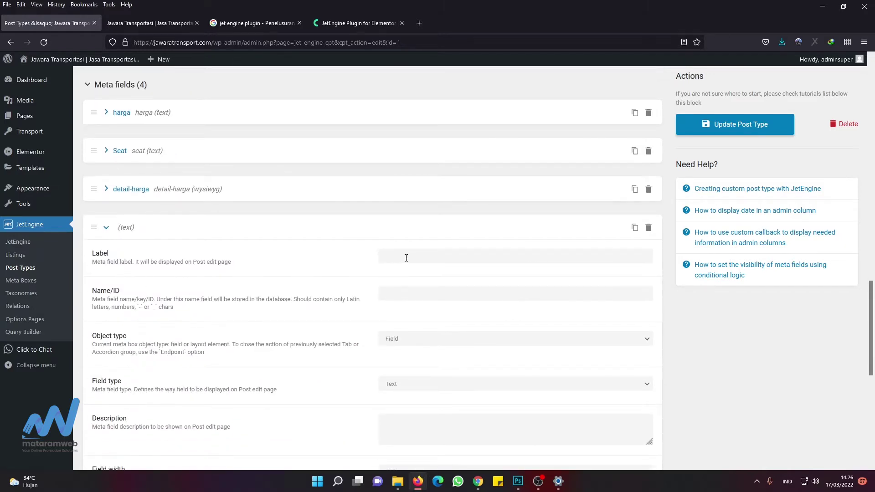
left_click(406, 258)
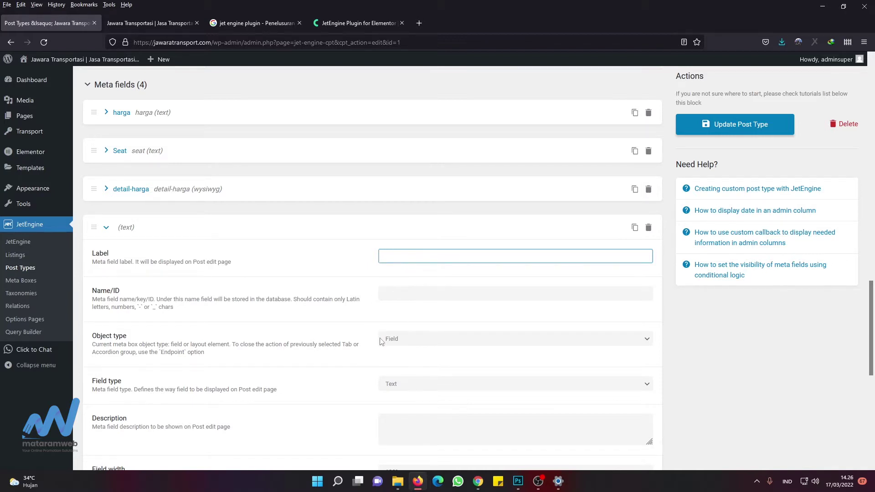
scroll(382, 341, "down", 2)
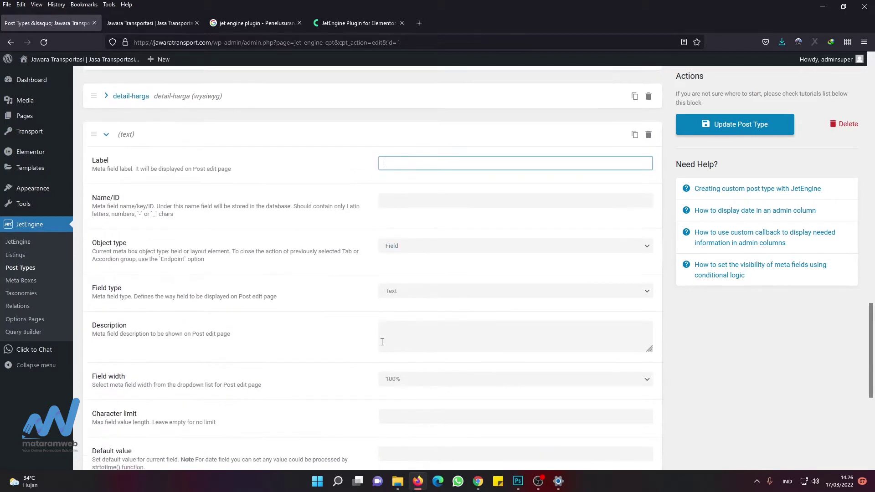
left_click(412, 293)
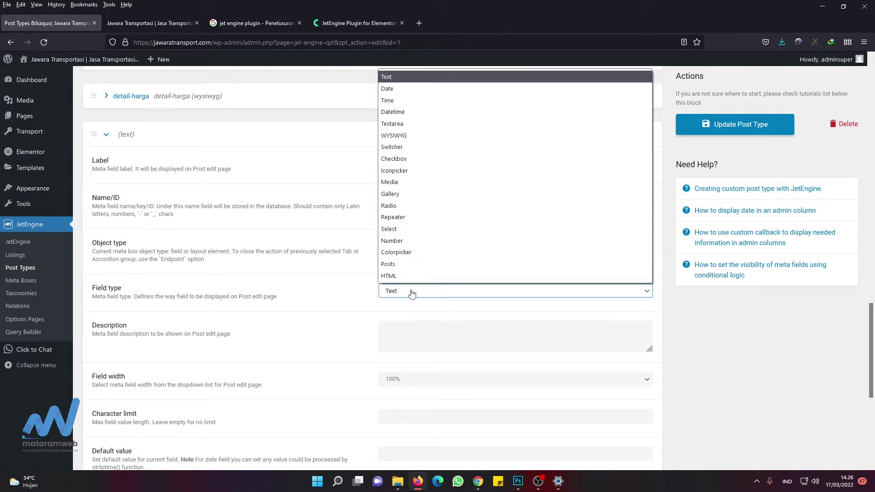
left_click(412, 84)
Step: Look over the blank meta field's remaining options and delete the field
scroll(410, 292, "down", 3)
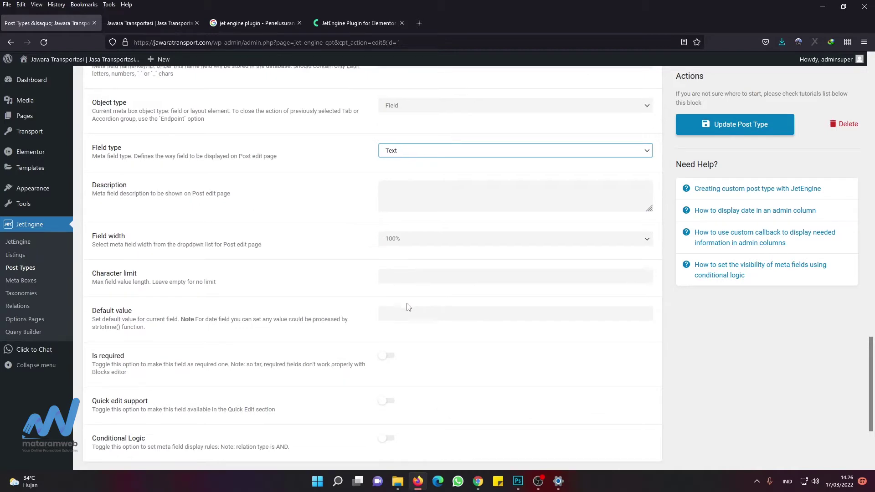
scroll(409, 306, "down", 3)
scroll(410, 305, "up", 7)
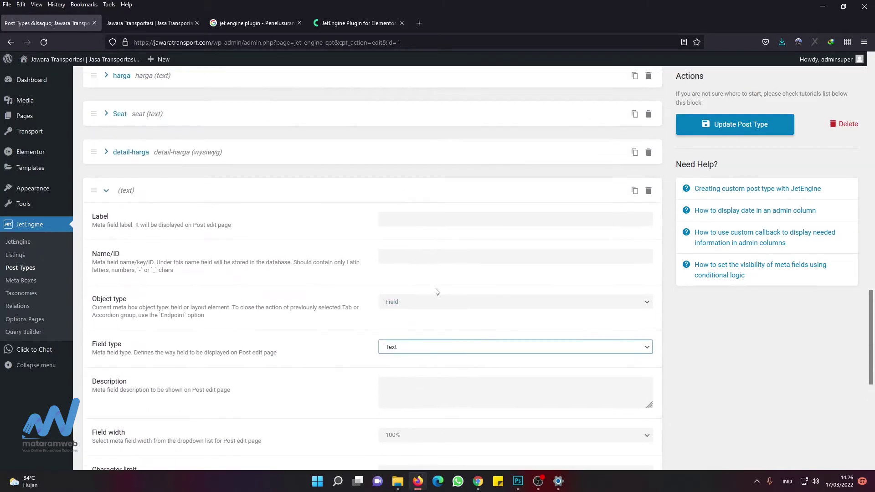
scroll(436, 292, "down", 5)
scroll(449, 366, "up", 4)
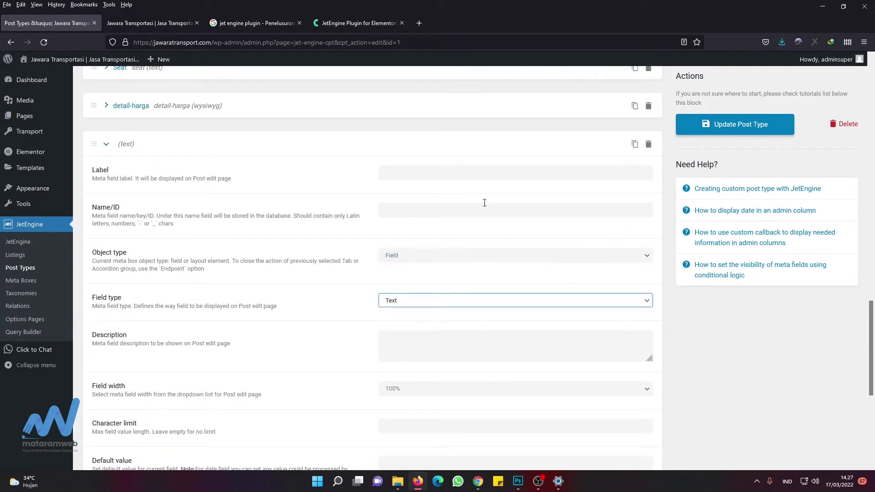
scroll(494, 204, "up", 1)
left_click(648, 192)
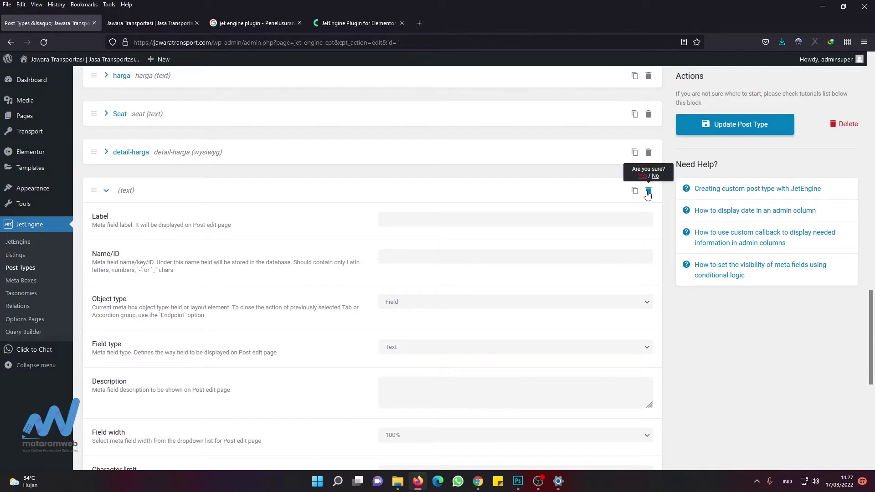
left_click(643, 177)
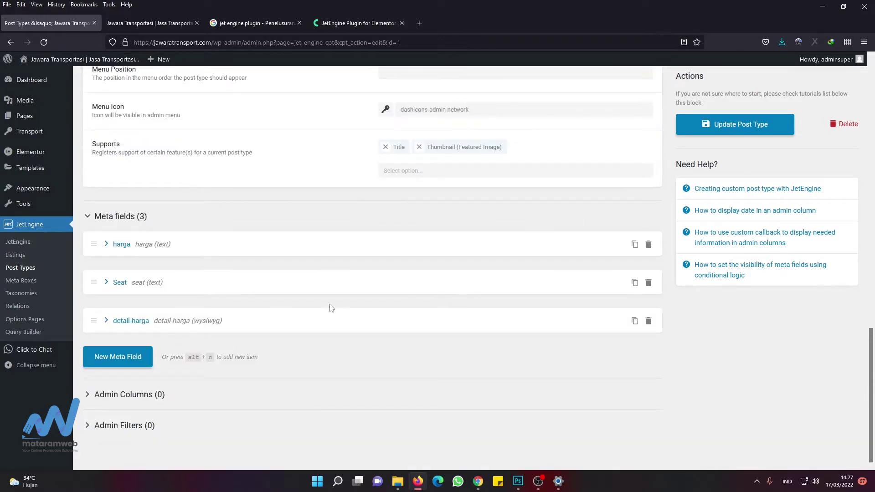
Step: Expand the harga meta field and examine its label, Name/ID and field type choices without changing them
left_click(121, 244)
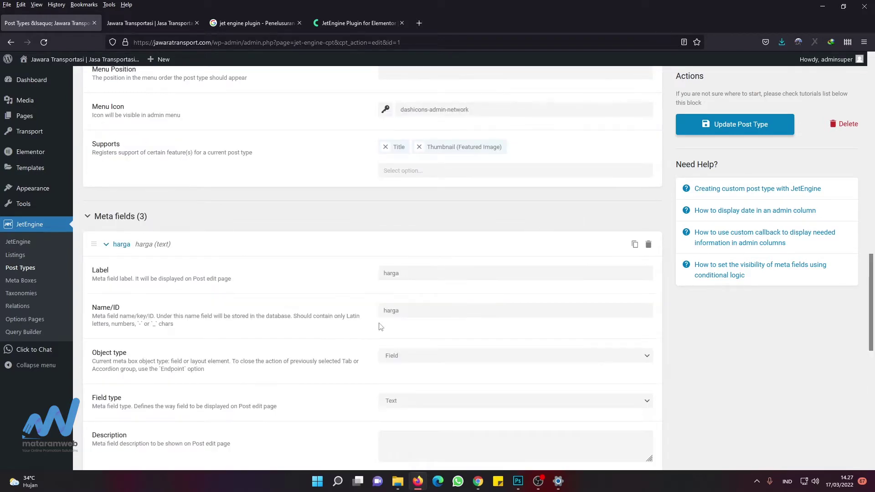
scroll(437, 280, "down", 3)
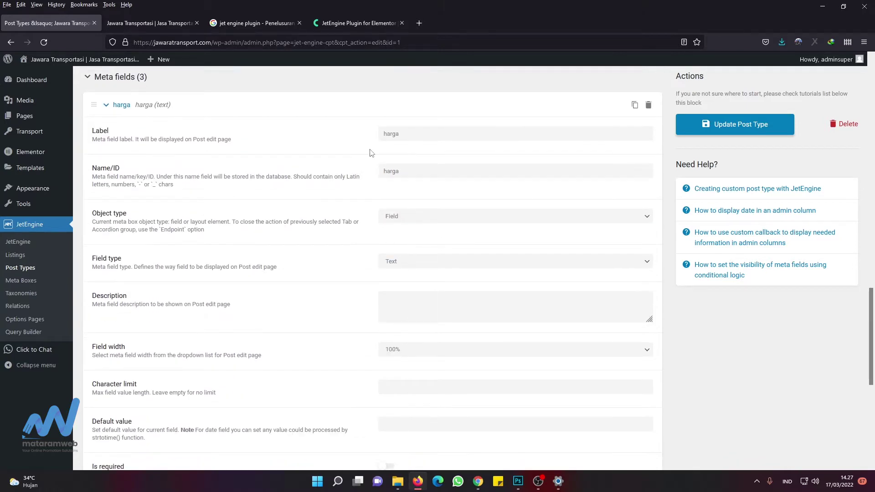
scroll(413, 214, "down", 2)
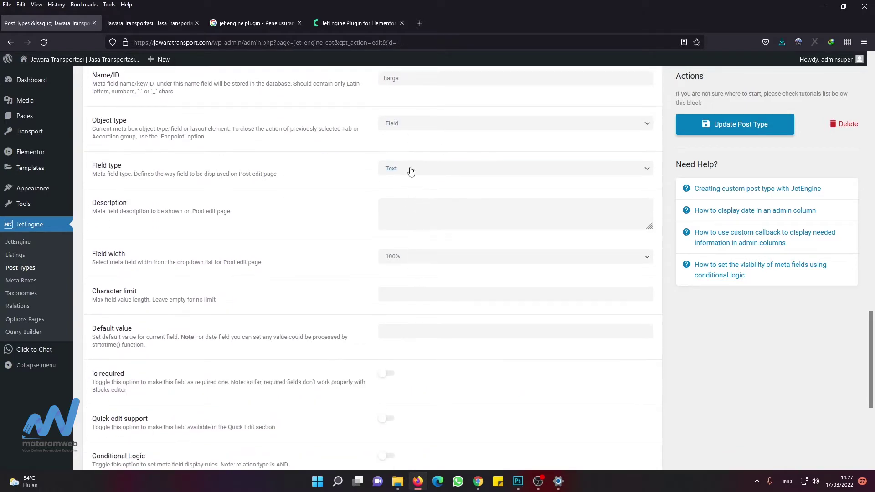
left_click(411, 170)
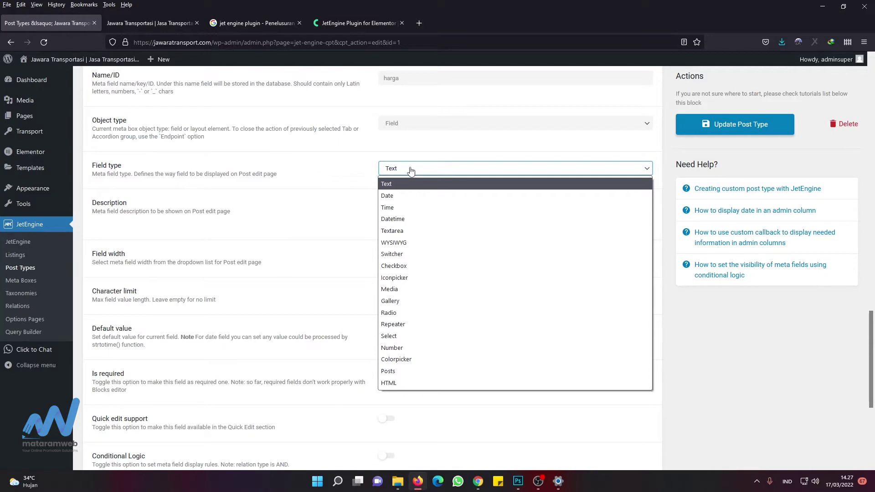
left_click(411, 170)
scroll(404, 248, "down", 4)
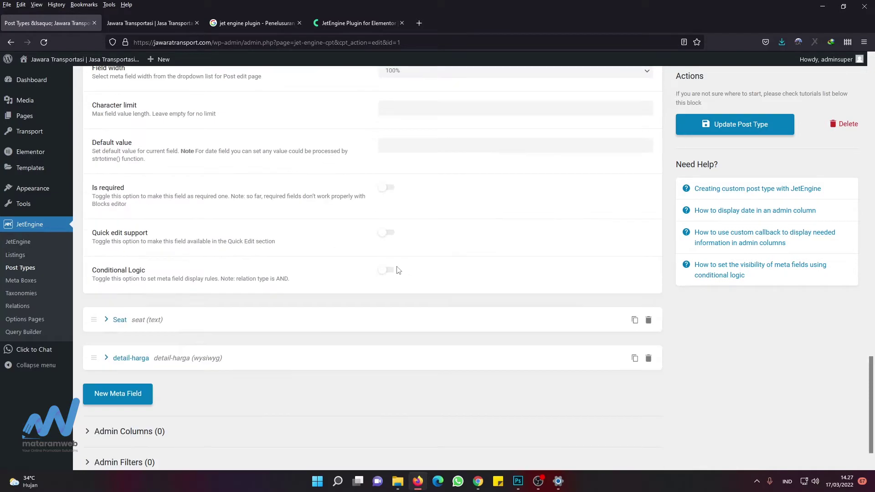
Step: Expand the Seat meta field and inspect its label, Name/ID and field type
left_click(116, 326)
scroll(426, 318, "down", 4)
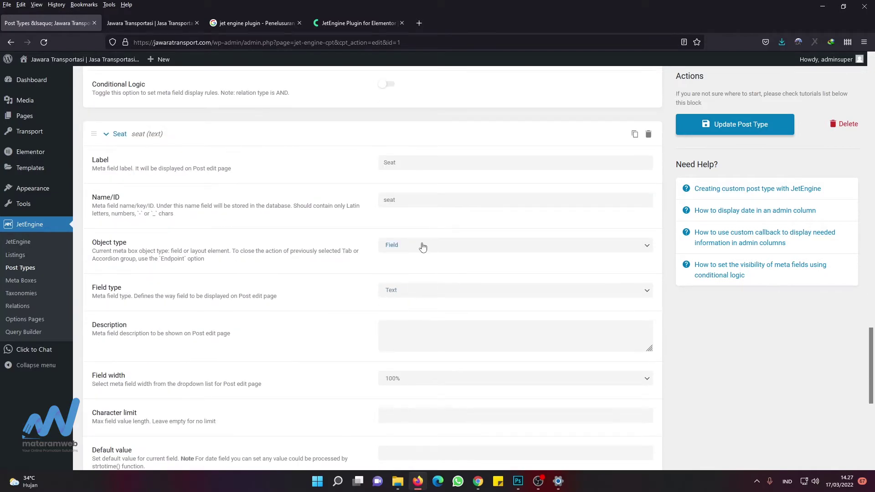
left_click(406, 165)
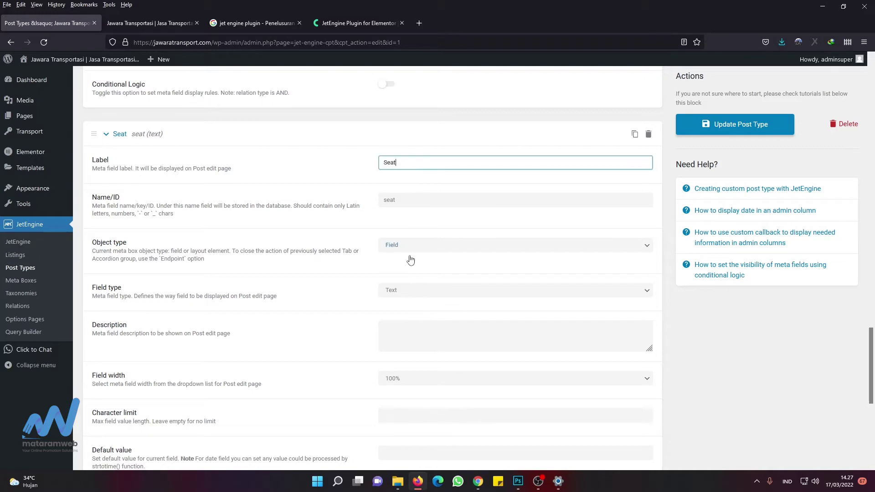
left_click(413, 292)
left_click(411, 292)
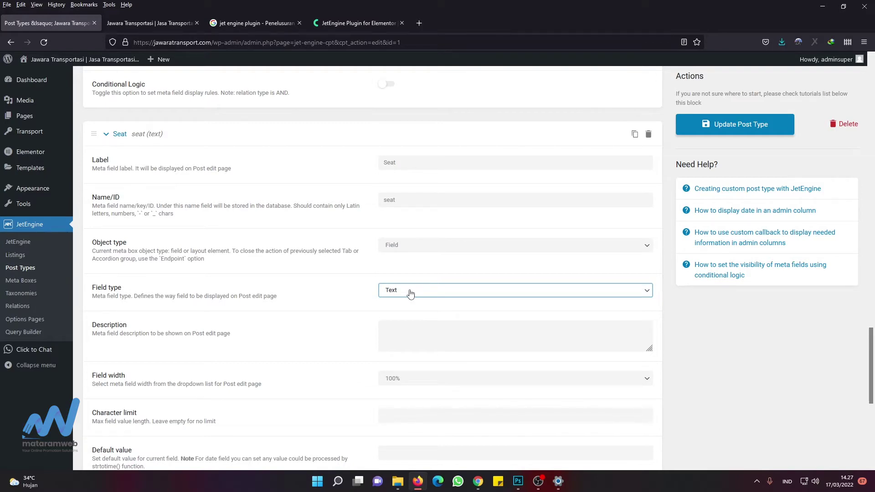
Step: Expand the detail-harga meta field and inspect its Name/ID and field type choices, leaving WYSIWYG selected
scroll(423, 311, "down", 7)
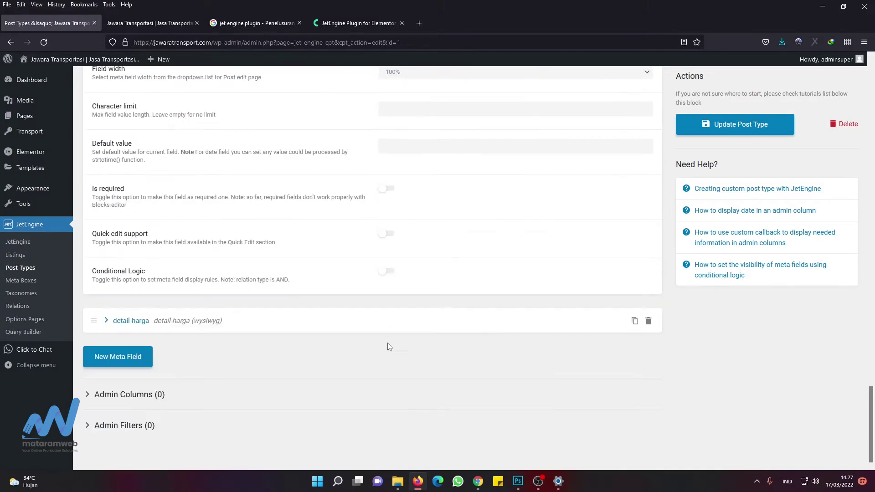
left_click(137, 329)
scroll(274, 328, "down", 1)
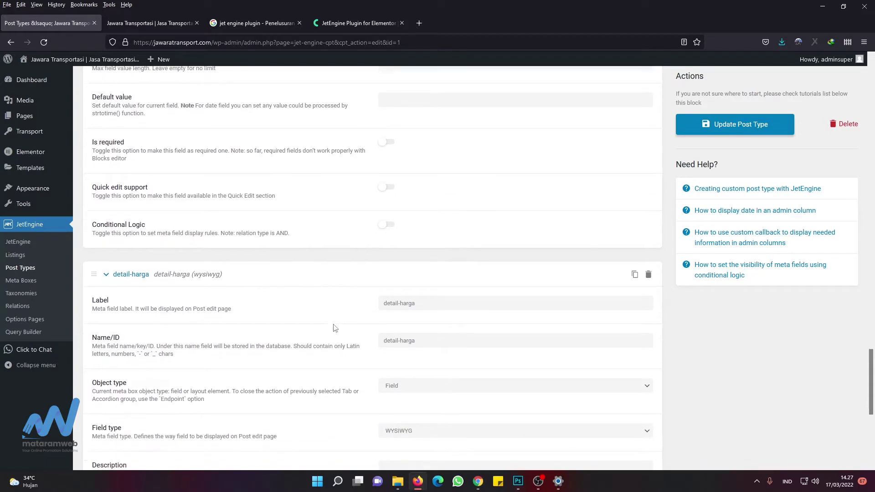
scroll(337, 329, "down", 2)
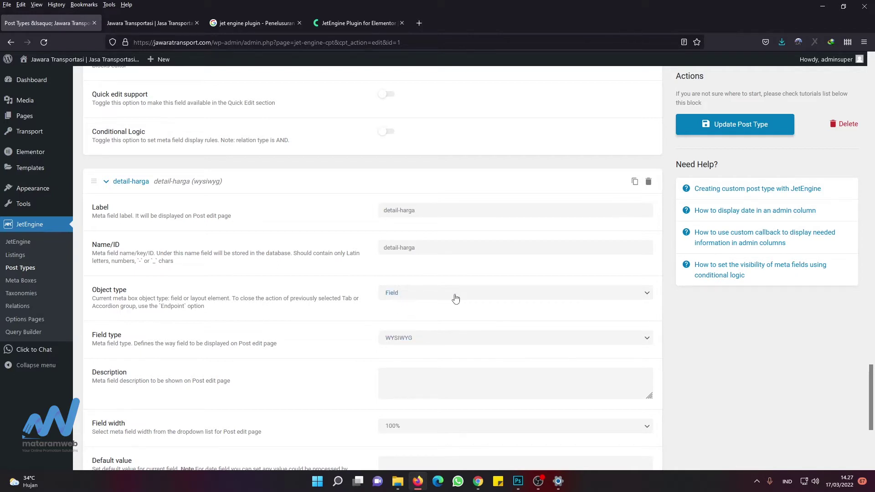
scroll(455, 297, "down", 1)
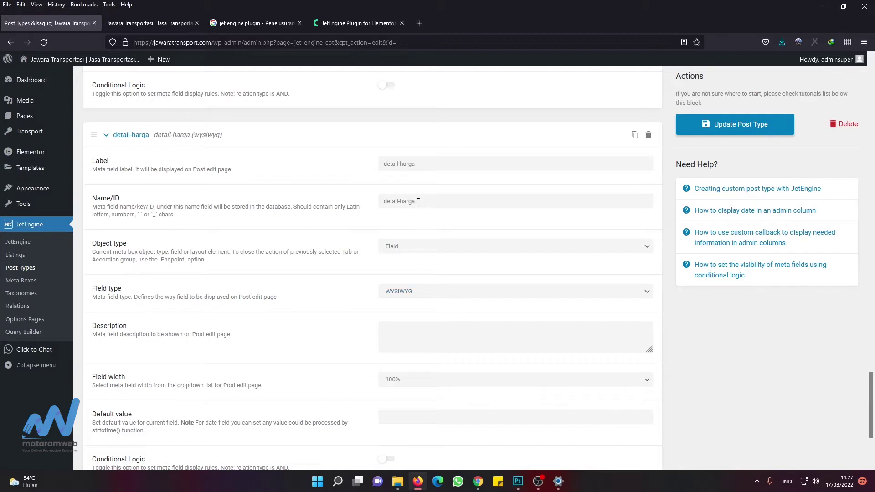
left_click(411, 296)
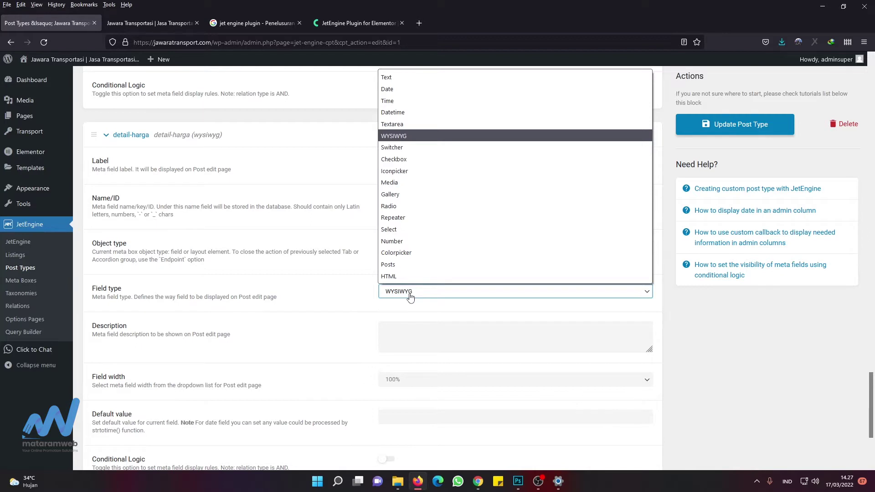
left_click(367, 301)
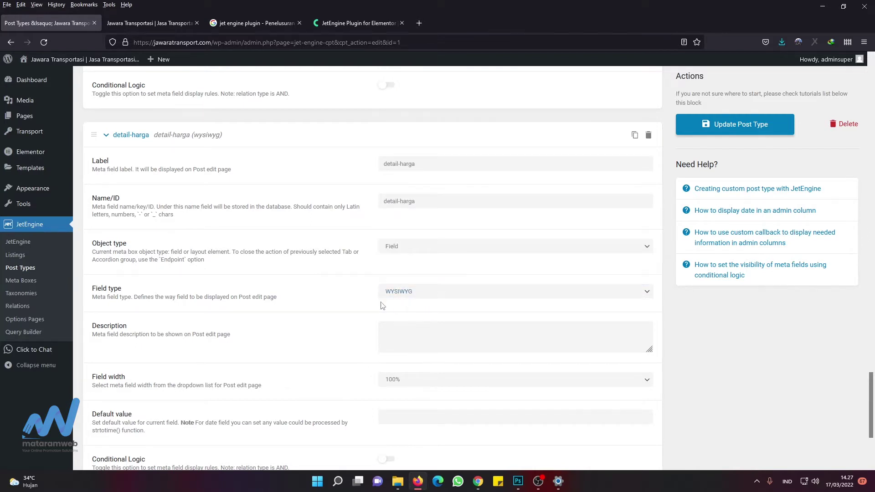
Step: Update the Transport post type to save its settings and meta fields
scroll(399, 305, "down", 2)
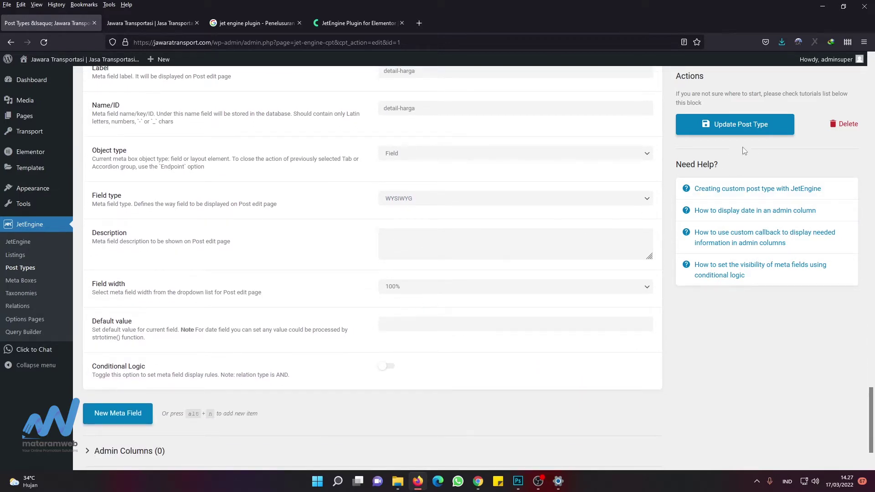
left_click(733, 124)
scroll(475, 274, "up", 2)
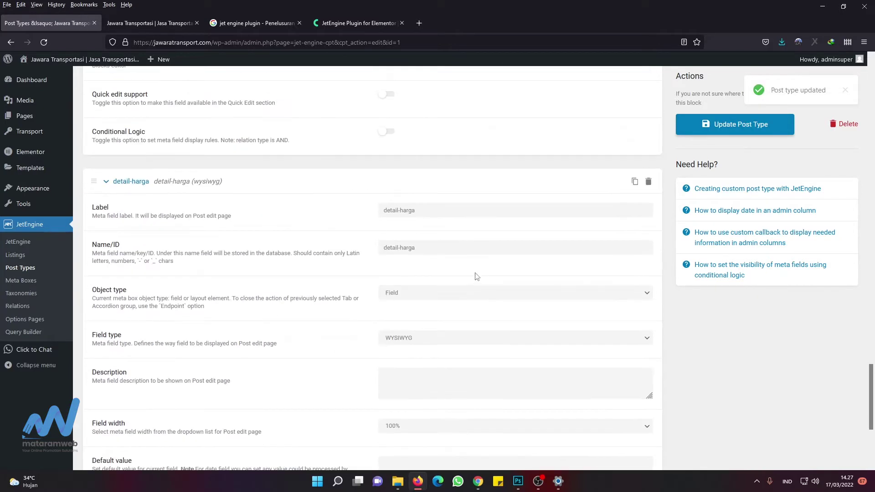
Step: Open the Toyota Avanza entry from the Transport list and look over its meta fields and featured image
left_click(26, 135)
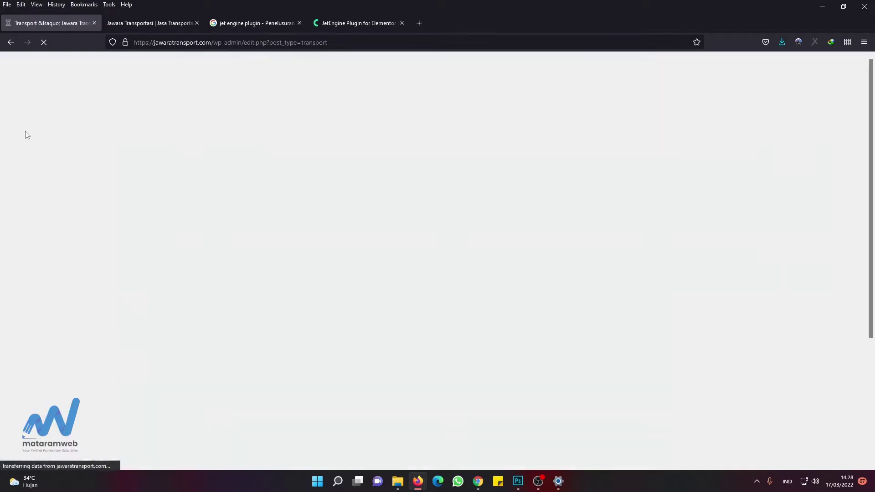
scroll(188, 203, "down", 4)
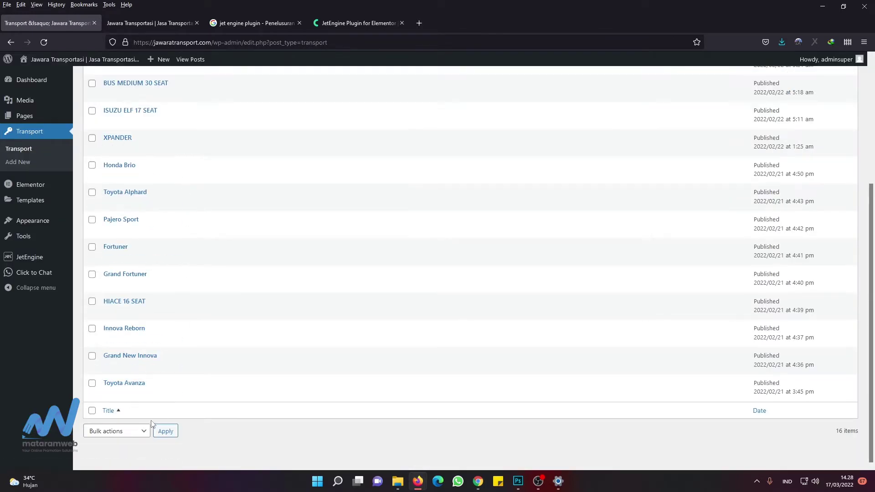
left_click(110, 395)
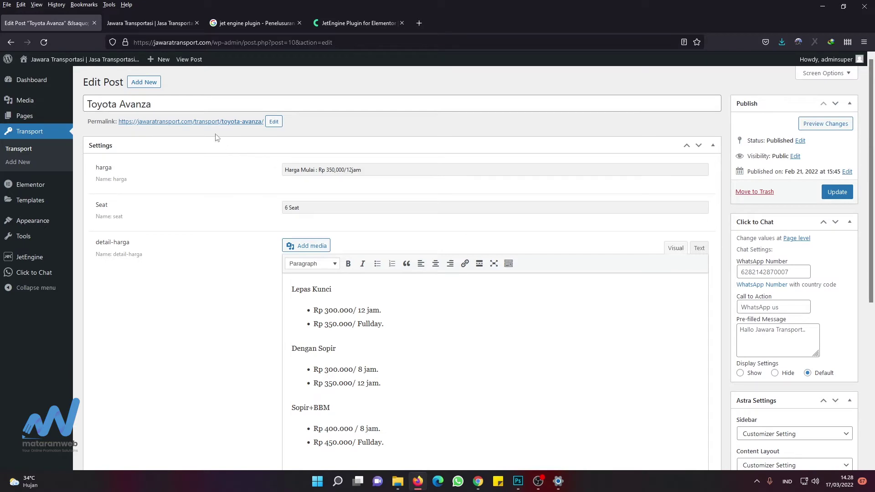
scroll(508, 296, "down", 5)
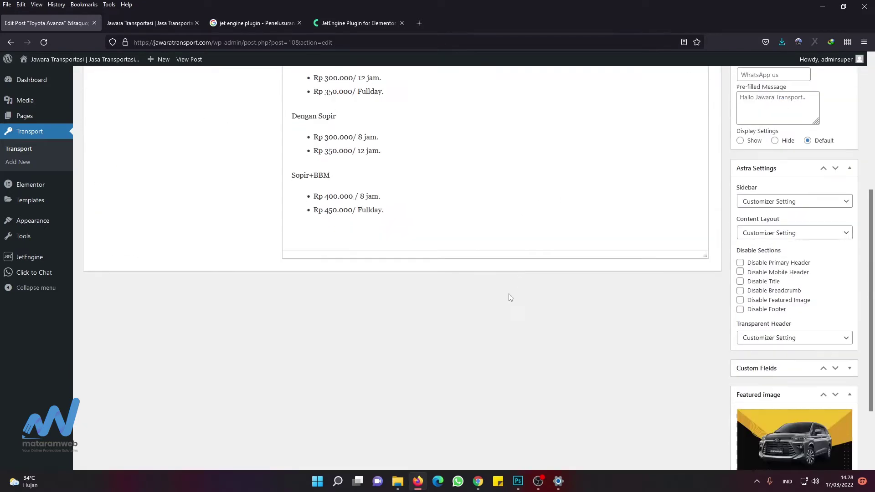
scroll(509, 295, "up", 5)
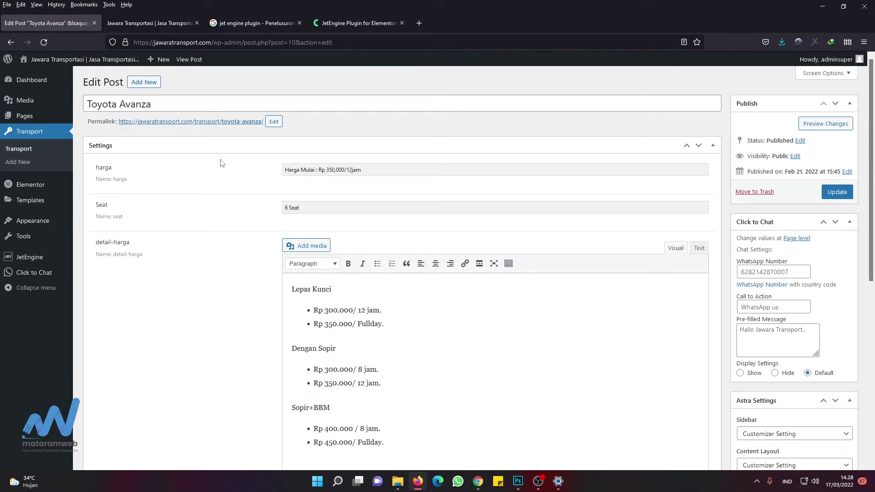
Step: Examine the Toyota Avanza entry's title and its harga, Seat and detail-harga contents without editing them
left_click(161, 104)
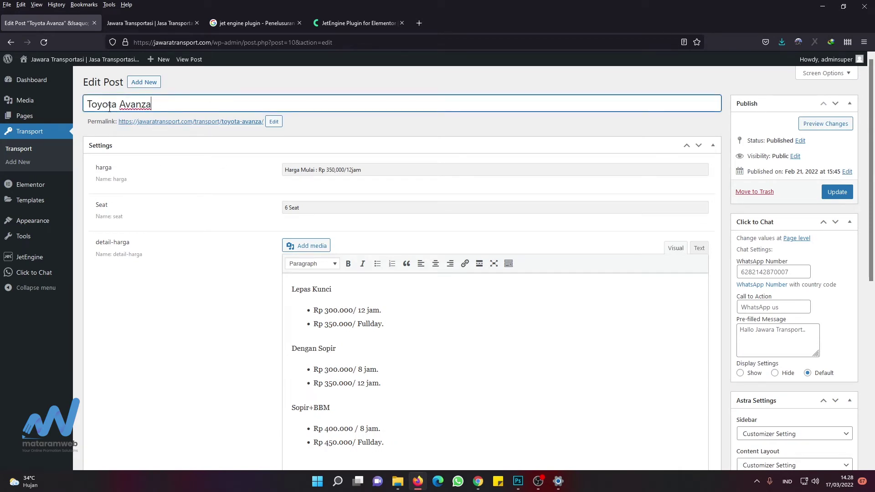
left_click_drag(91, 101, 211, 100)
left_click(211, 99)
key("ctrl+a")
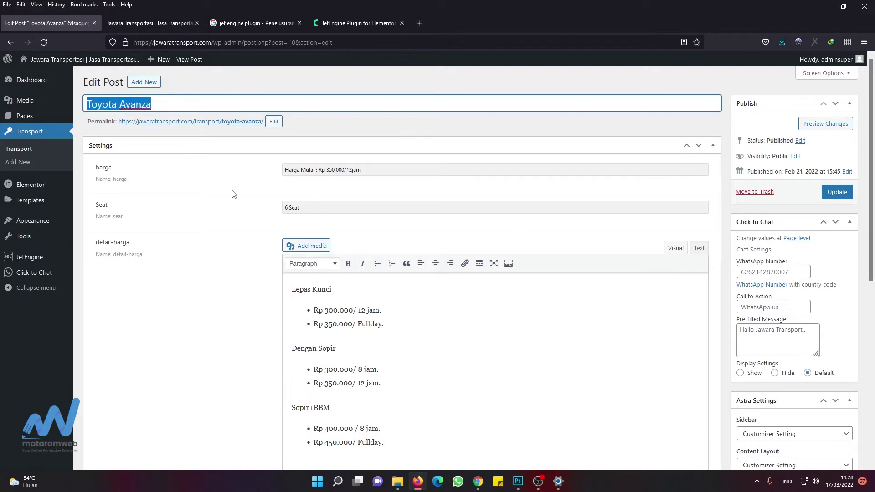
left_click_drag(283, 170, 407, 170)
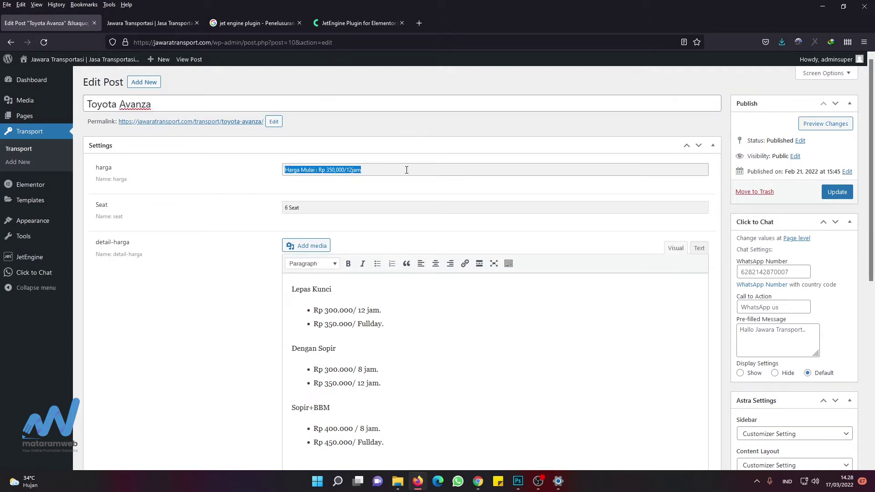
left_click(337, 207)
scroll(176, 219, "down", 2)
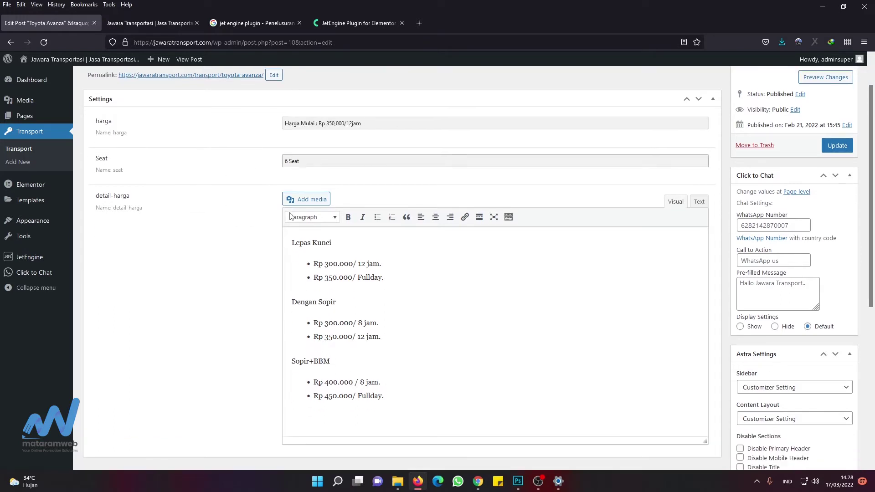
Step: Examine the seat specifications on the vehicle cards of the live Jawara Transport homepage
scroll(314, 219, "down", 1)
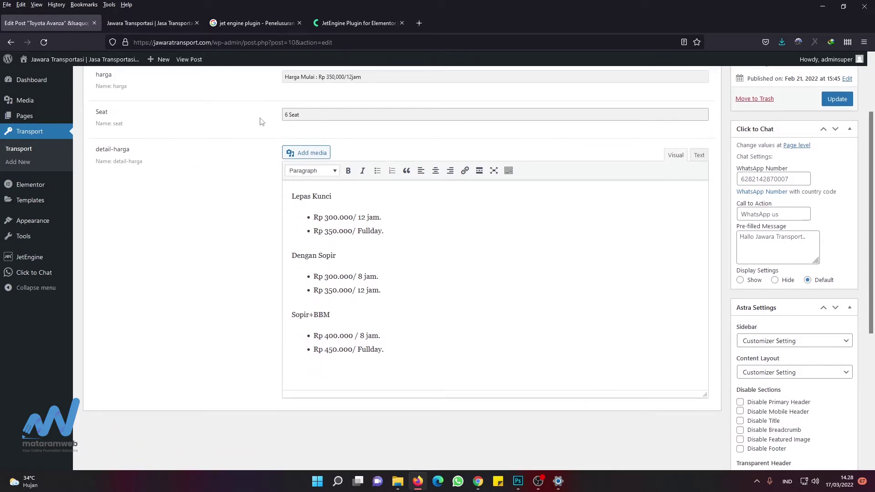
left_click(162, 22)
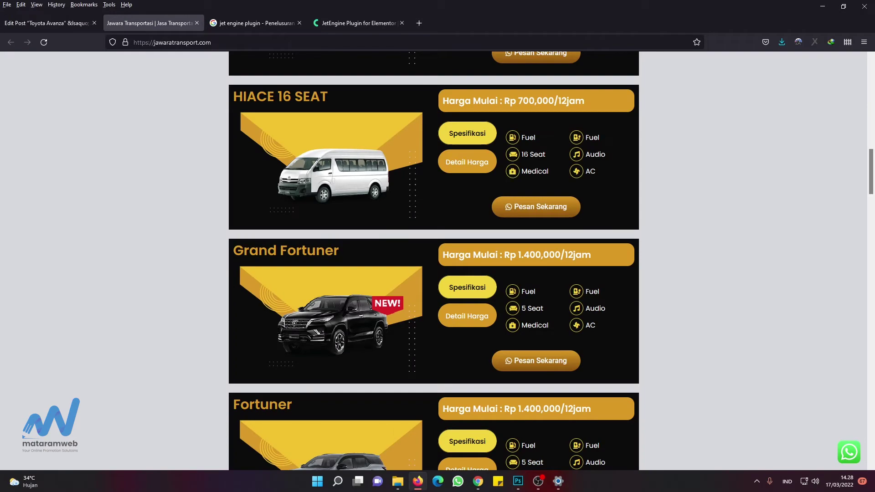
left_click_drag(522, 155, 534, 155)
scroll(547, 192, "down", 6)
scroll(547, 206, "up", 3)
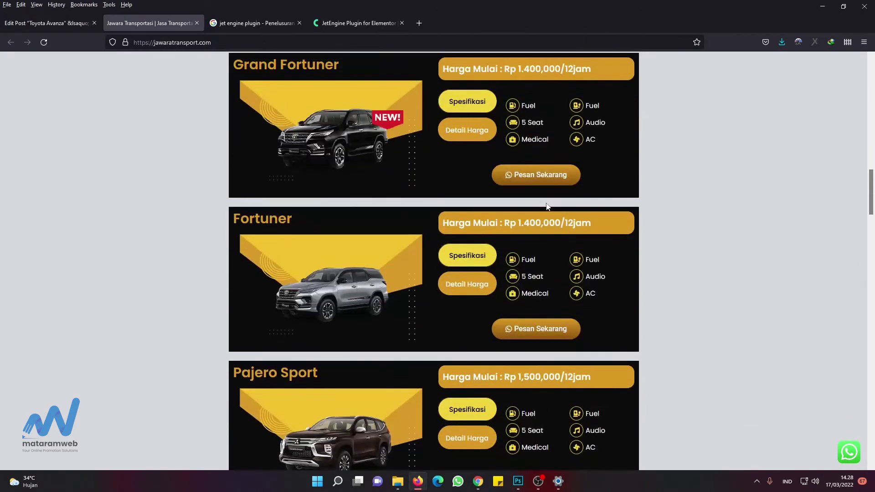
scroll(547, 206, "up", 2)
scroll(411, 182, "down", 5)
Step: Return to the Toyota Avanza entry, select its whole detail-harga price list and update the post
left_click(64, 23)
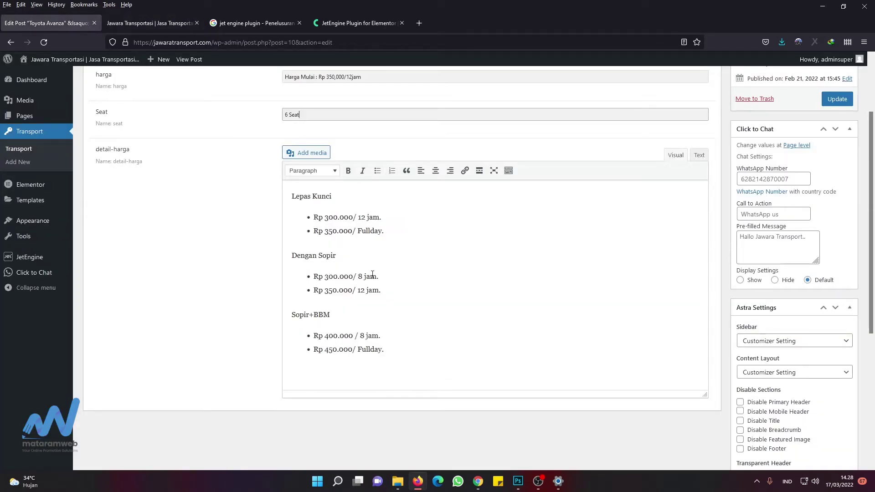
left_click_drag(411, 353, 266, 194)
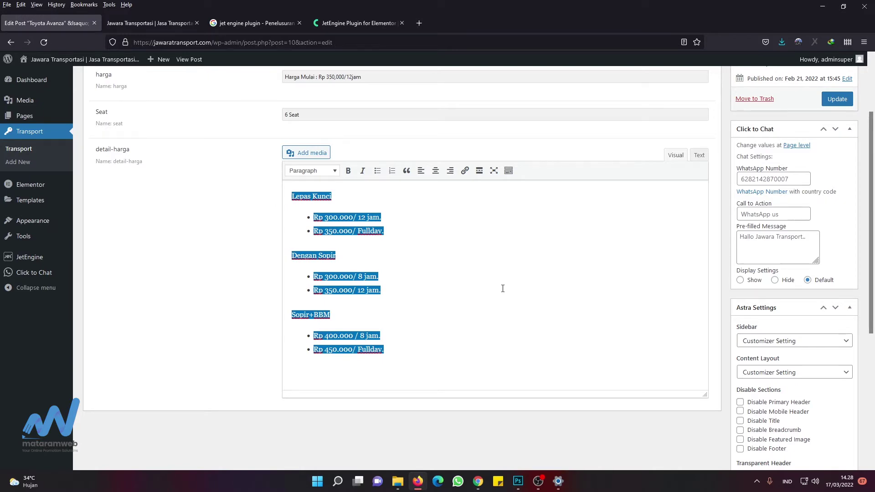
scroll(503, 288, "up", 3)
left_click(835, 192)
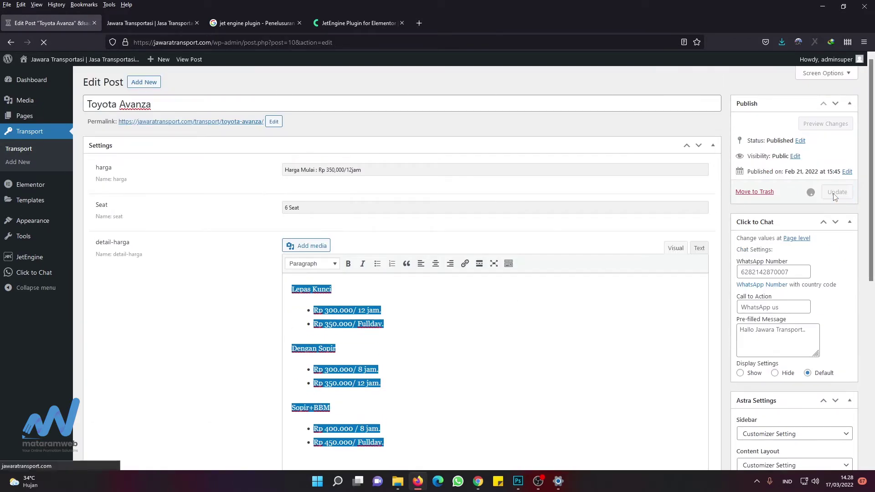
Step: Open the overview of Transport entries and look through all the listed vehicles
left_click(19, 149)
scroll(271, 221, "down", 3)
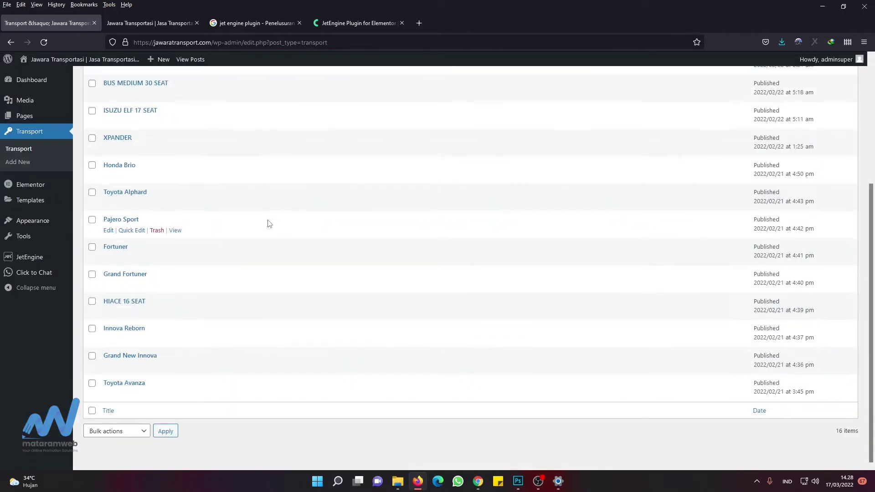
scroll(268, 223, "up", 4)
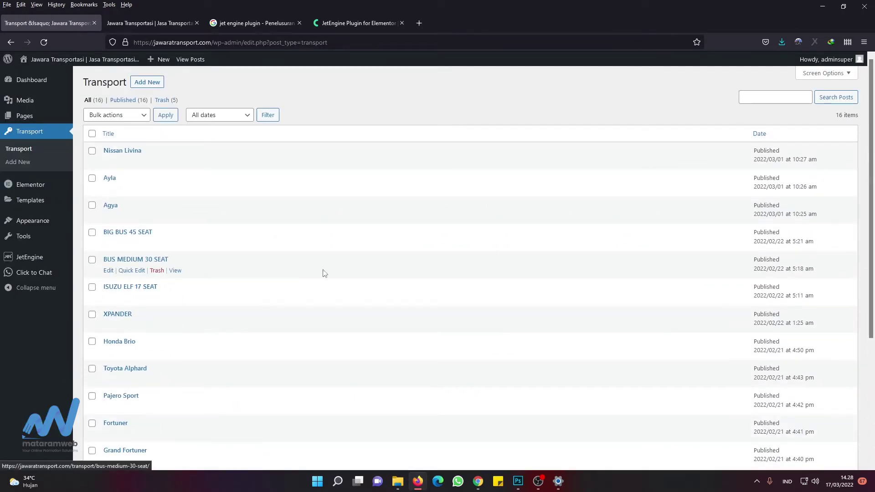
scroll(323, 272, "down", 3)
scroll(358, 278, "up", 3)
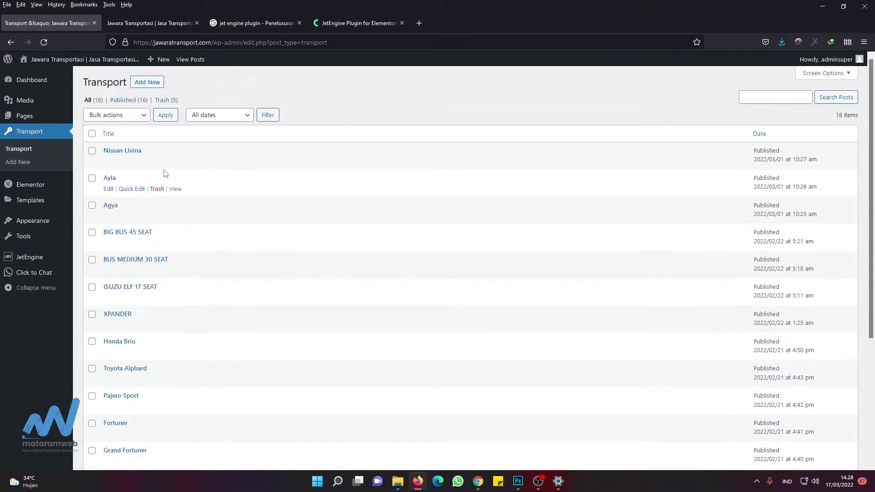
scroll(166, 196, "down", 3)
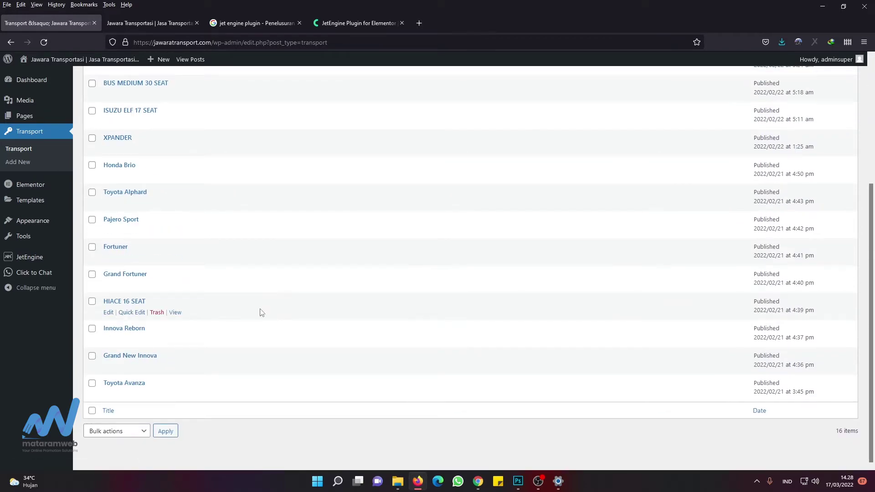
scroll(247, 273, "up", 2)
scroll(233, 242, "up", 3)
Step: Compare the Transport entries with the vehicle cards shown on the live homepage
left_click(151, 22)
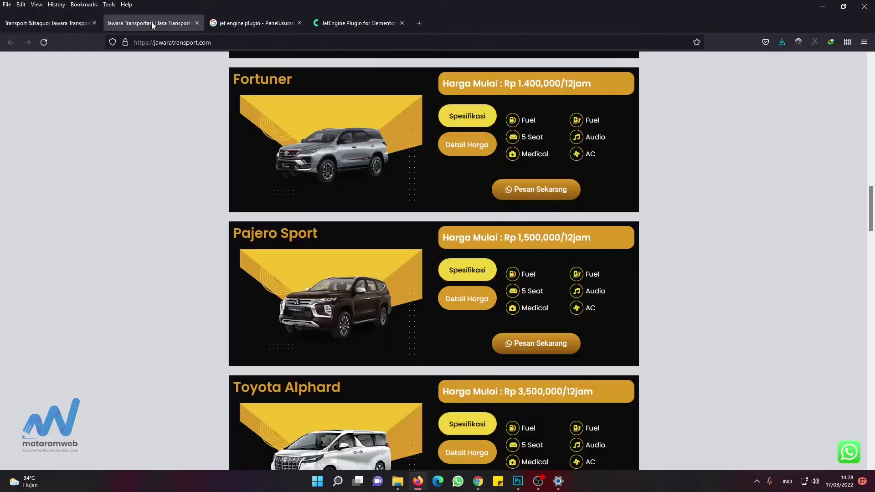
scroll(463, 229, "up", 10)
scroll(456, 246, "down", 12)
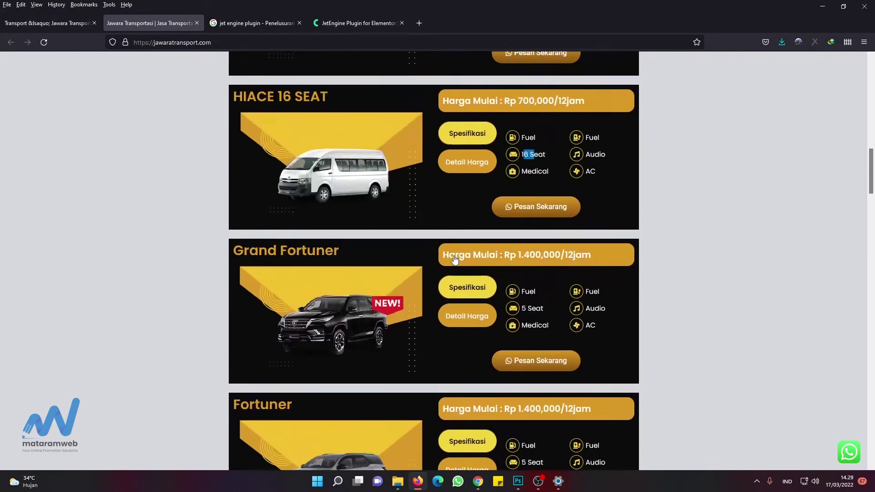
scroll(325, 220, "down", 2)
Step: Return to the WordPress admin and open the JetEngine Listings overview
left_click(43, 24)
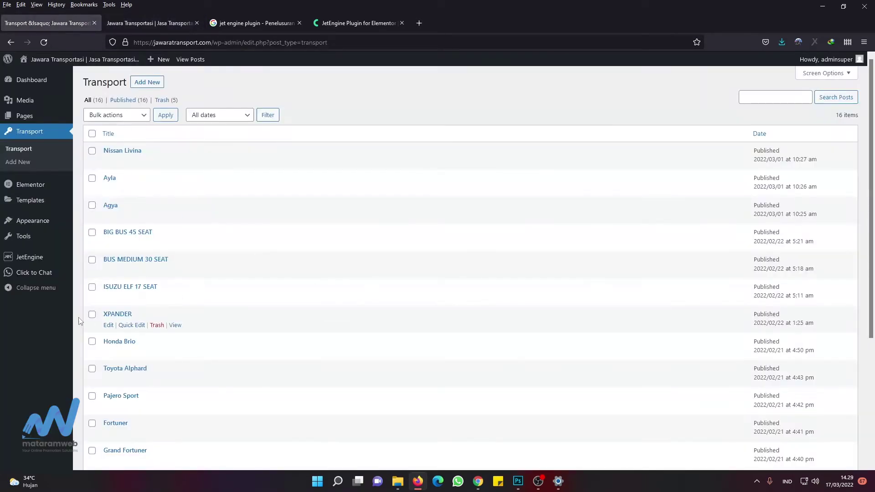
mouse_move(36, 264)
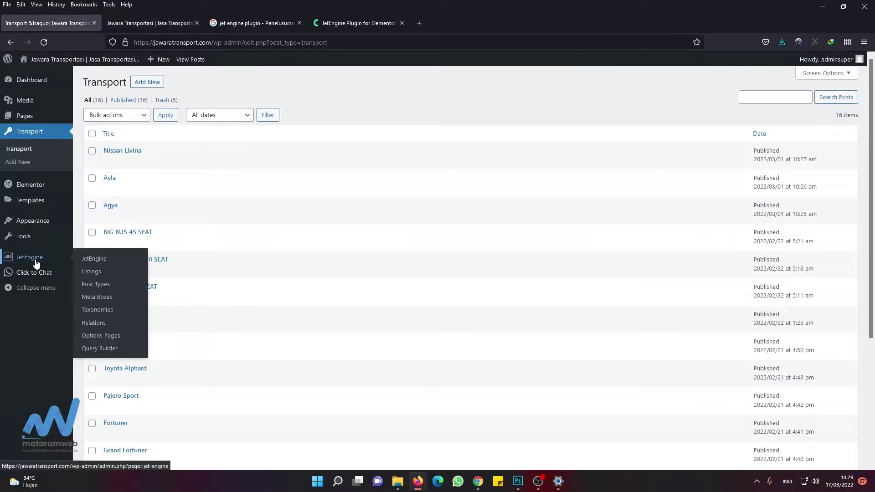
left_click(91, 272)
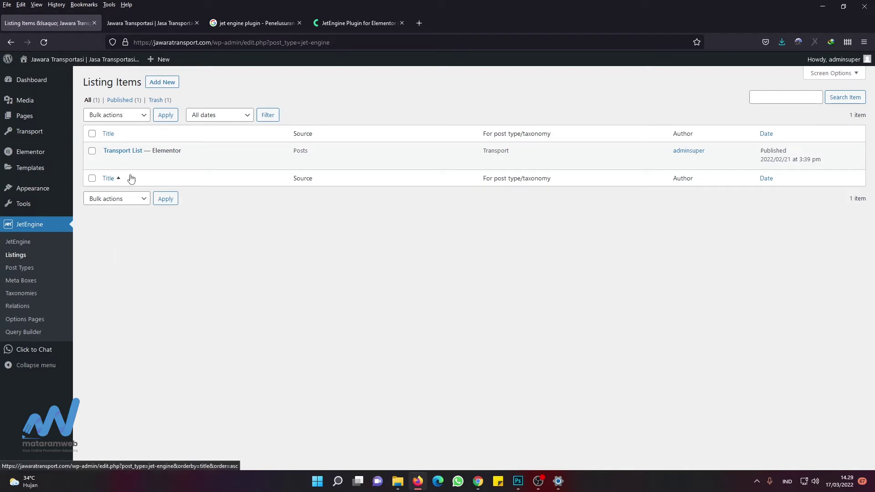
mouse_move(117, 165)
left_click(168, 89)
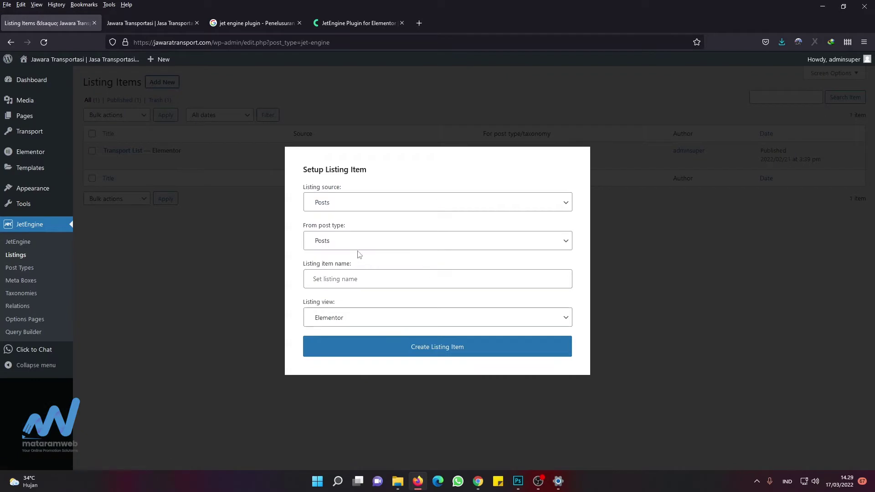
left_click(354, 246)
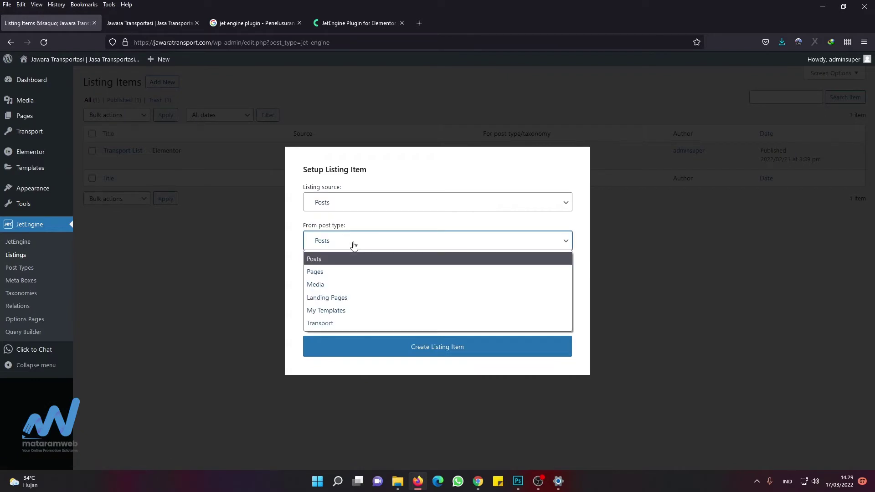
left_click(354, 246)
left_click(357, 247)
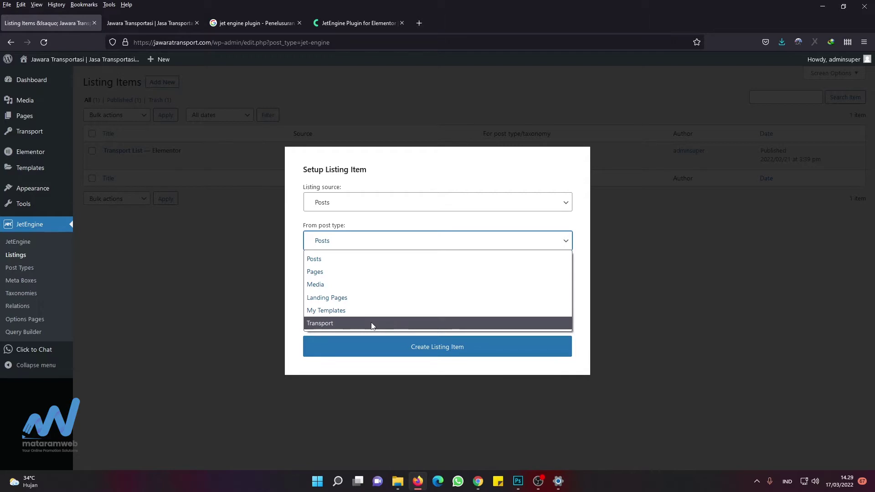
left_click(372, 324)
left_click(369, 277)
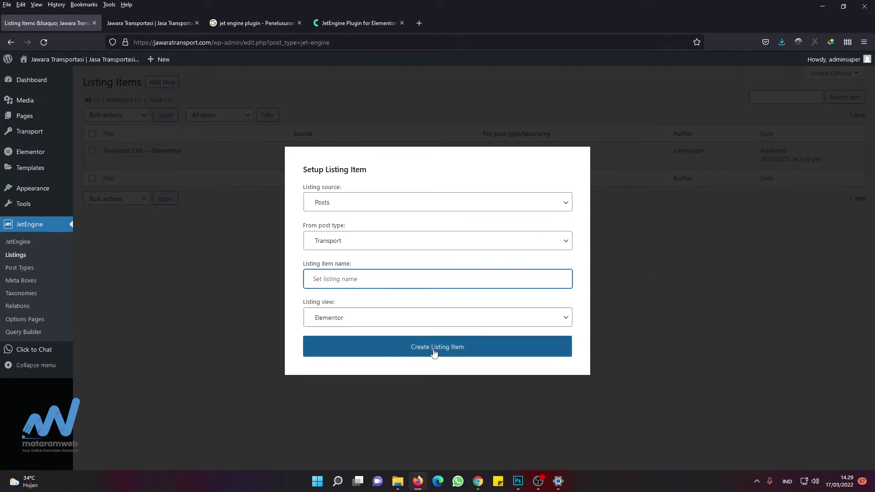
left_click(654, 367)
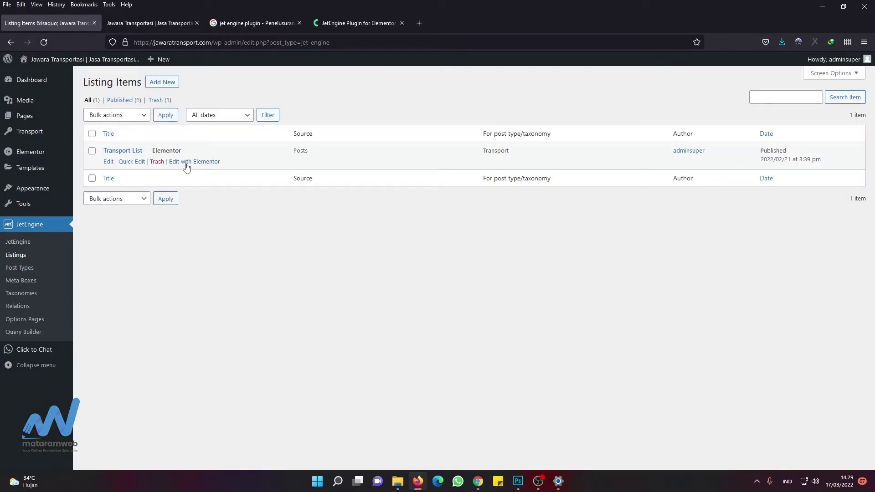
Step: Open the Transport List listing item in Elementor and add a section with two columns below the existing vehicle card
left_click(196, 164)
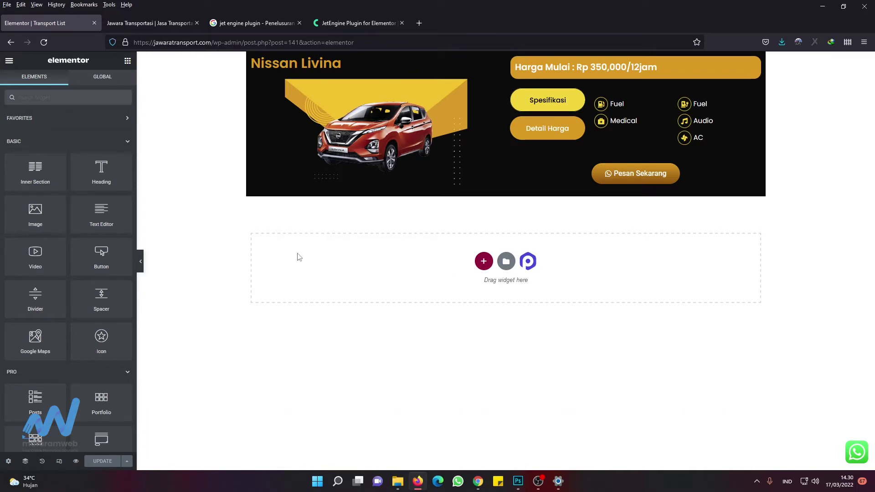
left_click(484, 261)
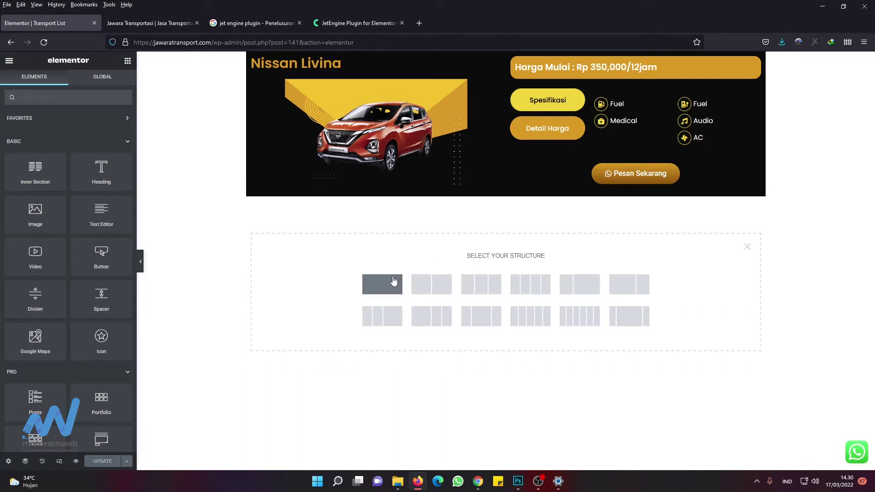
left_click(409, 281)
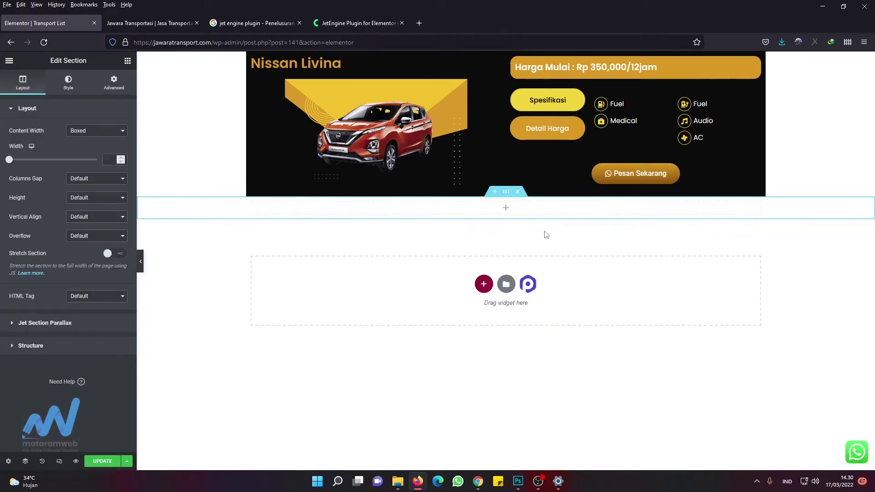
right_click(250, 207)
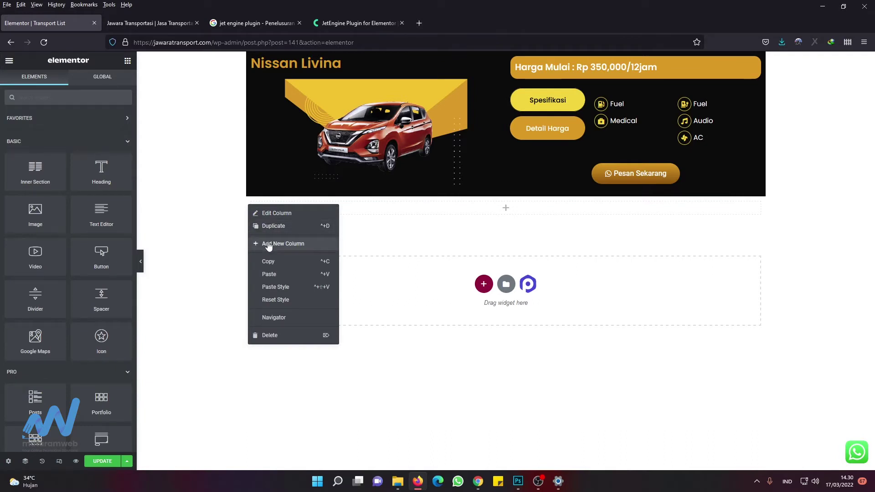
left_click(297, 246)
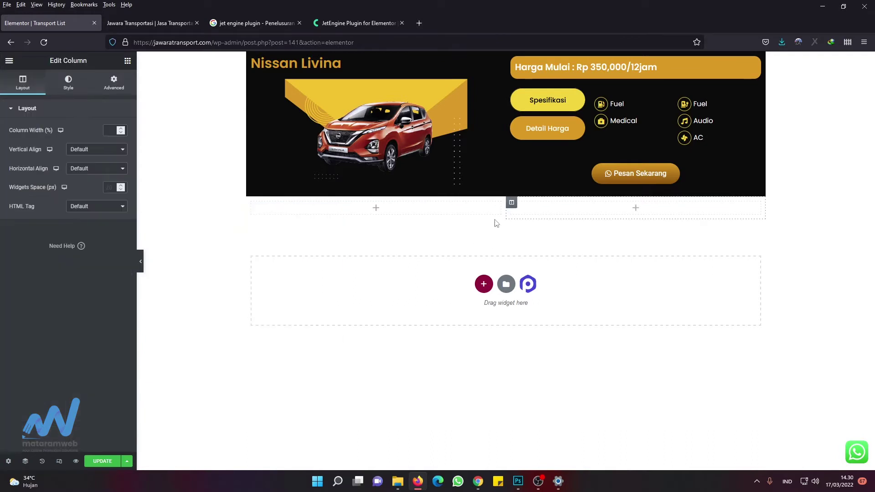
left_click(427, 212)
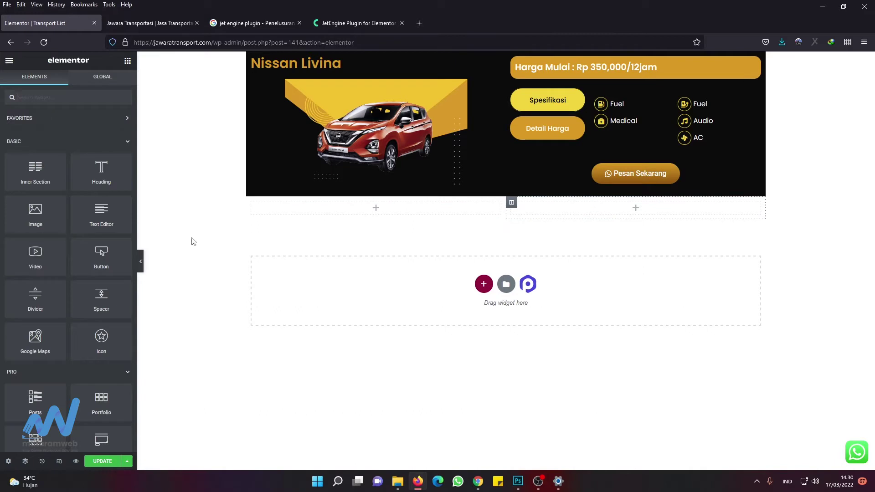
Step: Inspect the image source of the card's image widget and load the site's wp-admin dashboard in the homepage's browser tab
left_click(361, 136)
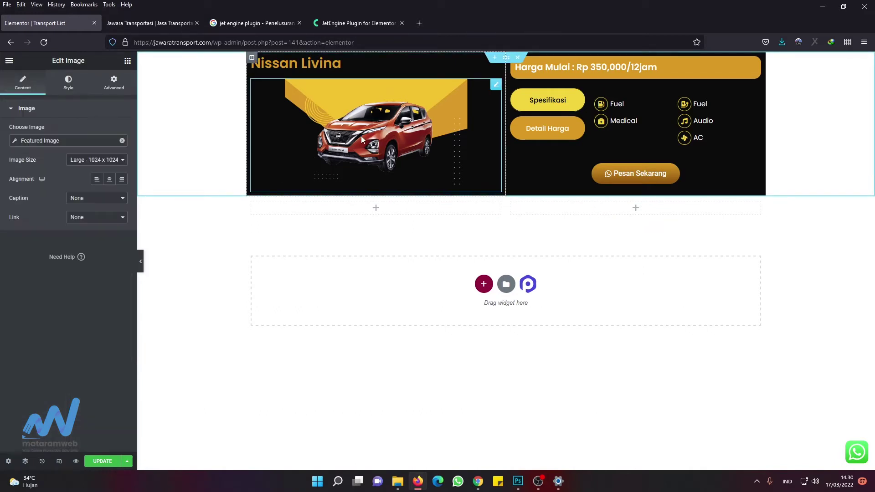
key("ctrl+Tab")
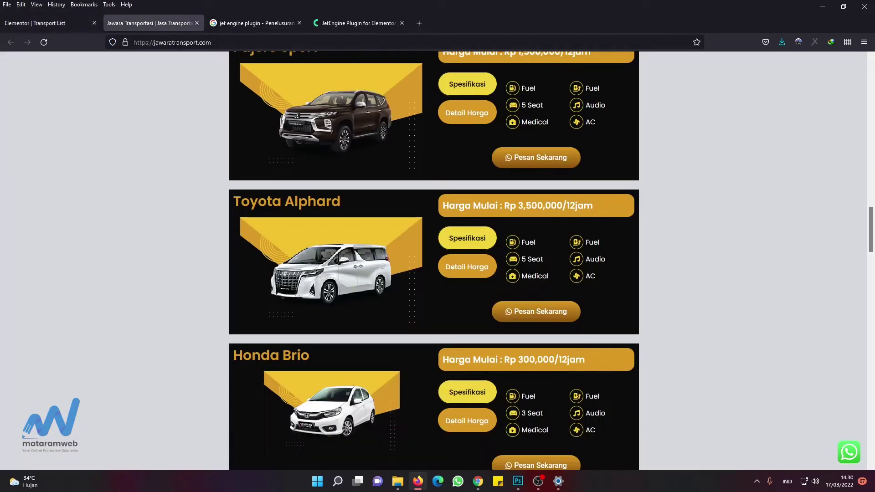
left_click(246, 42)
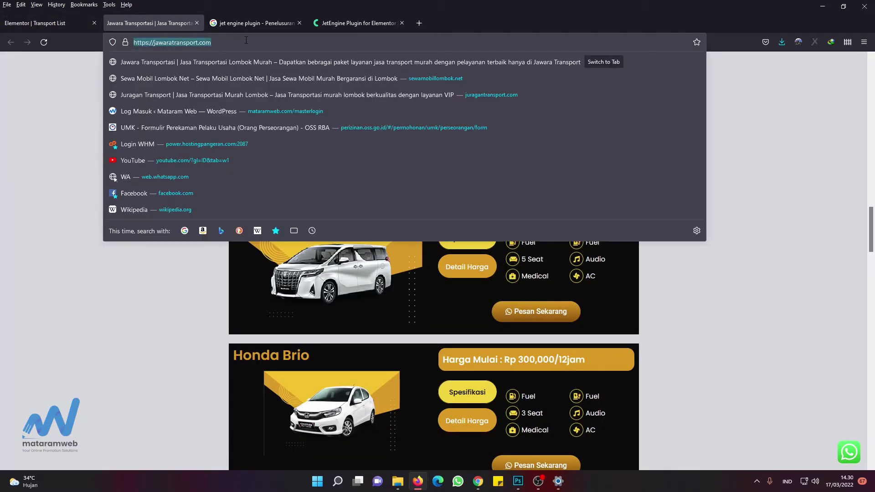
left_click(246, 40)
type("/w")
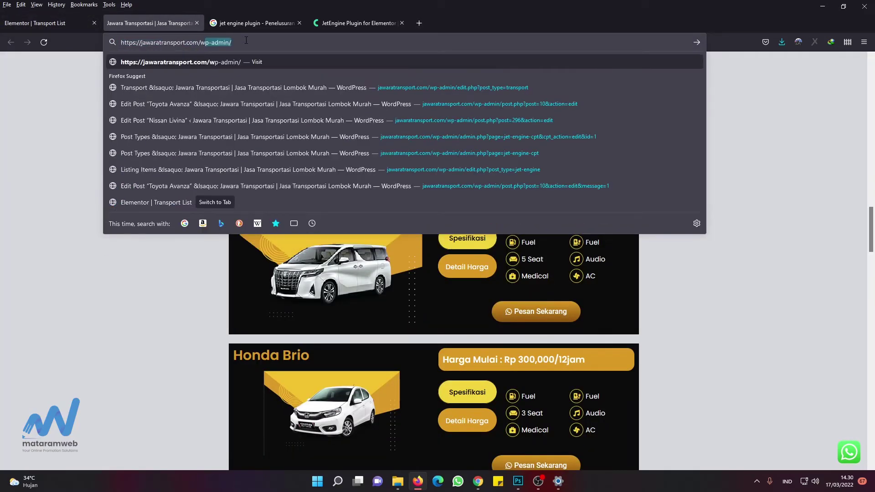
key("Return")
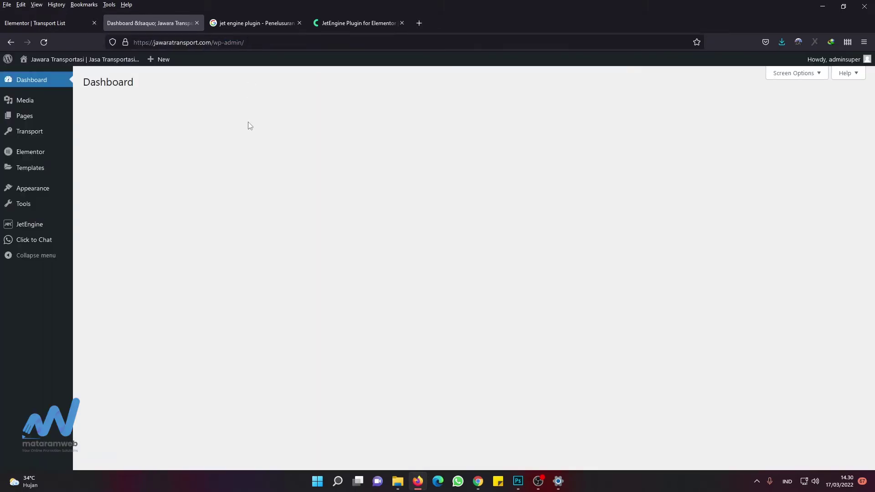
Step: Open the Toyota Avanza entry from the Transport entries and examine its featured image
left_click(85, 135)
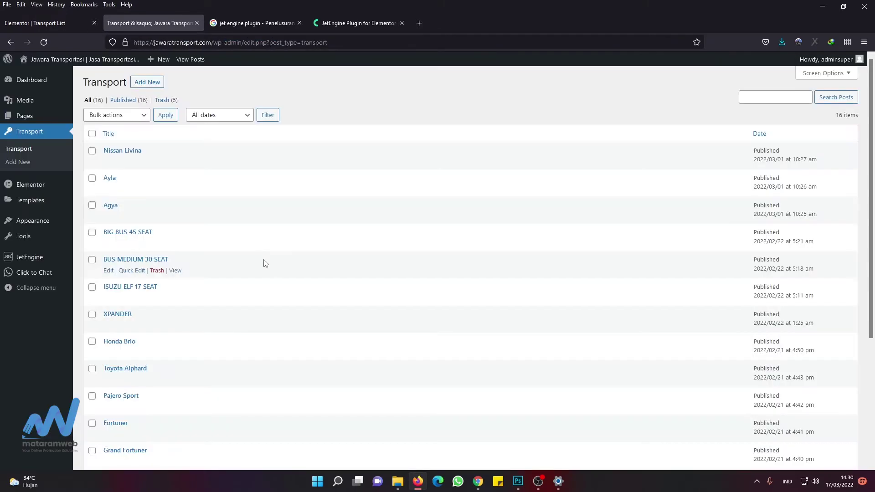
scroll(149, 287, "down", 5)
left_click(107, 394)
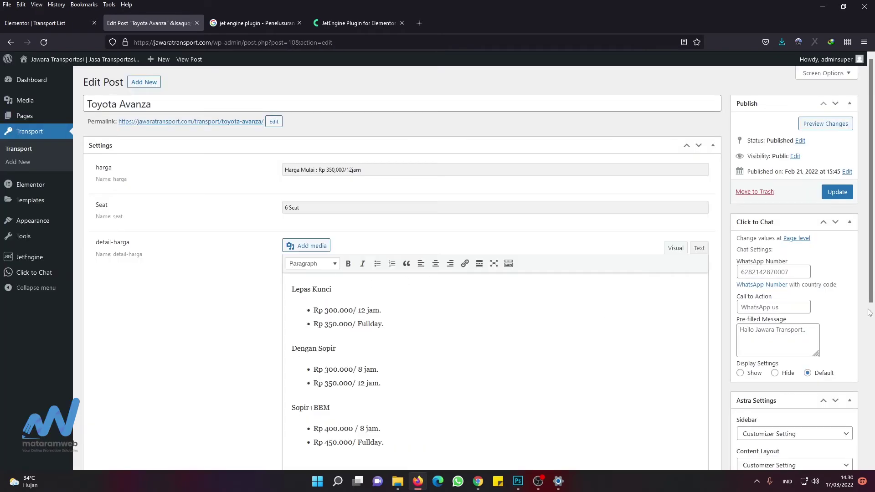
scroll(869, 312, "down", 7)
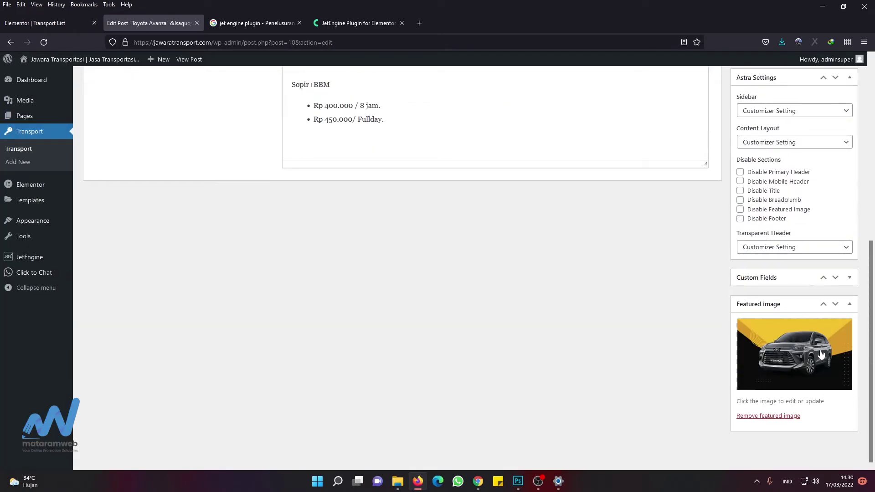
scroll(802, 374, "up", 5)
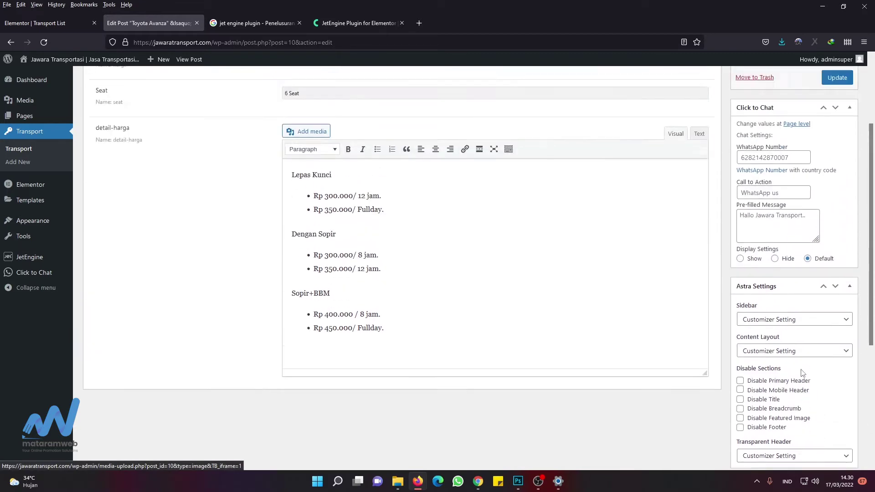
Step: Return to the Transport List template, add an image widget to the new section's first column and source it from the Featured Image tag
scroll(774, 374, "down", 2)
scroll(611, 357, "up", 10)
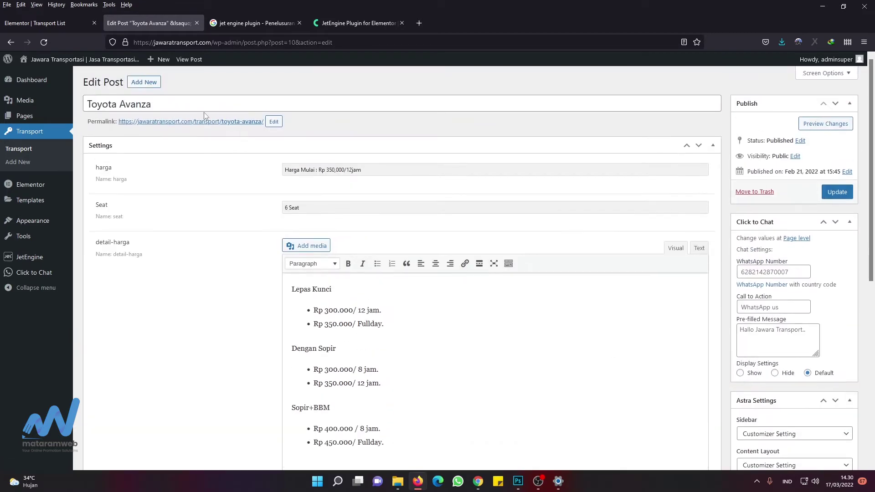
left_click(56, 25)
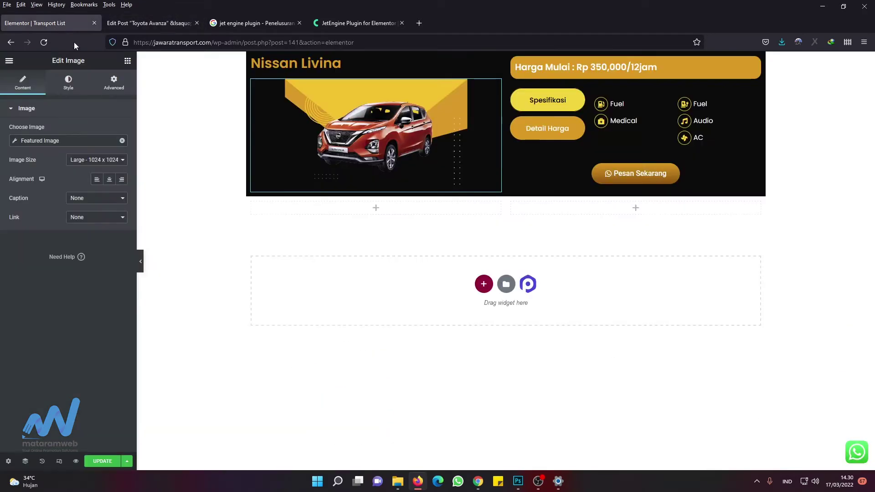
left_click(376, 208)
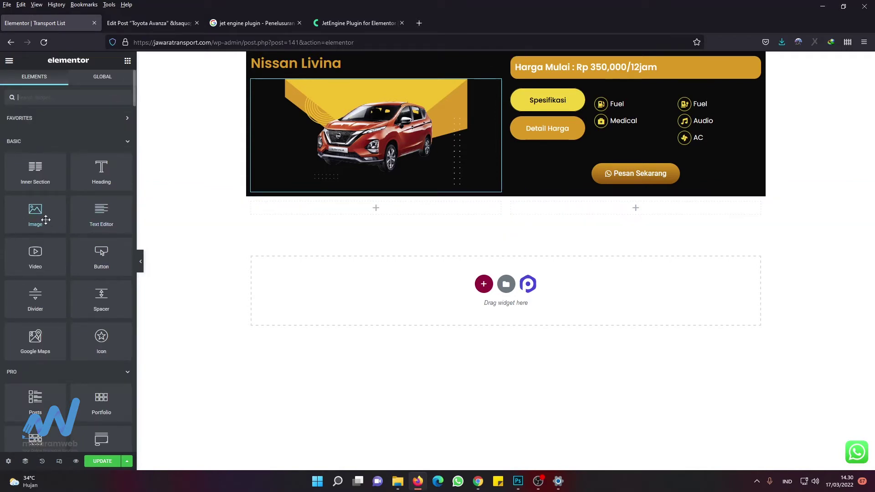
left_click_drag(36, 217, 351, 212)
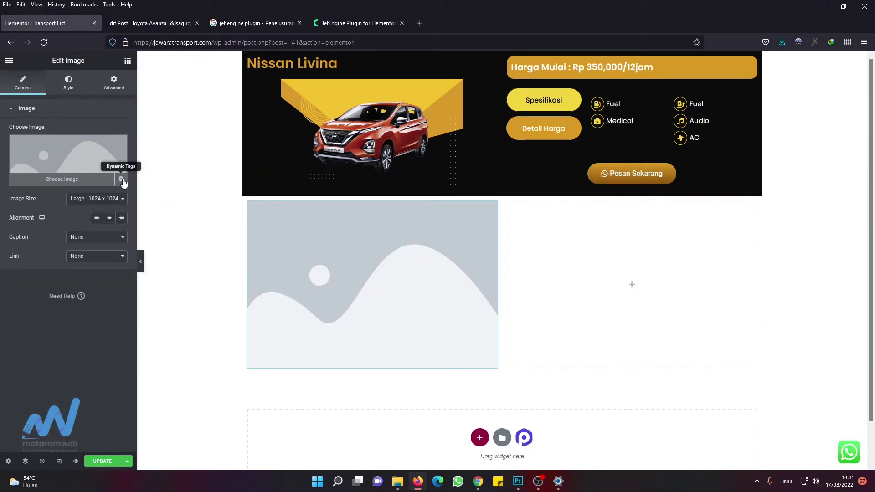
left_click(121, 180)
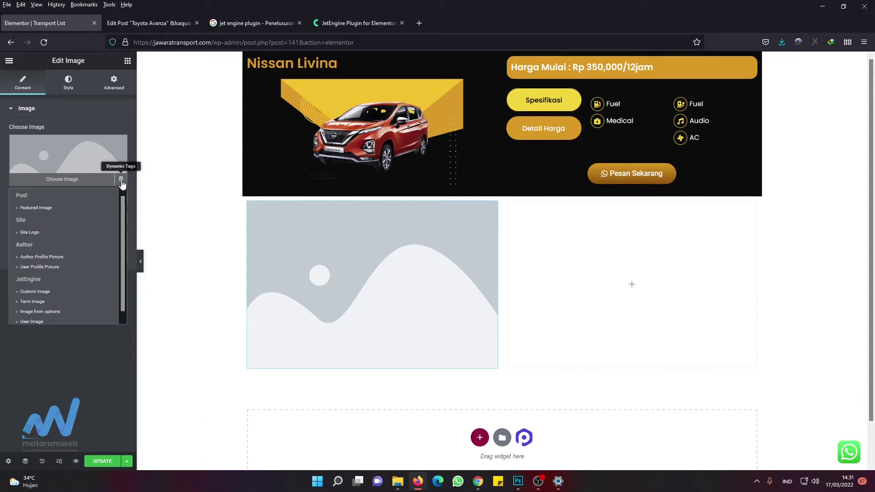
left_click(48, 207)
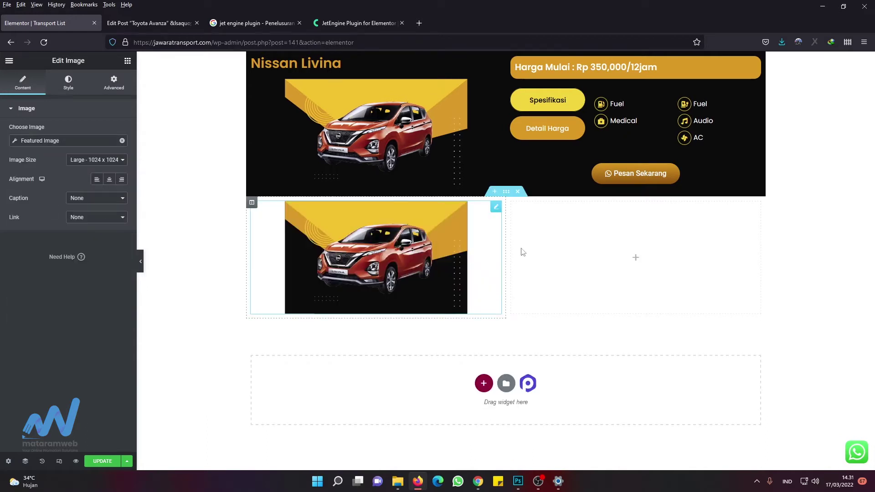
Step: Clear the dynamic source of the new image widget and assign the Featured Image tag again
left_click(76, 140)
left_click(122, 141)
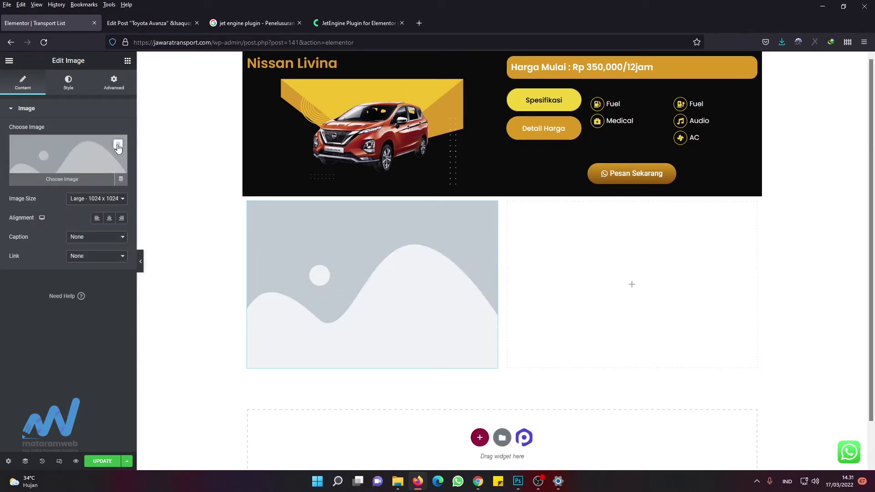
left_click(121, 179)
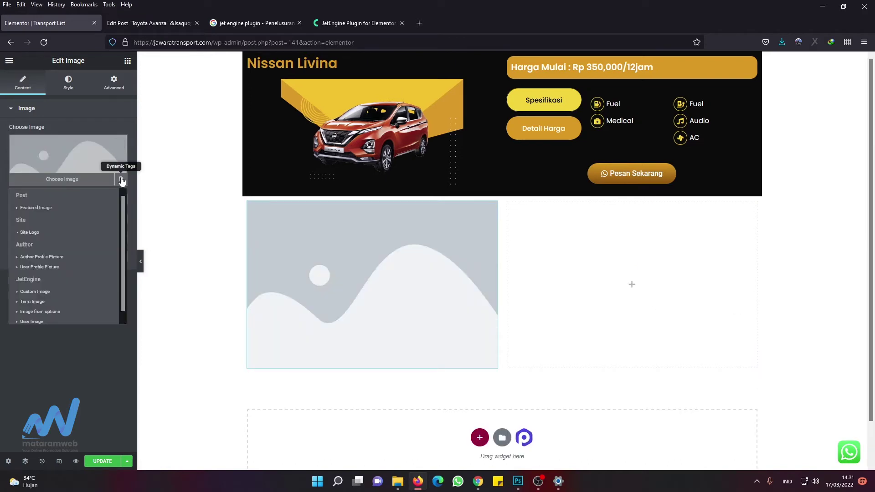
left_click(66, 209)
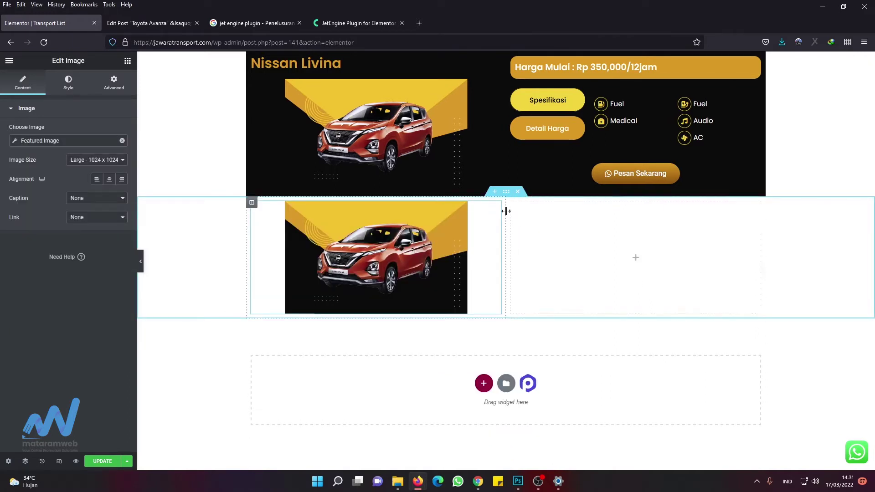
Step: Add a heading widget to the new section's empty column and highlight the harga value in the Toyota Avanza entry for reference
left_click(128, 60)
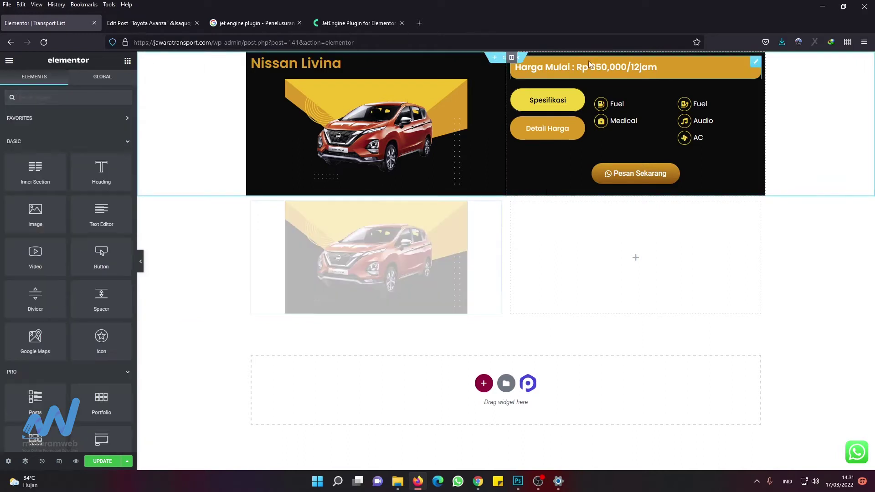
left_click(589, 61)
left_click(129, 62)
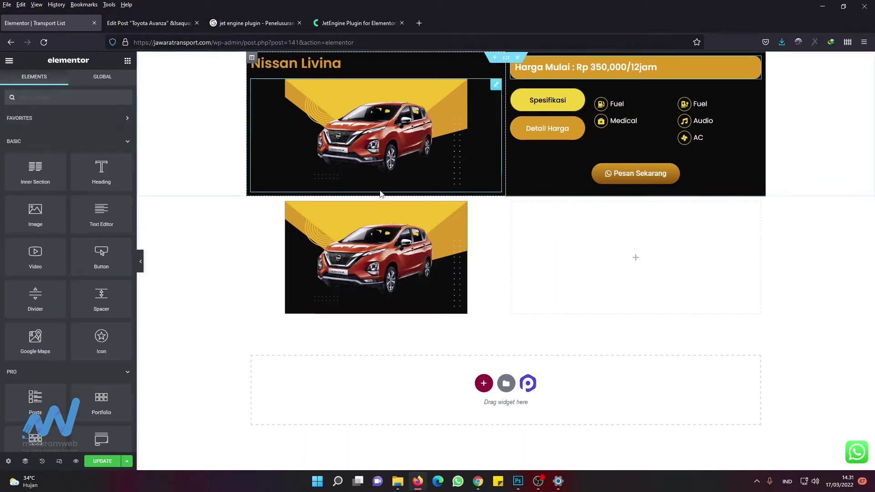
left_click_drag(101, 173, 587, 237)
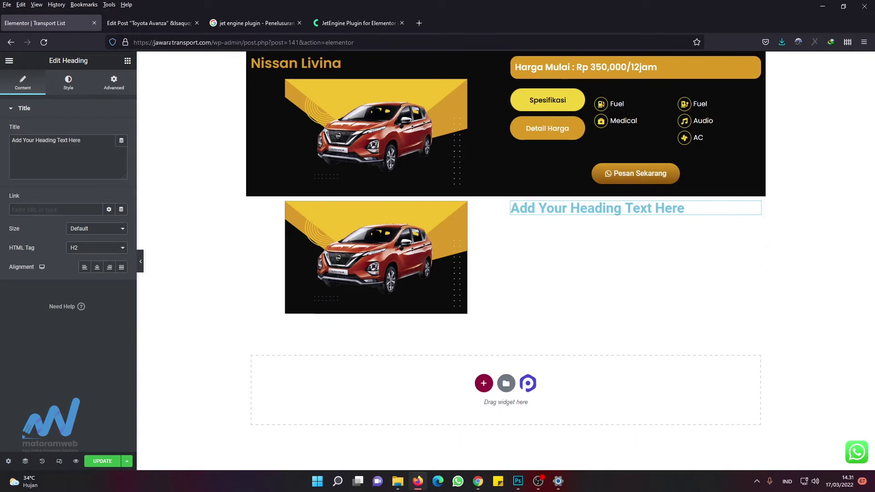
left_click(164, 20)
left_click_drag(287, 175, 362, 171)
left_click(58, 24)
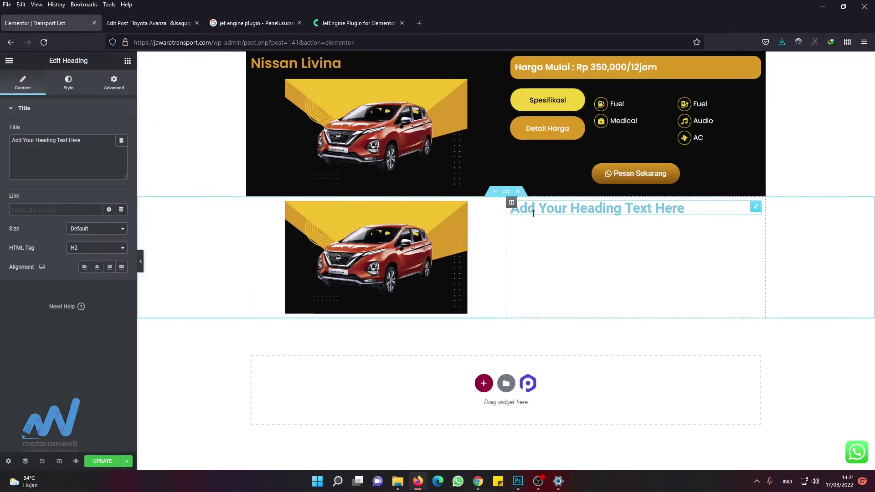
left_click(121, 141)
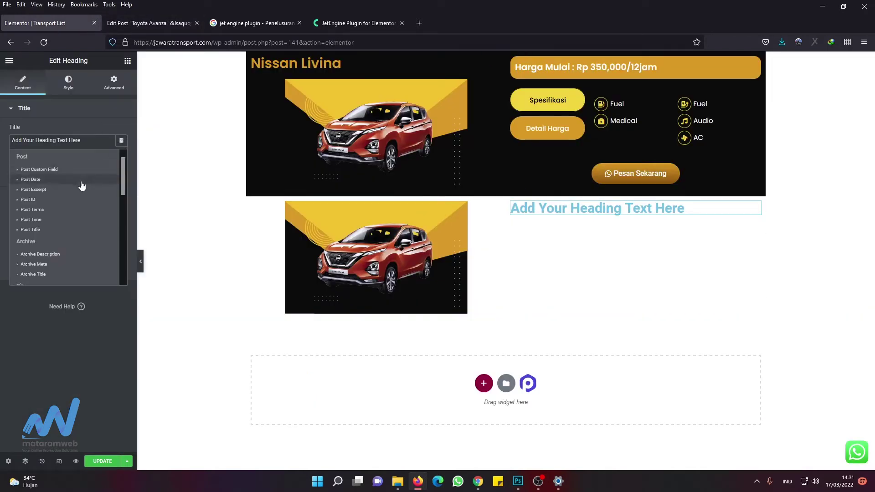
left_click(123, 140)
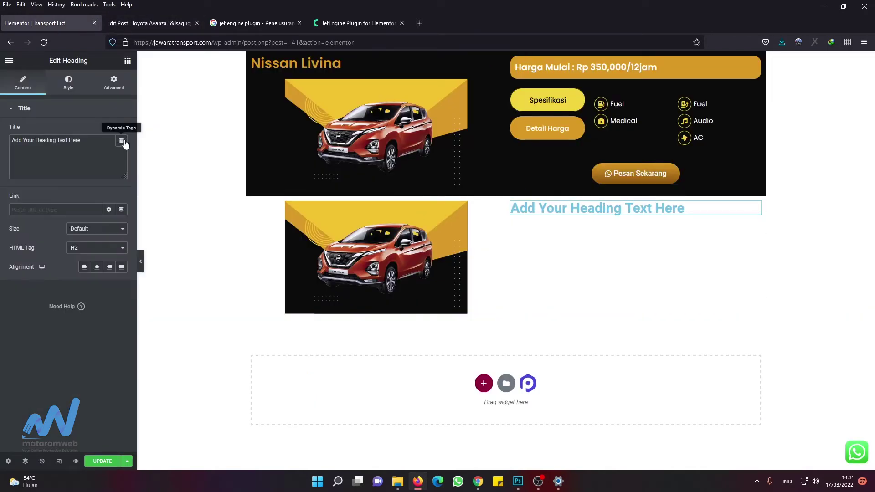
left_click(121, 141)
scroll(62, 235, "down", 5)
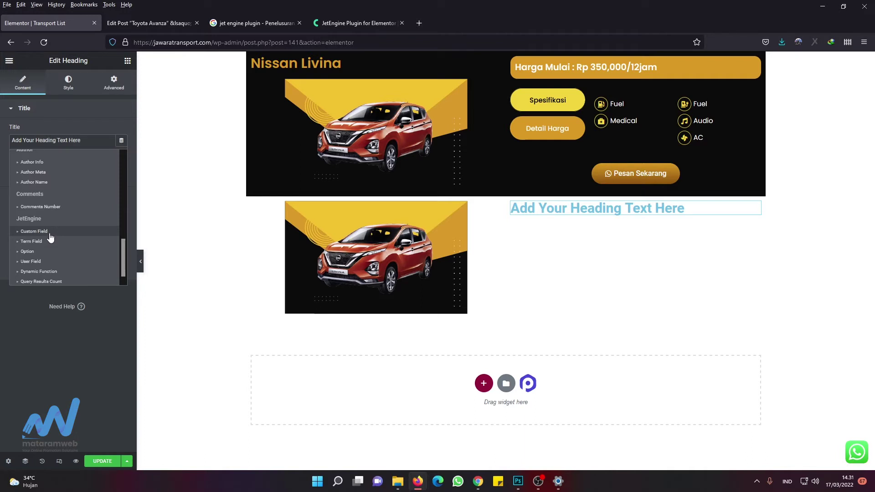
left_click(35, 231)
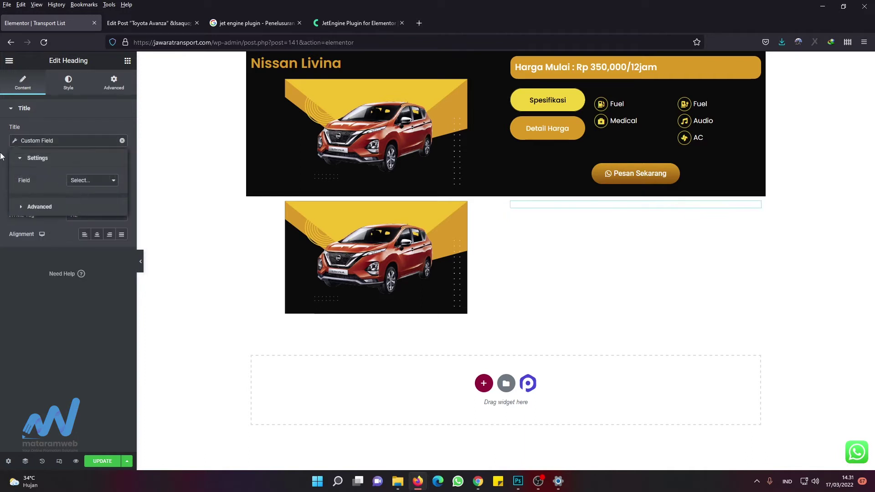
left_click(121, 140)
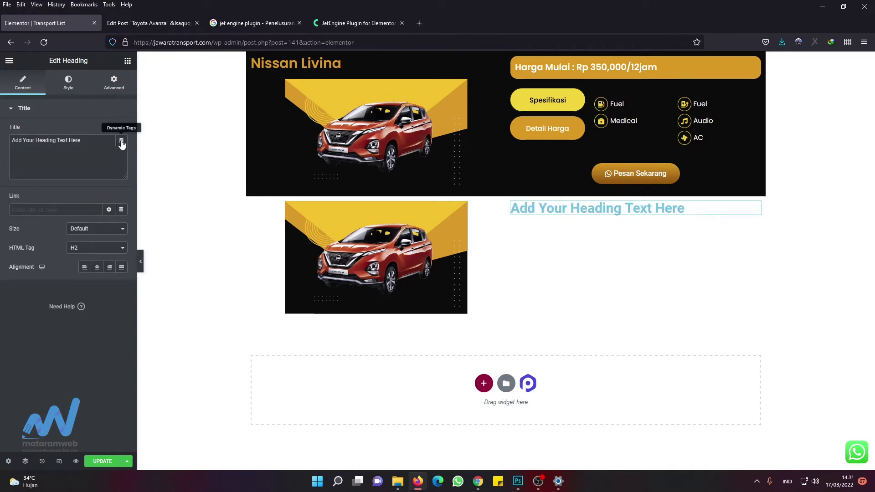
left_click(121, 141)
left_click(121, 140)
Step: Link the new heading's title to the JetEngine Custom Field tag with the Transport field harga
left_click(122, 141)
scroll(64, 237, "down", 4)
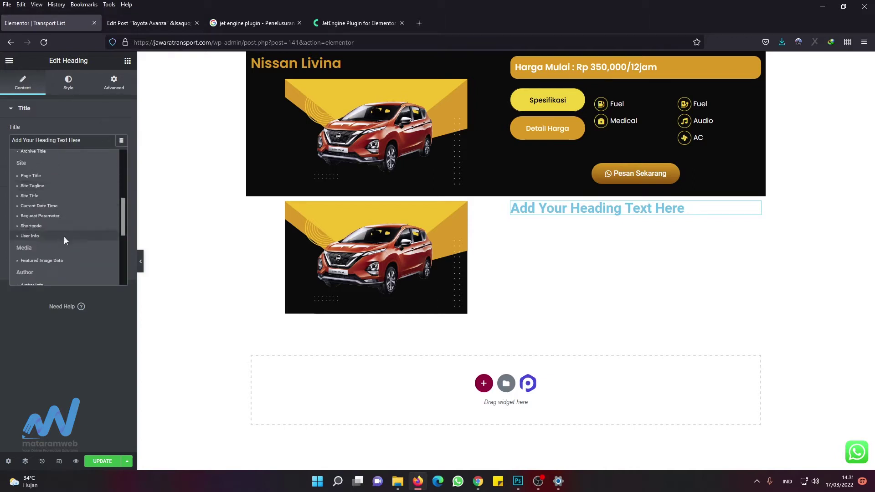
scroll(63, 236, "down", 3)
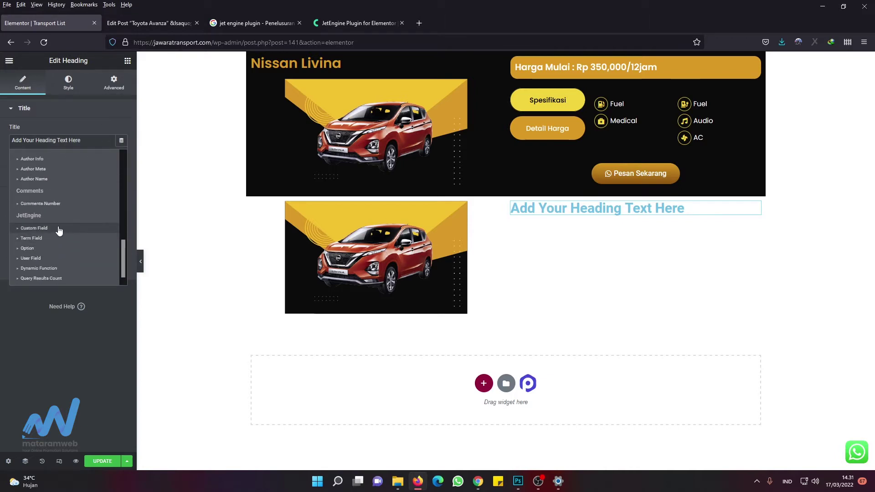
left_click(58, 228)
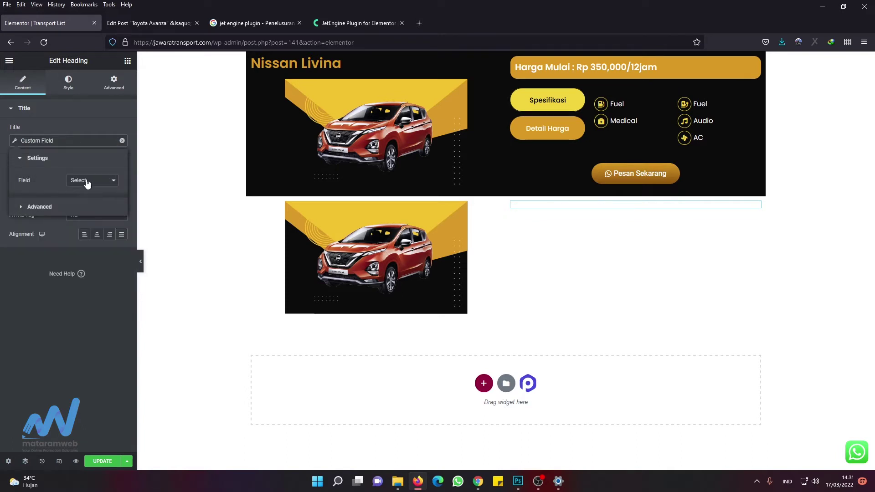
left_click(86, 182)
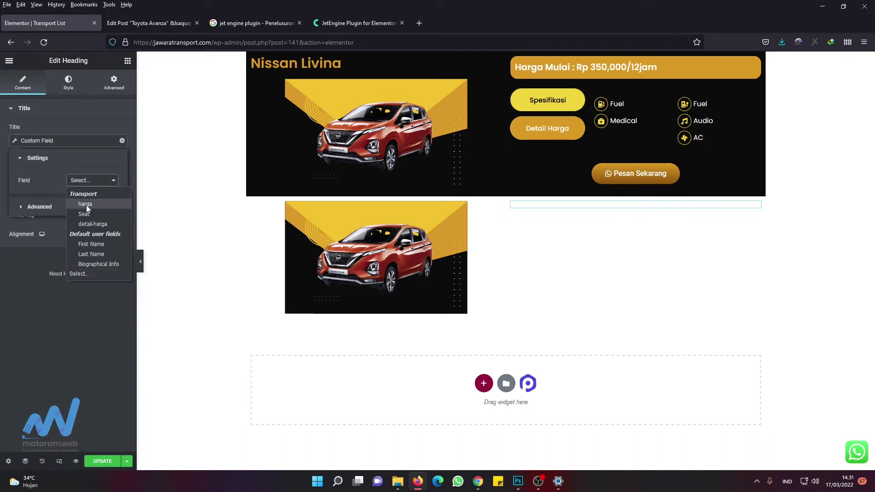
left_click(85, 205)
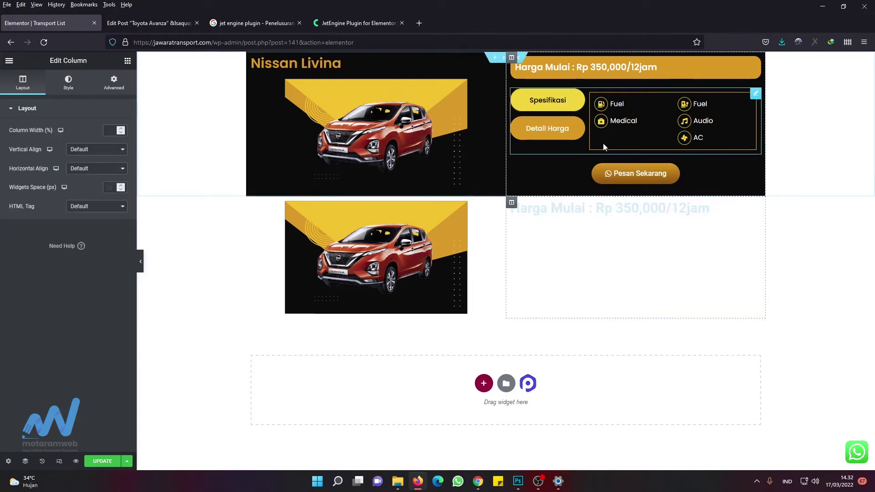
Step: Check the existing card's tabs widget, search the widgets for "tab" and add an Advanced Tabs widget below the new price heading
left_click(551, 111)
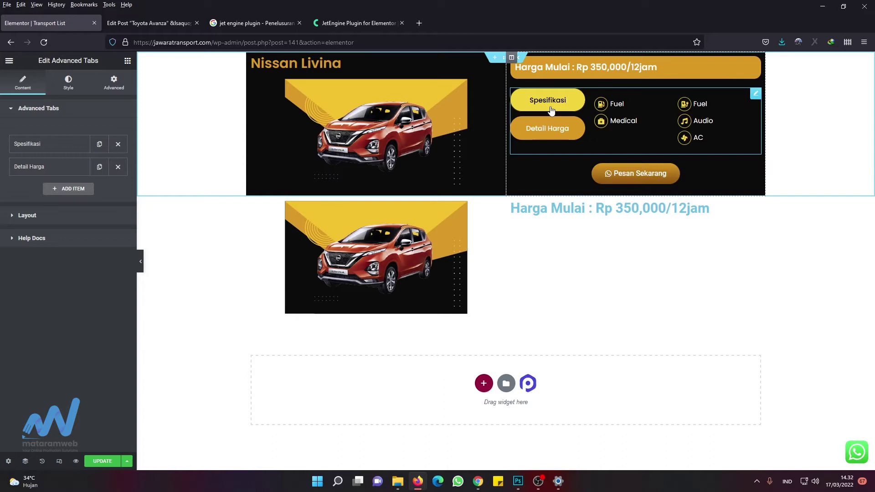
left_click(128, 61)
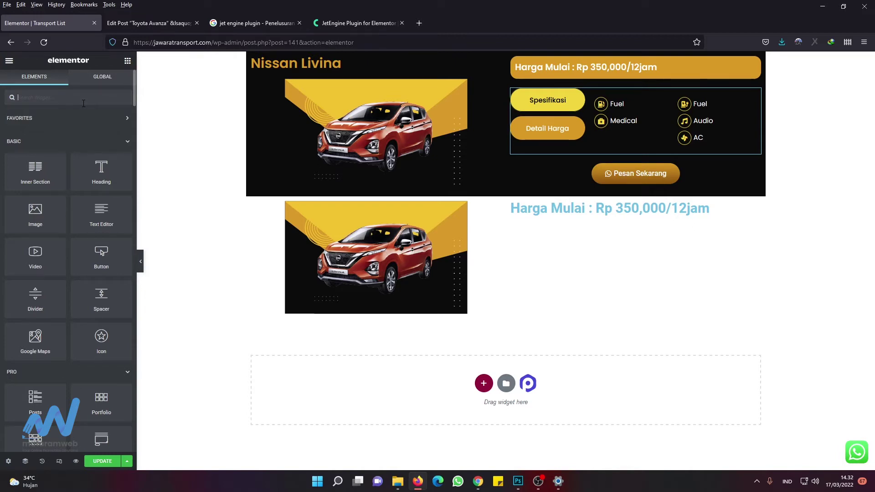
type("tab")
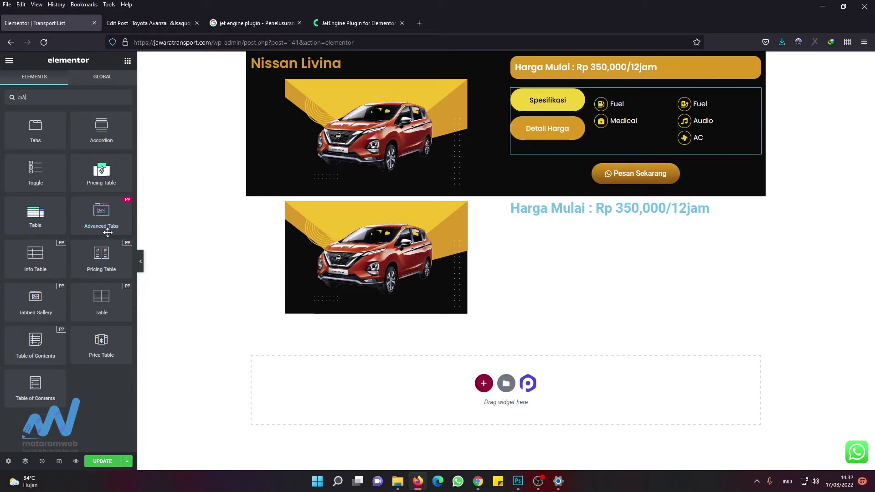
left_click_drag(104, 223, 576, 223)
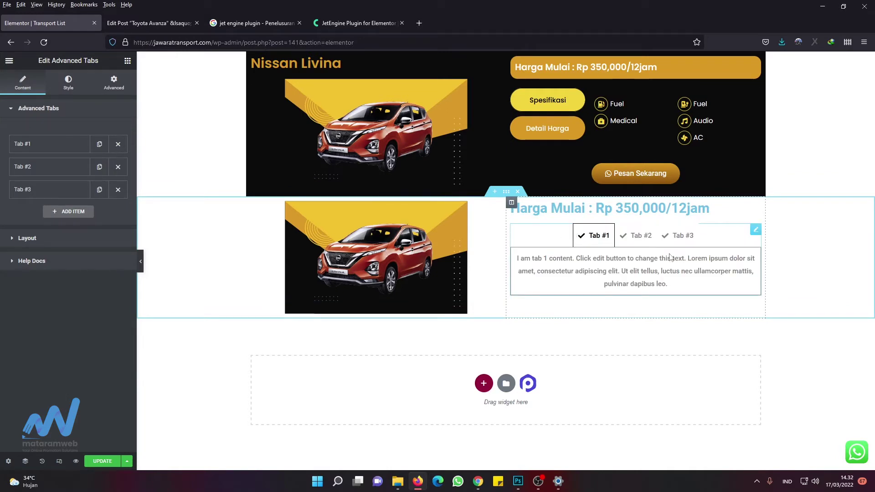
Step: Set the new Advanced Tabs widget's layout to Vertical and delete its third tab
left_click(66, 238)
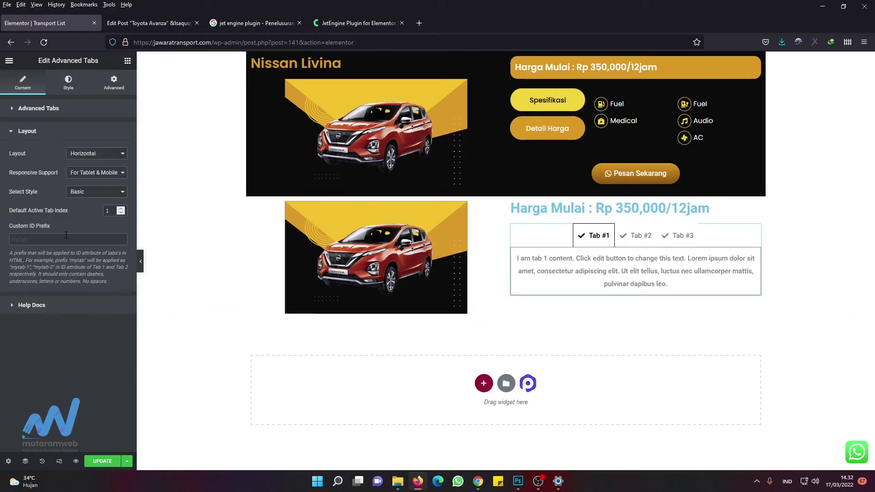
left_click(91, 154)
left_click(88, 176)
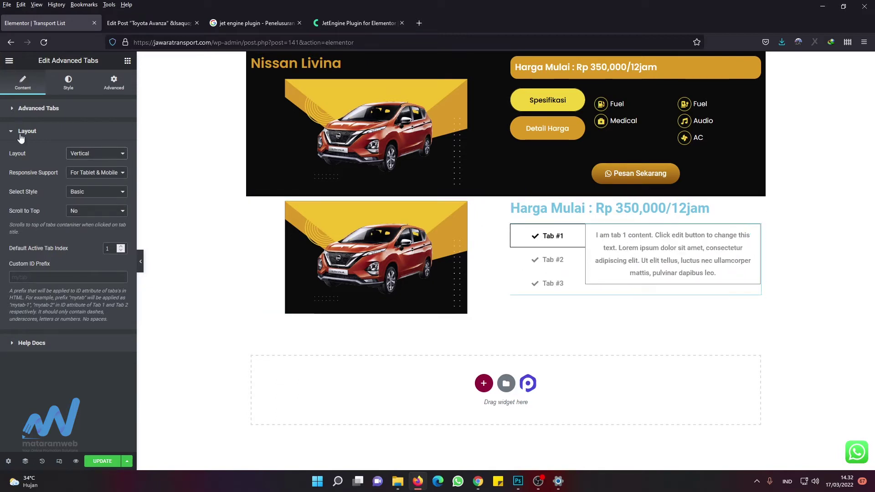
left_click(16, 109)
left_click(111, 190)
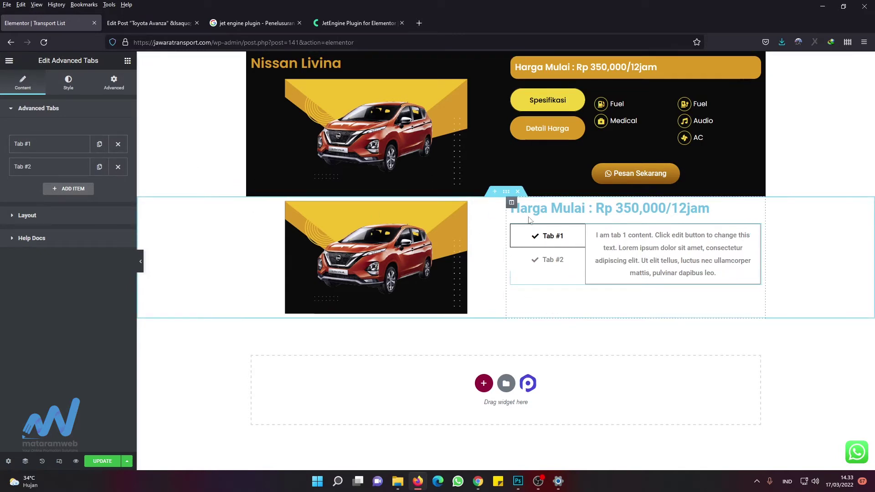
Step: Set the vertical alignment of the column holding the new heading and tabs to Middle
left_click(511, 203)
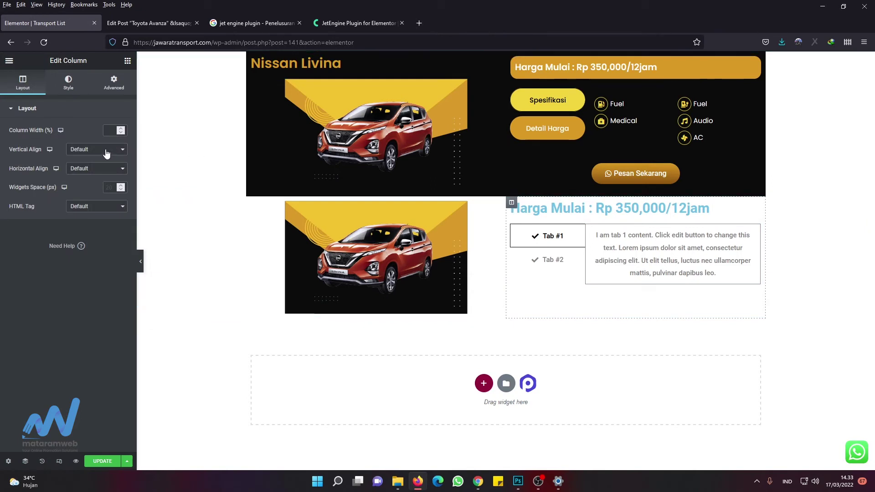
left_click(105, 150)
left_click(95, 182)
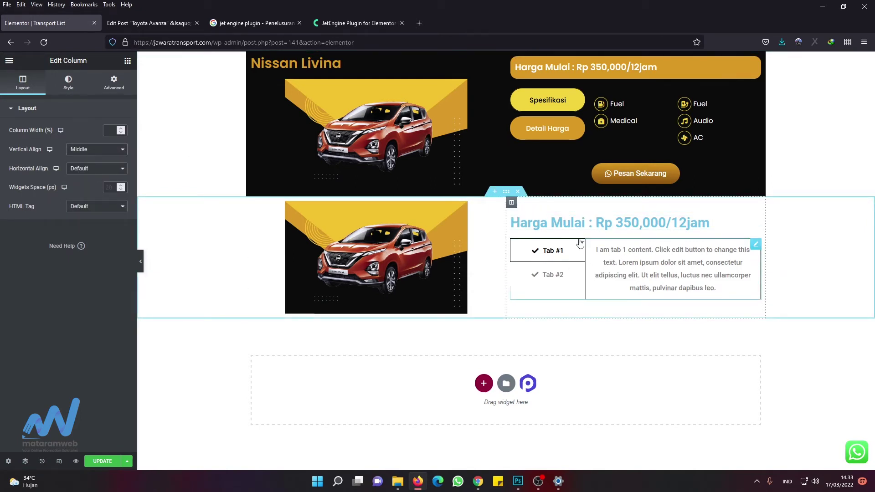
Step: Rename the first tab of the new Advanced Tabs widget below the price heading as Spesisikasi
left_click(755, 246)
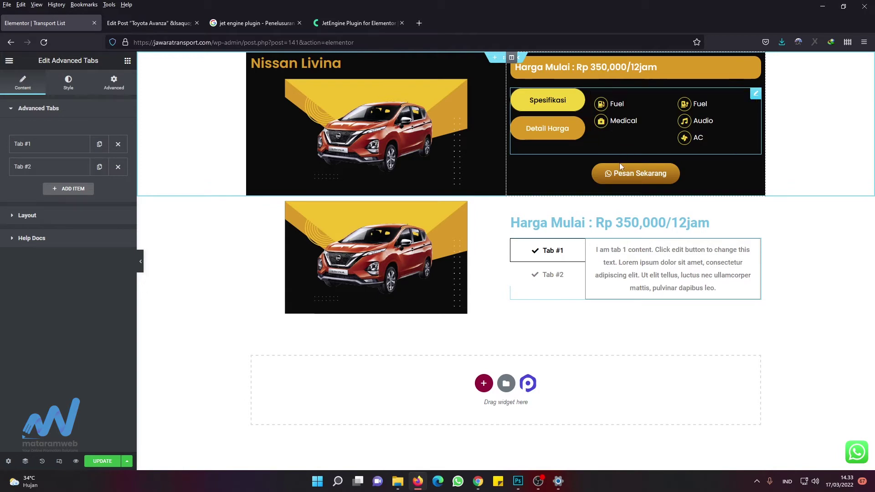
left_click(58, 145)
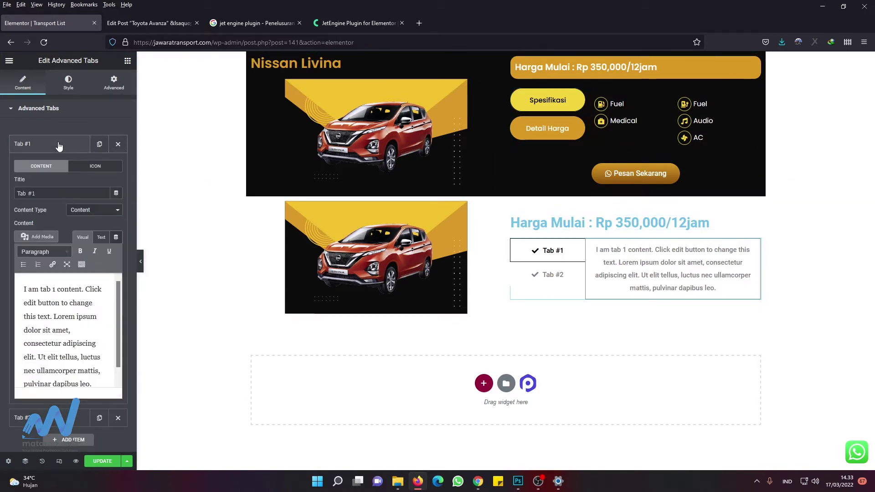
left_click(64, 190)
left_click_drag(27, 191, 2, 191)
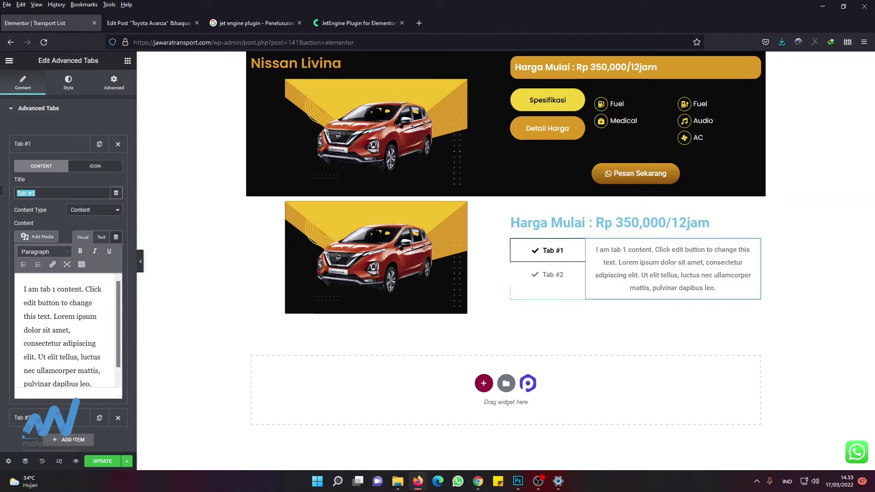
type("S")
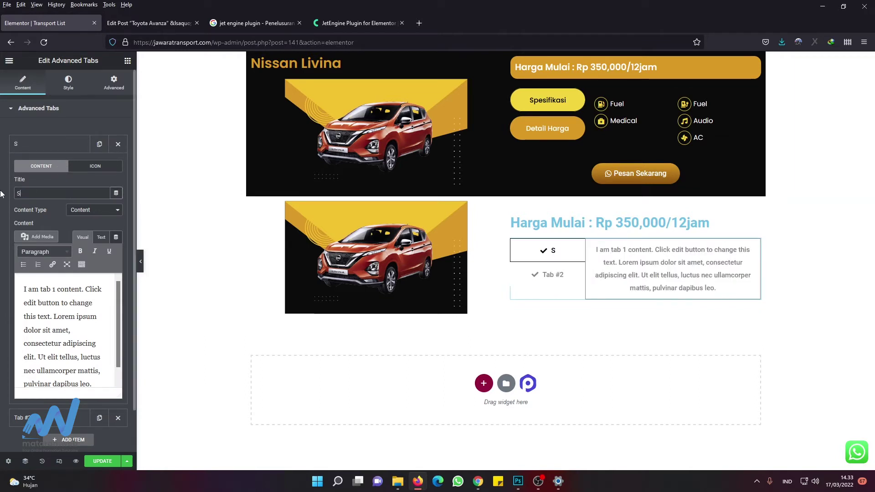
type("pes")
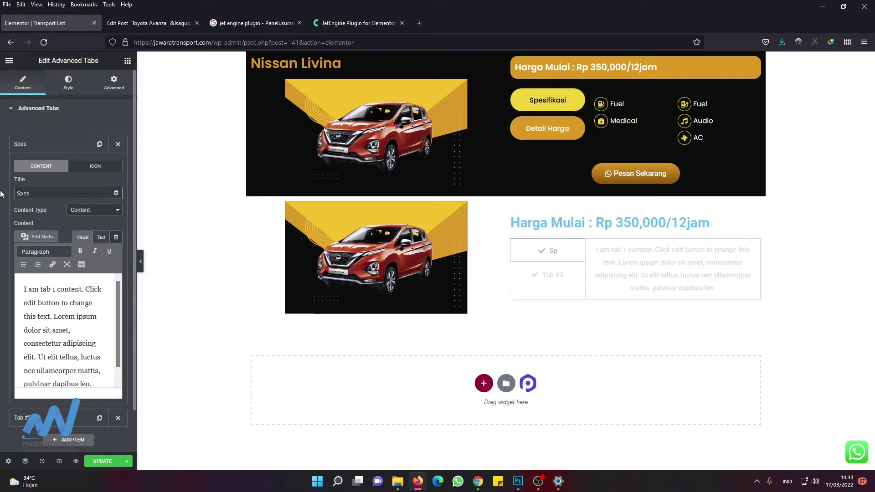
type("isikasi")
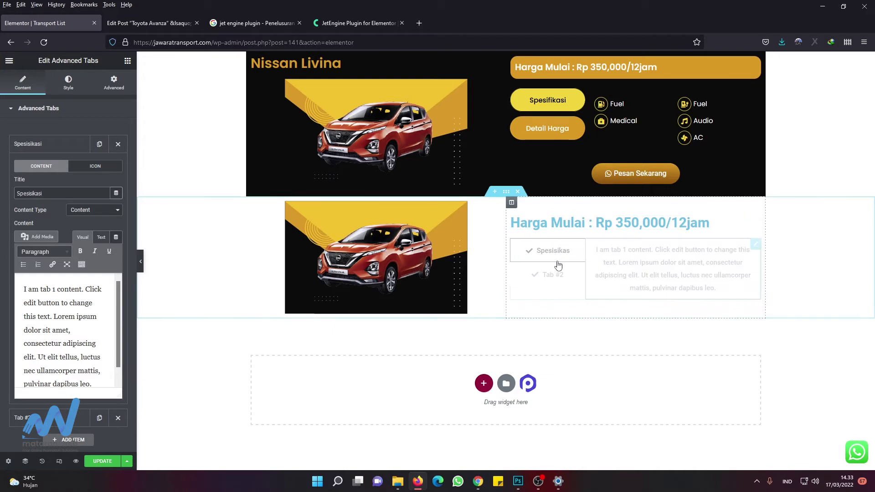
Step: Rename the second tab of the new Advanced Tabs widget as Detail Harga
left_click(39, 144)
left_click(49, 169)
left_click_drag(61, 217, 1, 218)
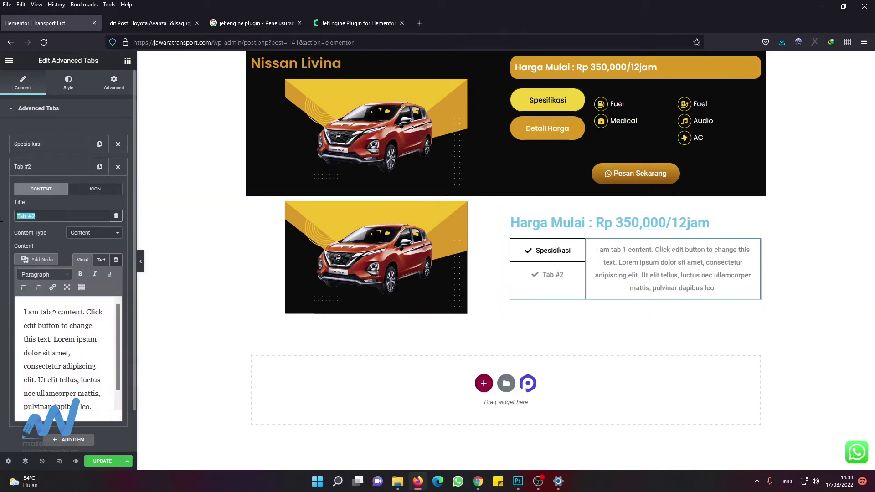
type("D")
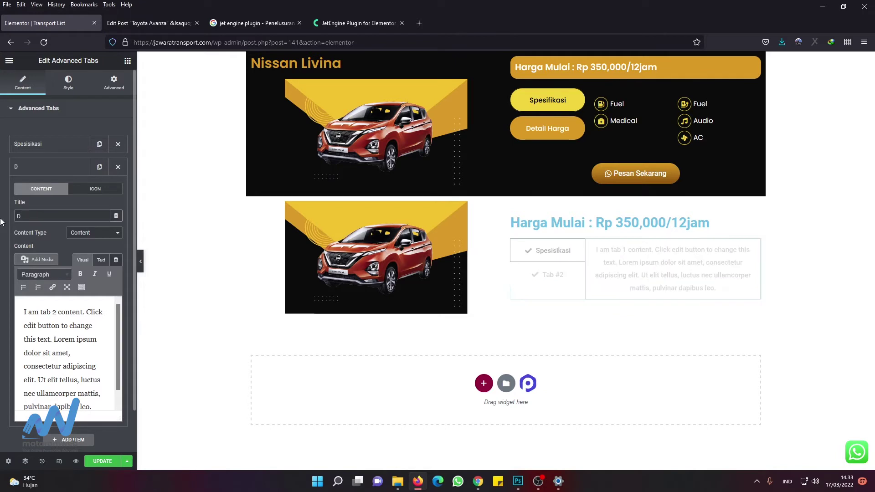
type("etail Harga")
Step: Set the border width of the new tabs widget's content area to 0 on all sides
left_click(68, 83)
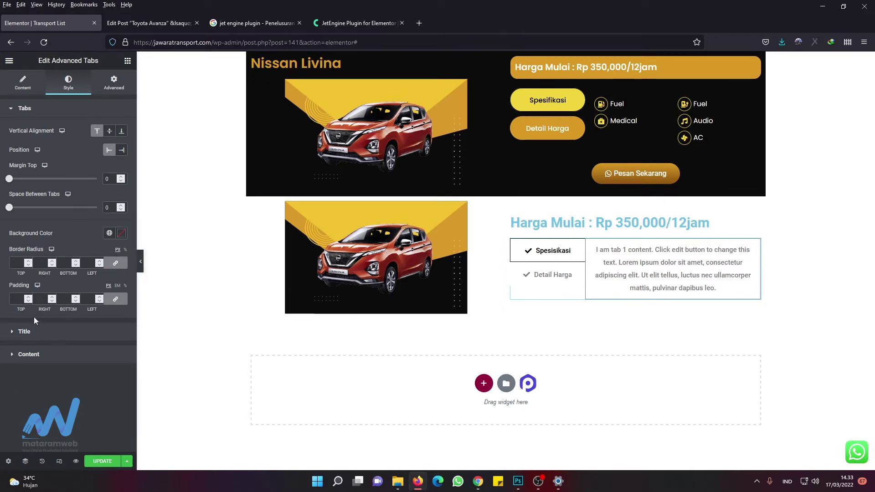
left_click(30, 355)
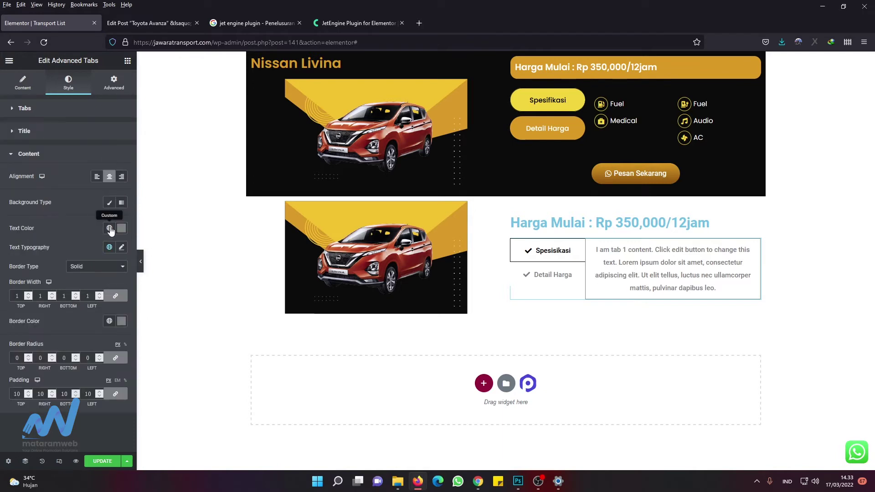
double_click(89, 296)
type("0")
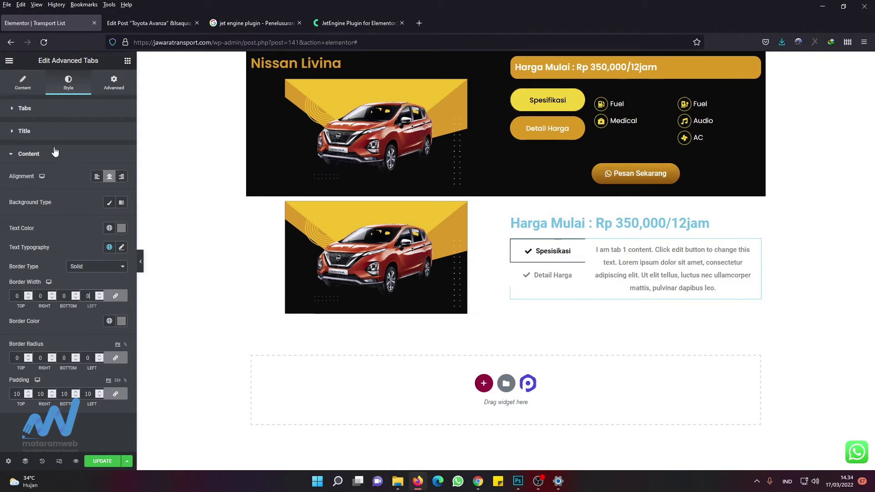
Step: Preview the Detail Harga tab, set the tabs' content border type to None and check the title and tabs styling options
left_click(39, 130)
left_click(39, 115)
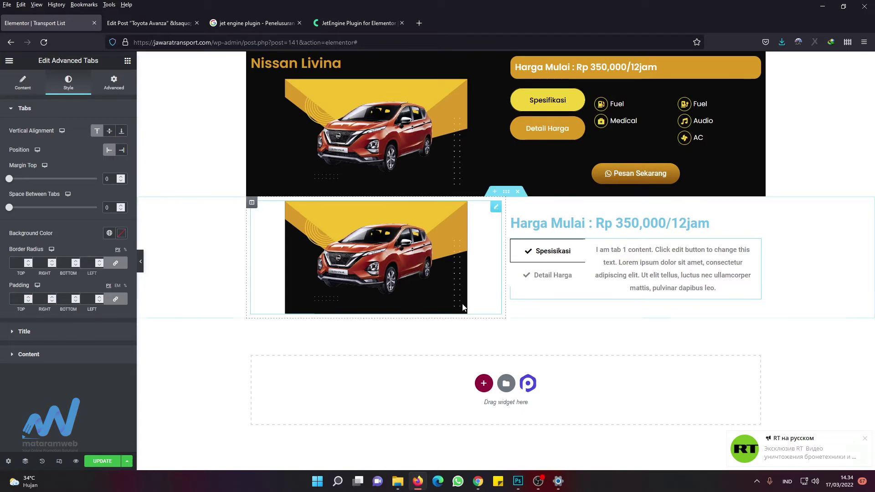
left_click(542, 277)
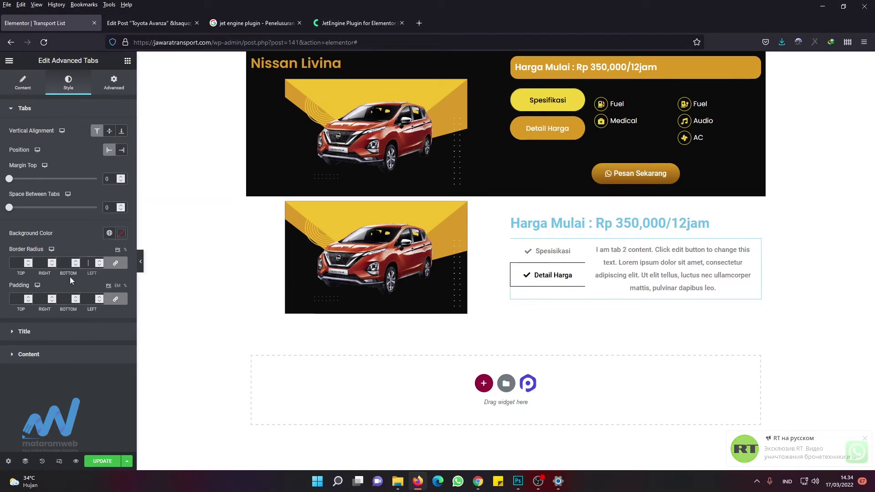
left_click(45, 354)
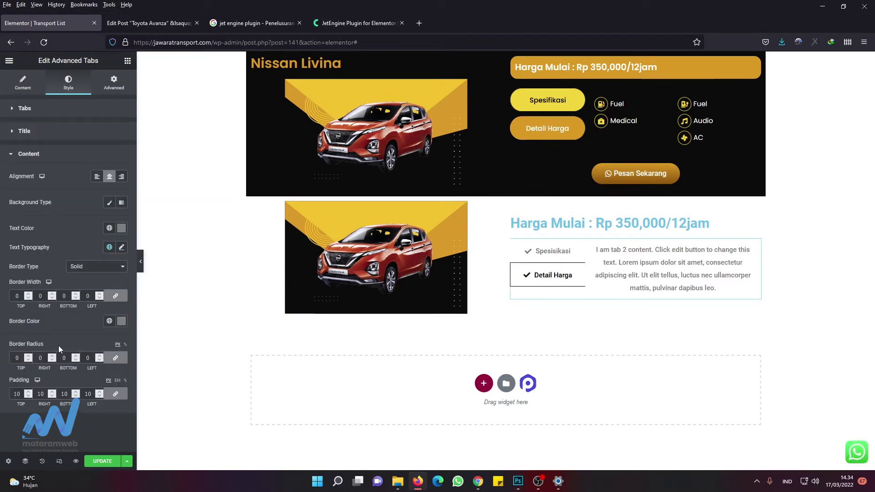
left_click(107, 272)
left_click(99, 281)
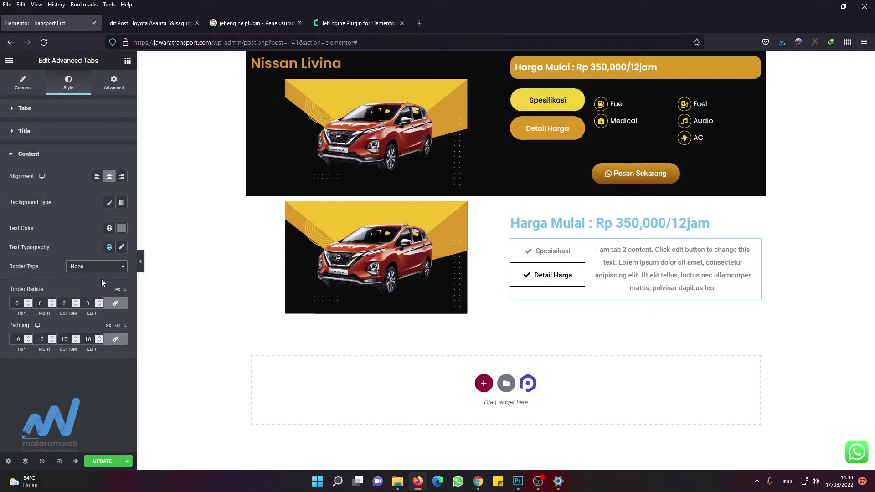
left_click(98, 268)
left_click(94, 279)
left_click(41, 132)
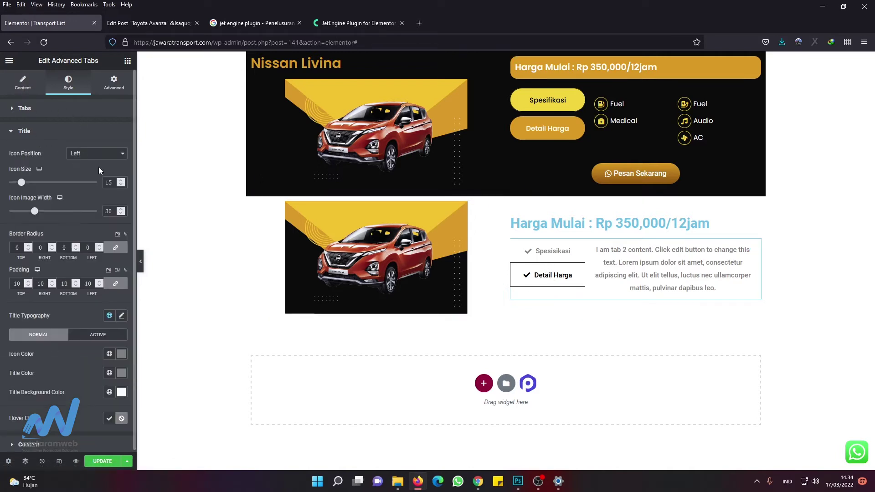
left_click(46, 112)
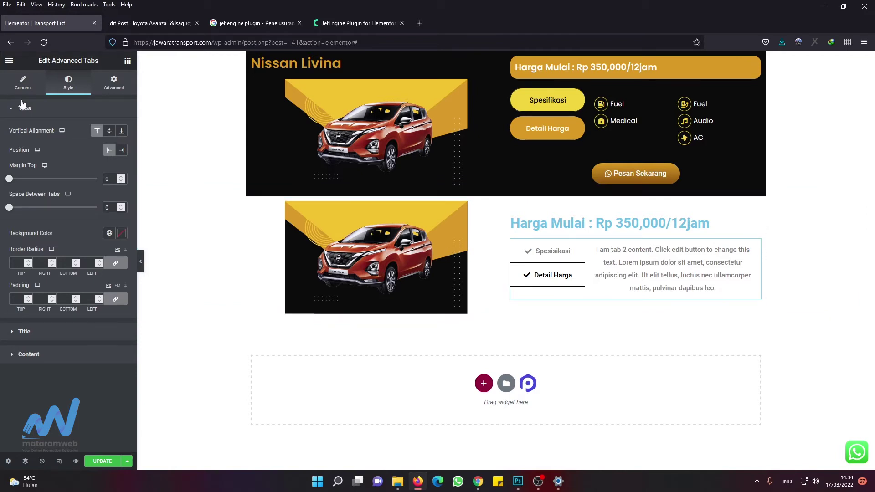
Step: Keep the Spesisikasi tab's content type as Content and clear its placeholder text
left_click(21, 82)
left_click(52, 145)
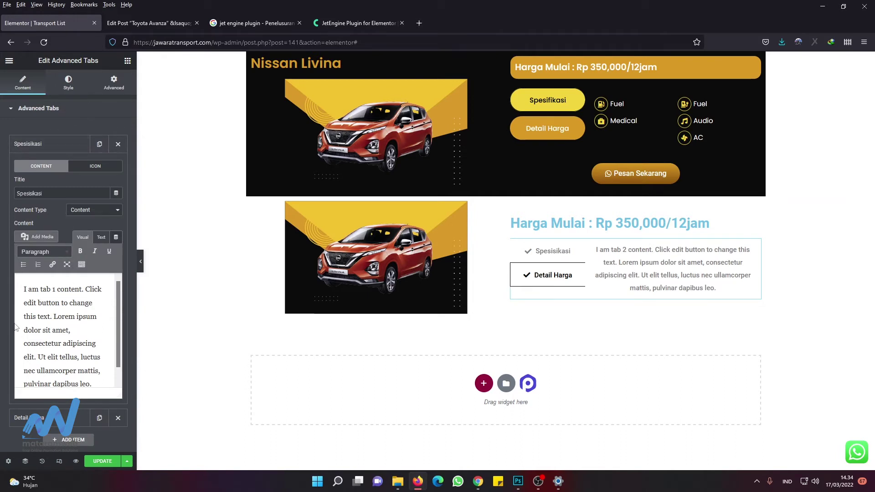
left_click(73, 212)
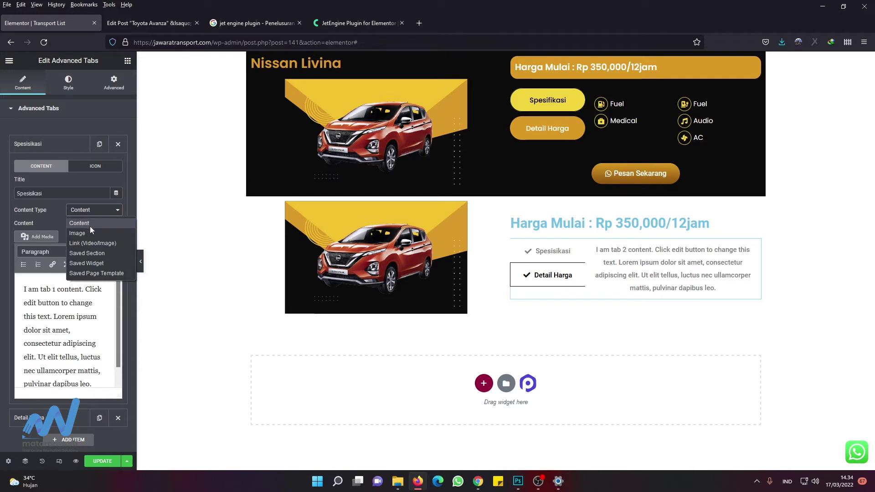
left_click(89, 222)
left_click(79, 301)
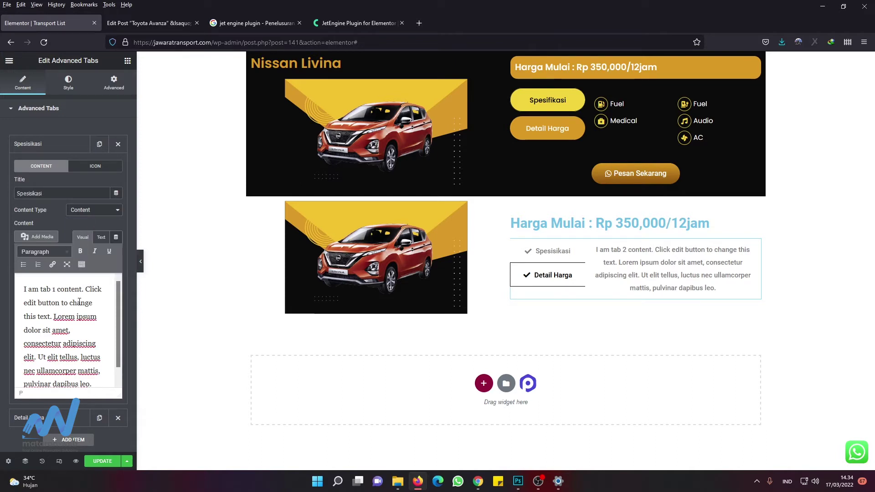
key("ctrl+a")
key("BackSpace")
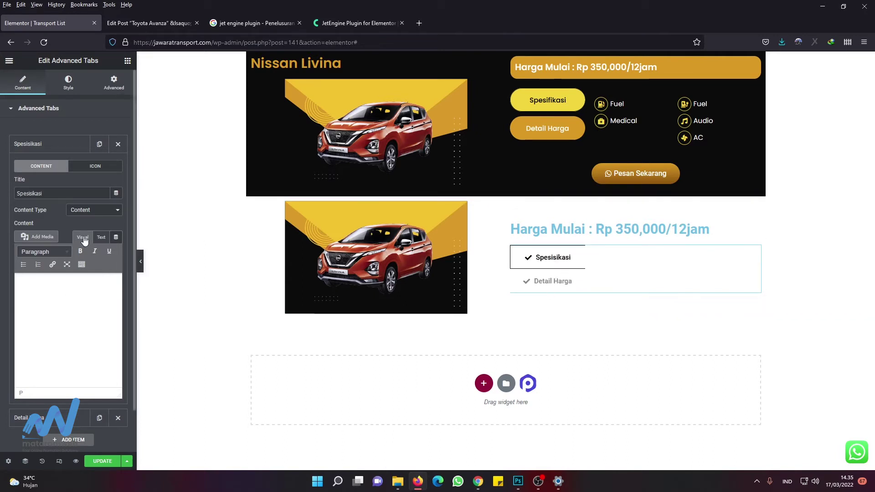
Step: Change the Spesisikasi tab's content type to Saved Page Template and open its template chooser
left_click(94, 210)
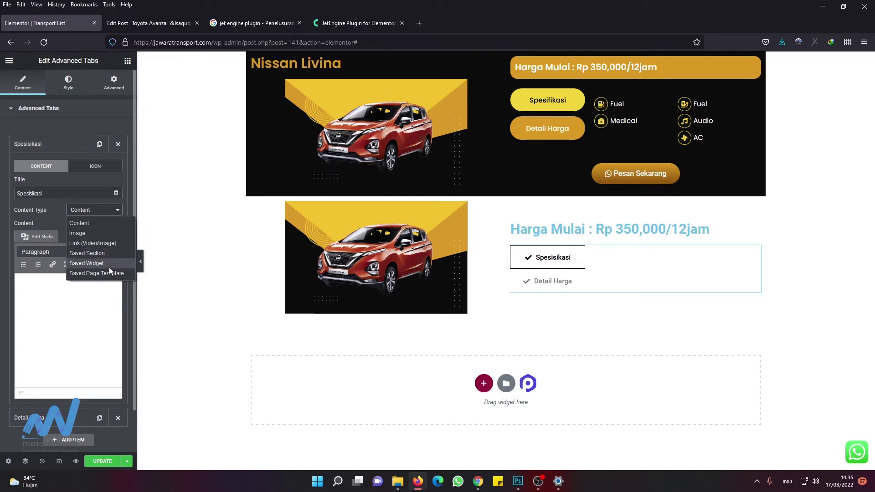
left_click(100, 295)
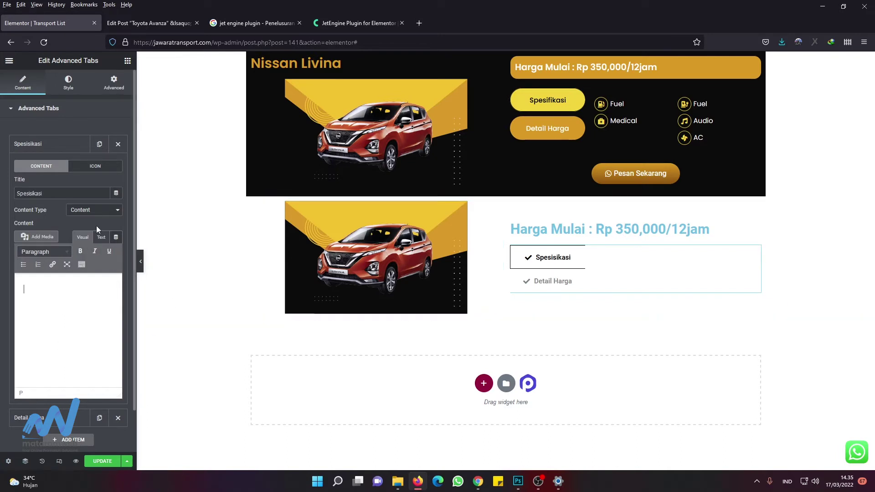
left_click(95, 210)
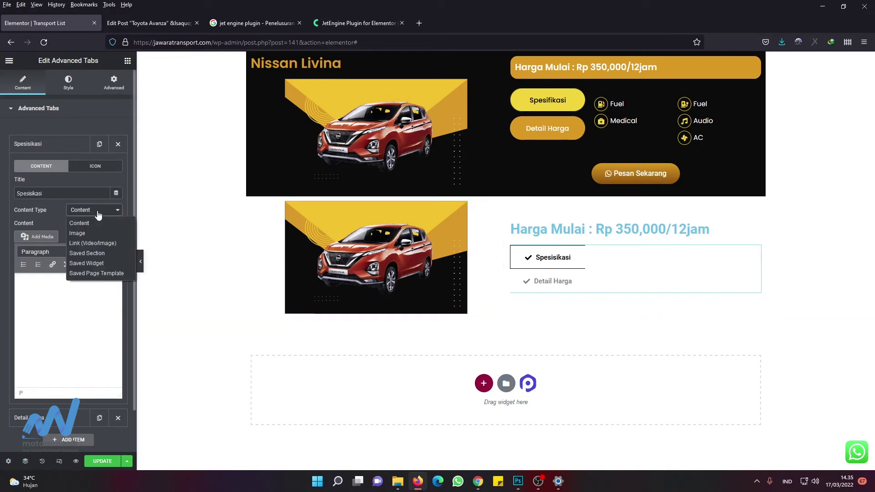
left_click(96, 274)
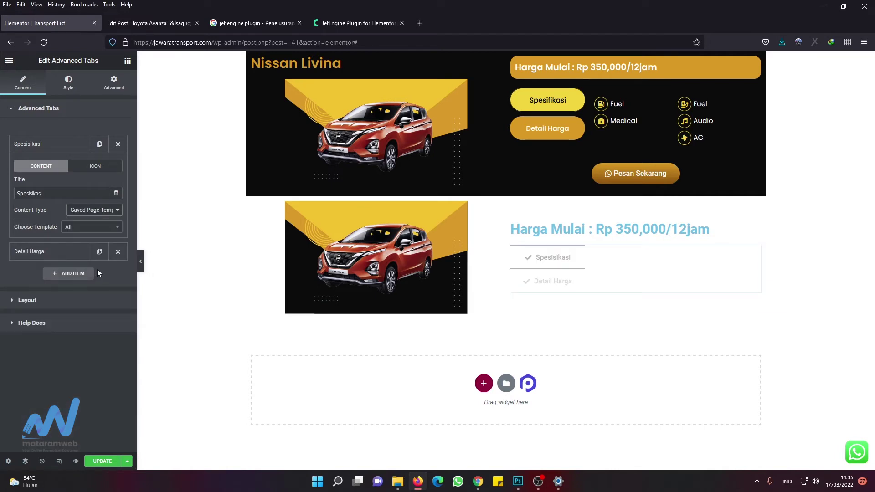
left_click(91, 228)
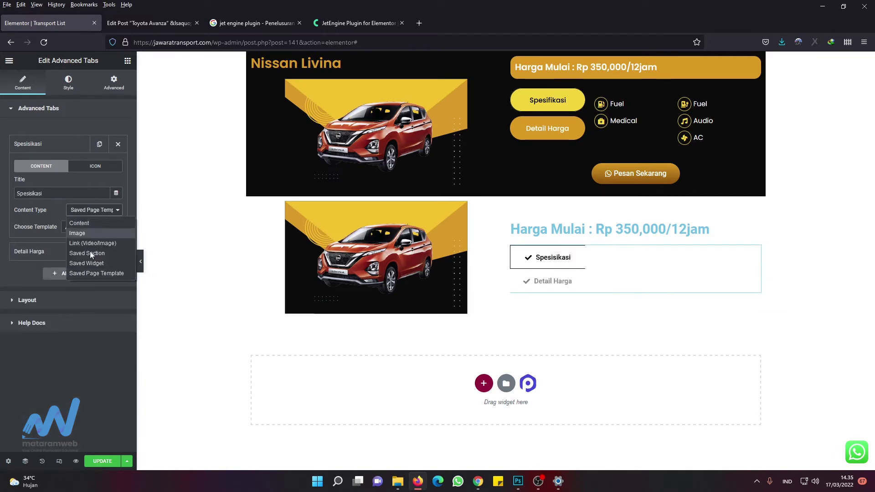
left_click(93, 236)
left_click(91, 229)
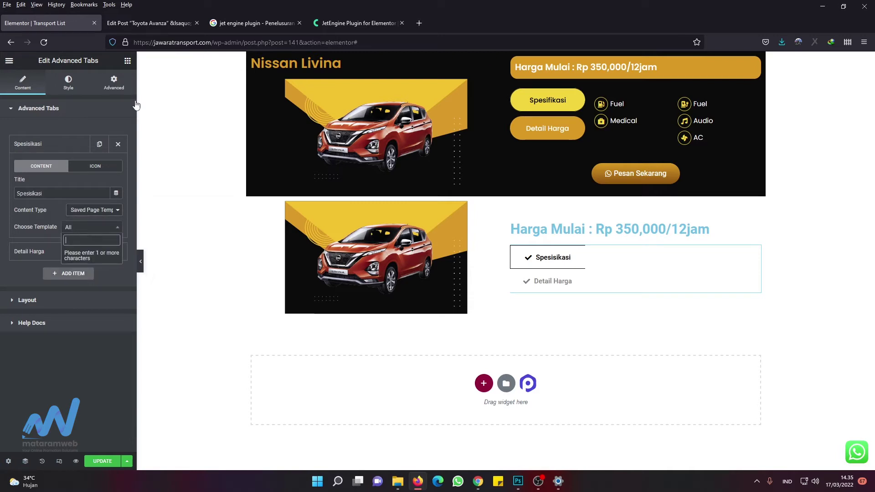
Step: Go to the site's saved templates in the WordPress admin and open the Spesifikasi section for editing with Elementor
left_click(136, 24)
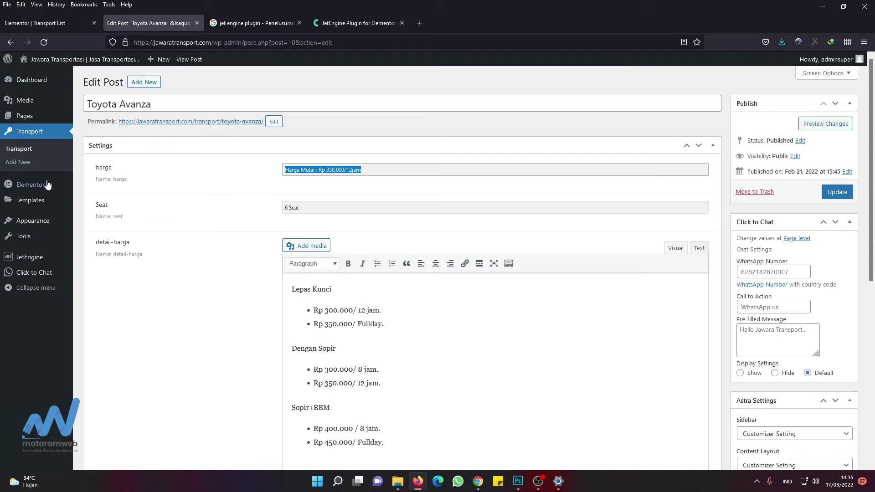
left_click(38, 206)
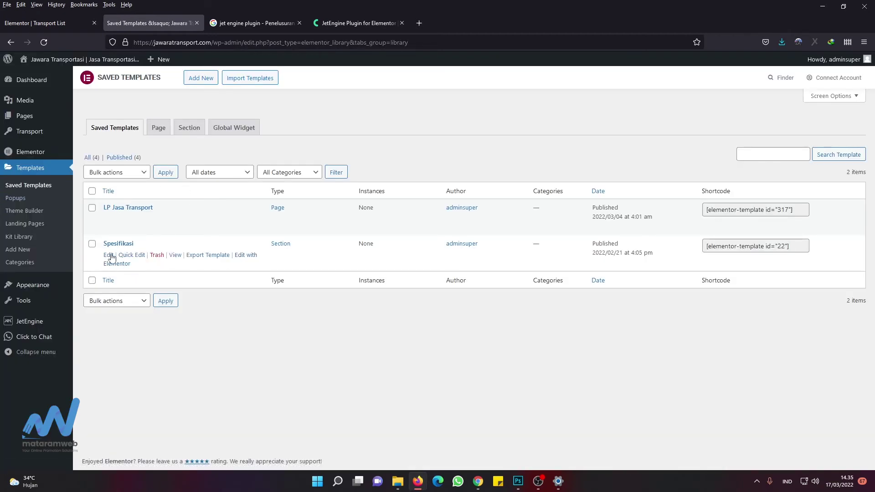
left_click(249, 256)
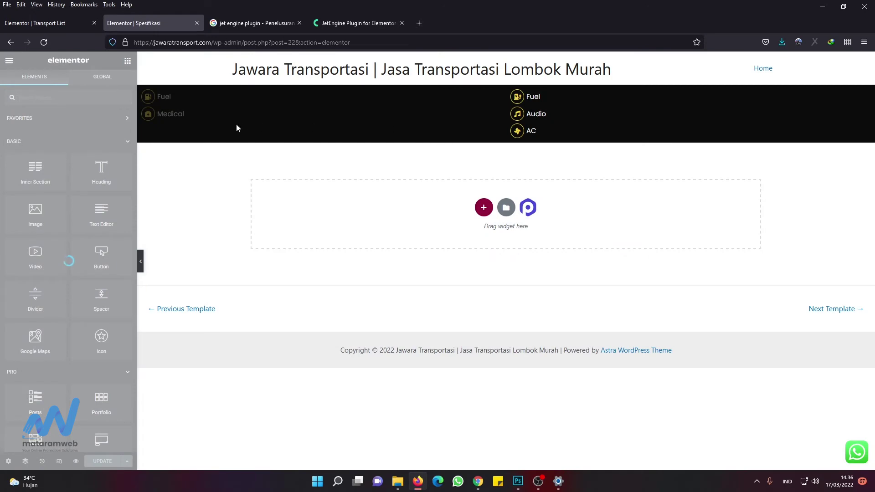
Step: Examine the Icon List holding Fuel and Medical: check the unnamed item's Custom Field source and the Fuel item's settings
left_click(185, 117)
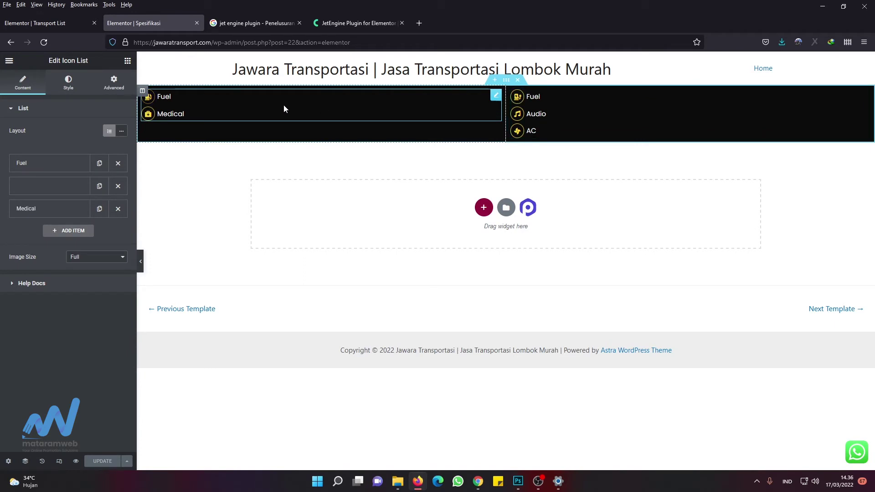
left_click(61, 185)
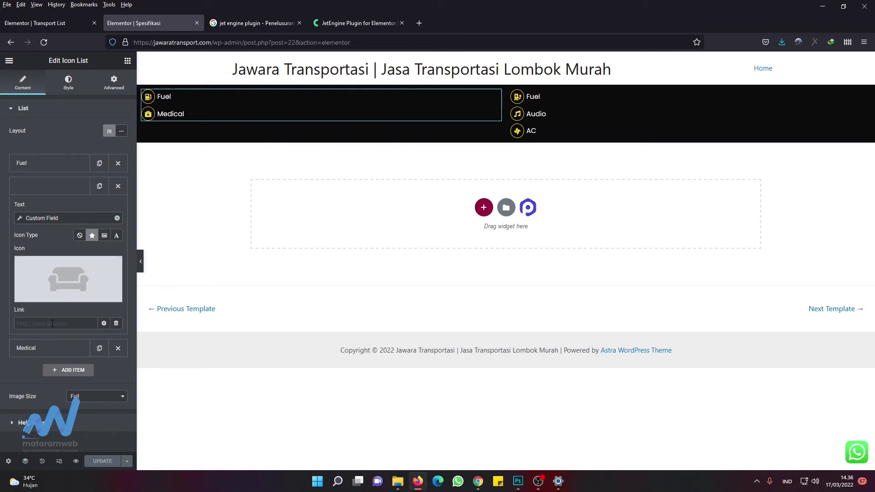
left_click(62, 217)
left_click(88, 258)
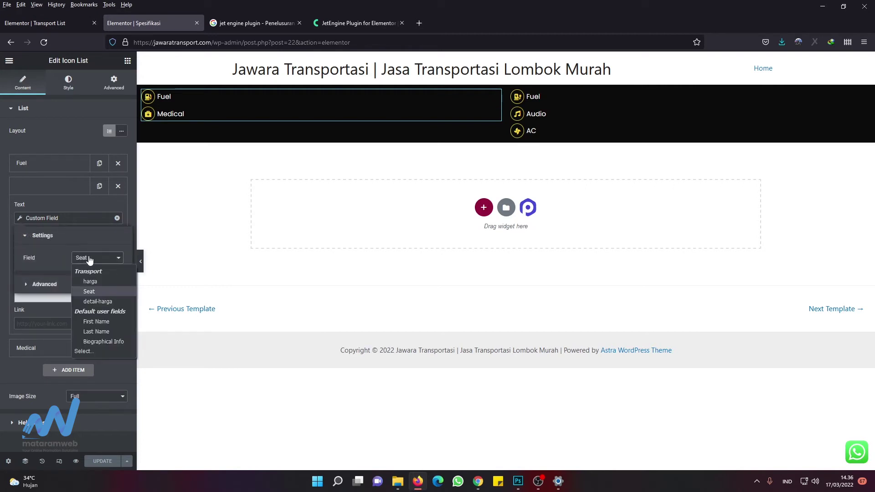
left_click(0, 243)
left_click(1, 243)
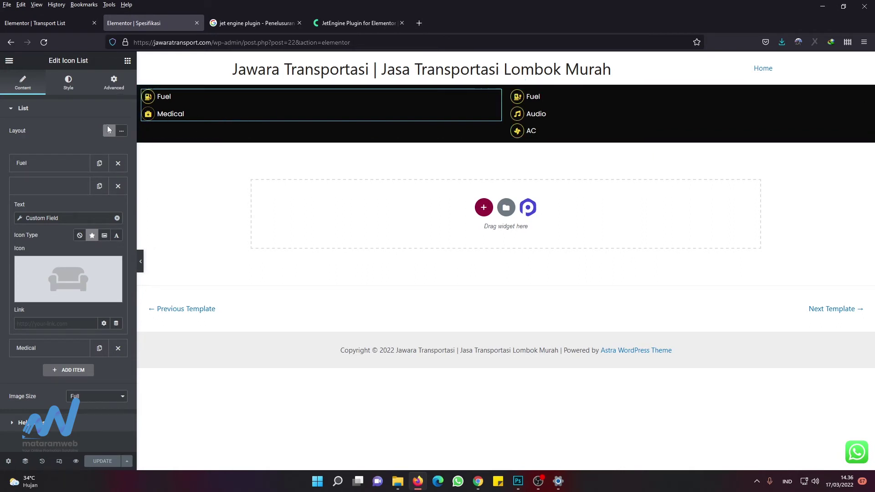
left_click(25, 165)
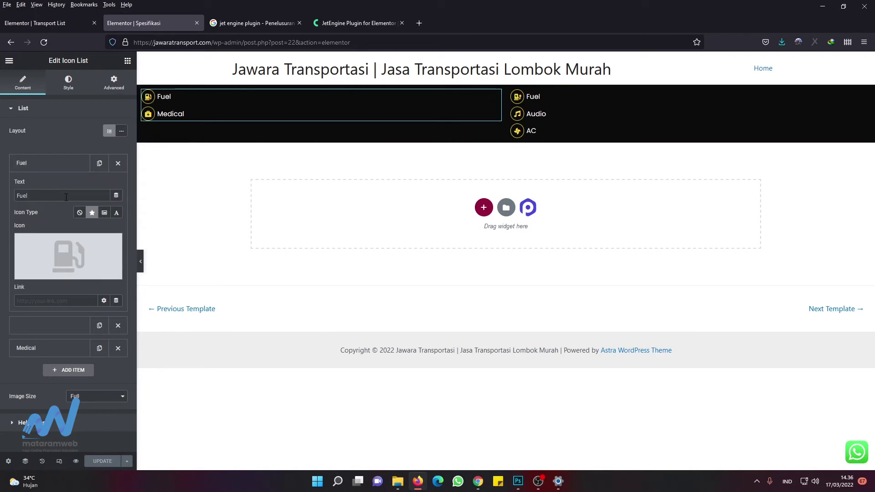
Step: Preview the Spesifikasi template, go to the site's homepage, and examine the specification icons on the car cards
left_click_drag(66, 196, 1, 196)
left_click(49, 194)
left_click(50, 23)
left_click(169, 21)
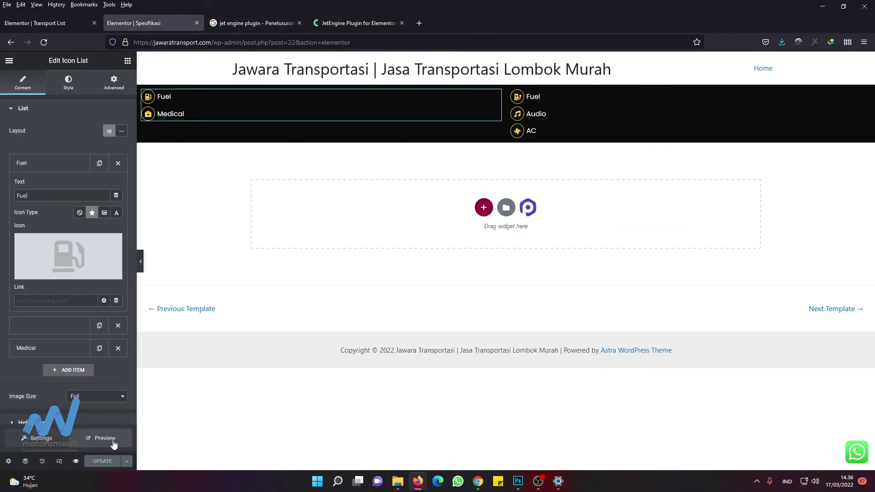
left_click(76, 462)
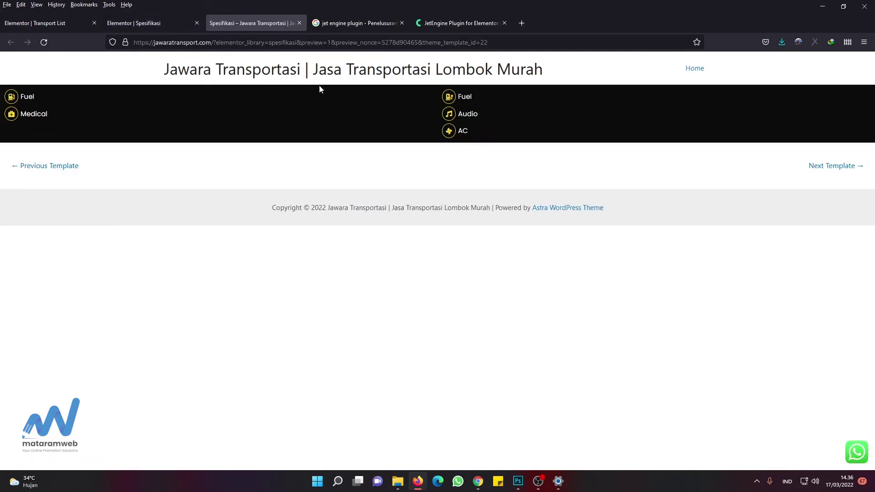
left_click(262, 77)
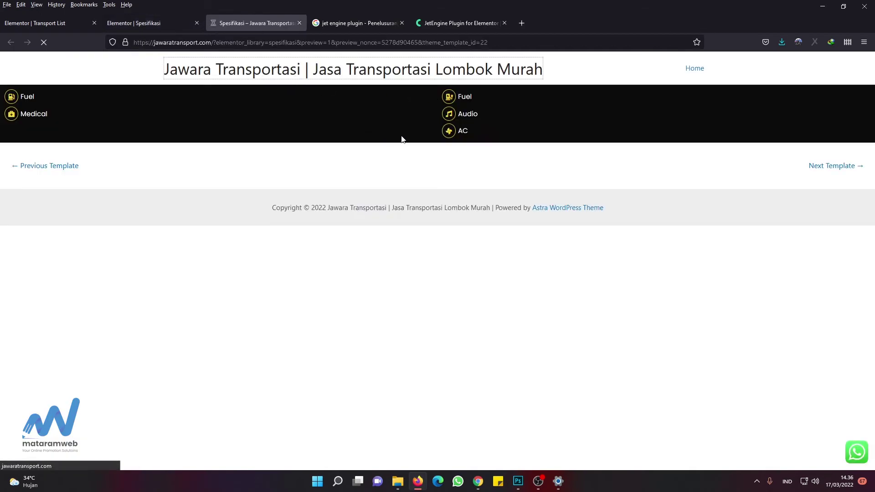
scroll(513, 203, "down", 4)
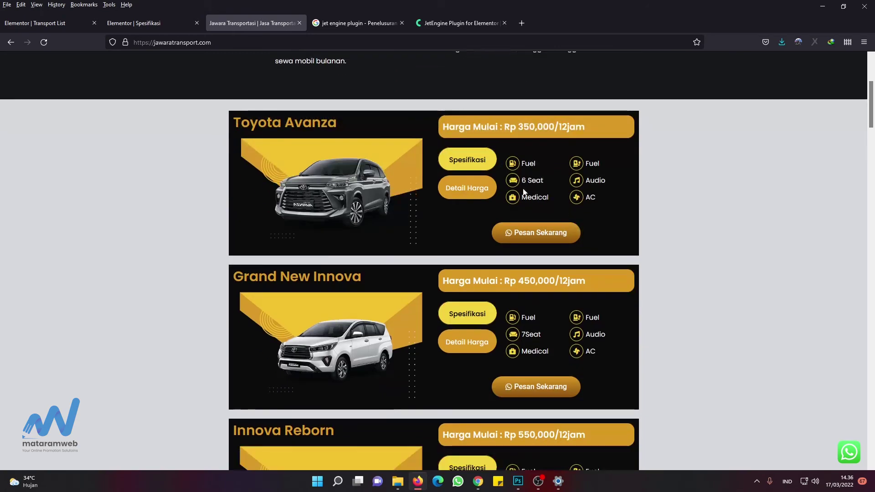
left_click_drag(525, 163, 543, 167)
left_click_drag(526, 198, 599, 181)
scroll(619, 199, "down", 2)
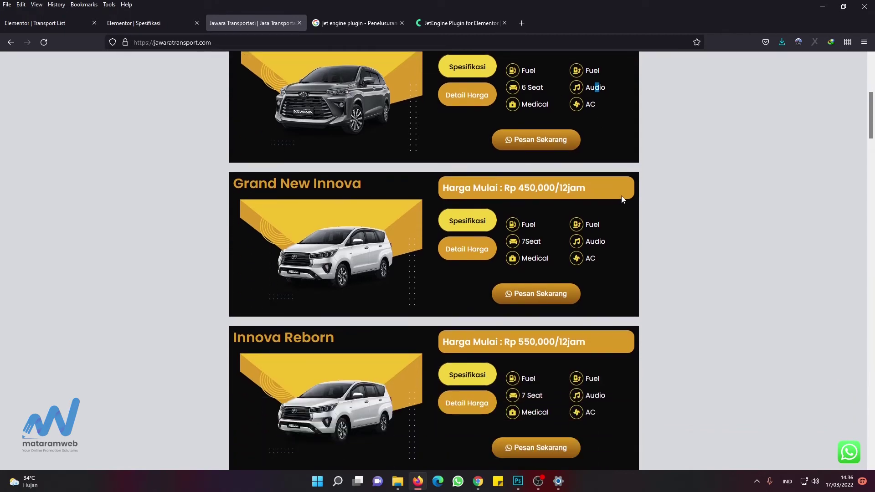
Step: Check which Custom Field feeds the unnamed item's text in the Spesifikasi template's icon list and view the available fields
left_click(128, 23)
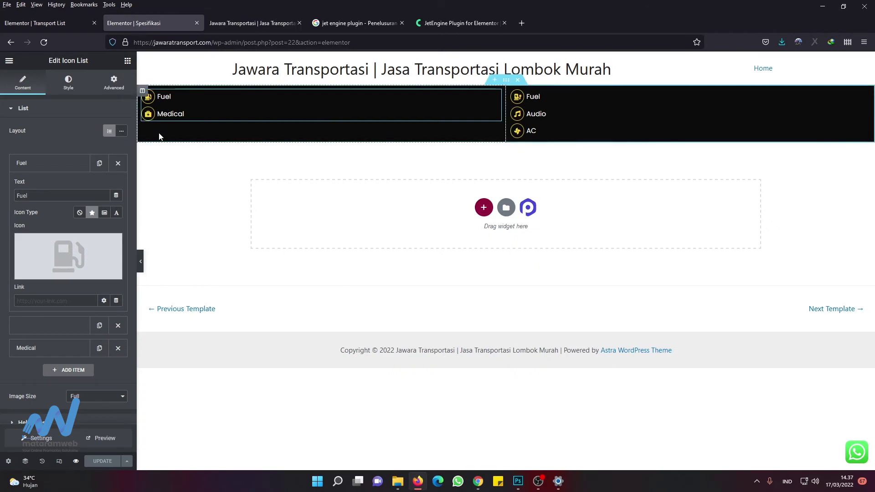
left_click(62, 165)
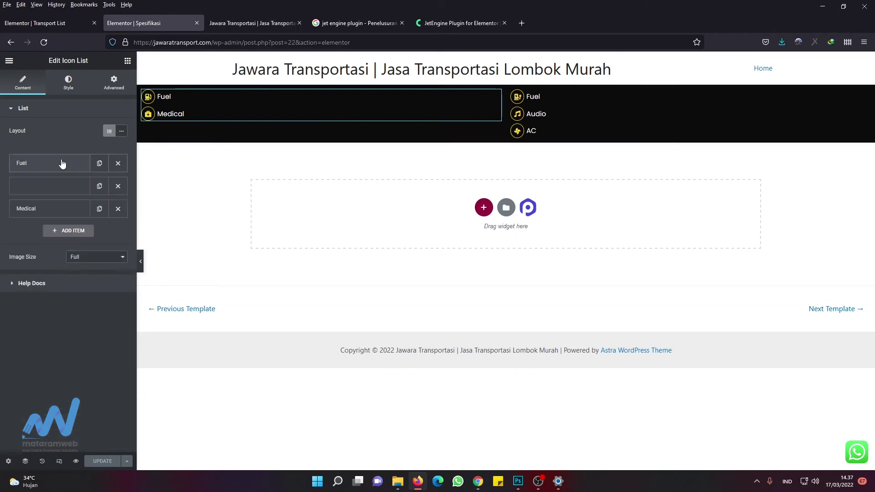
left_click(57, 195)
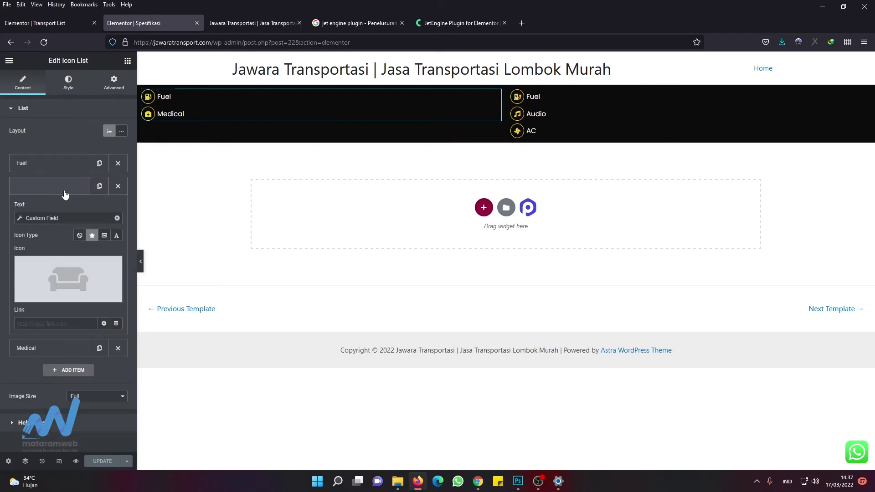
left_click(69, 218)
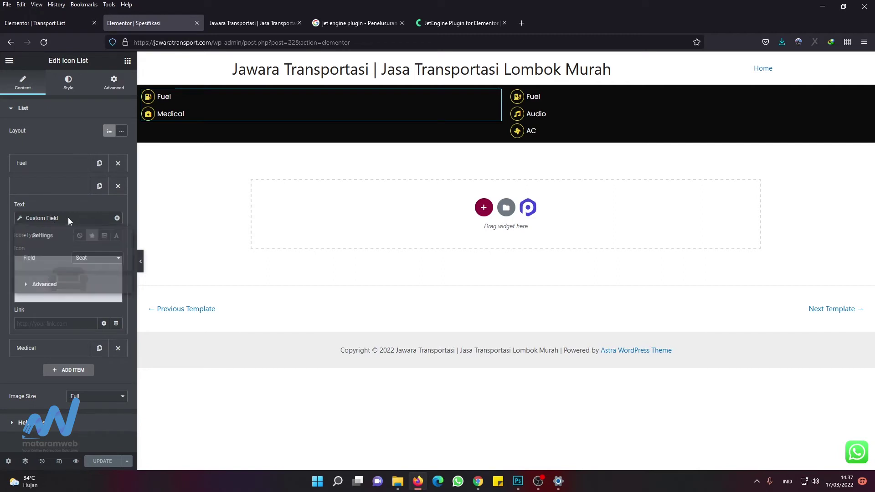
left_click(93, 258)
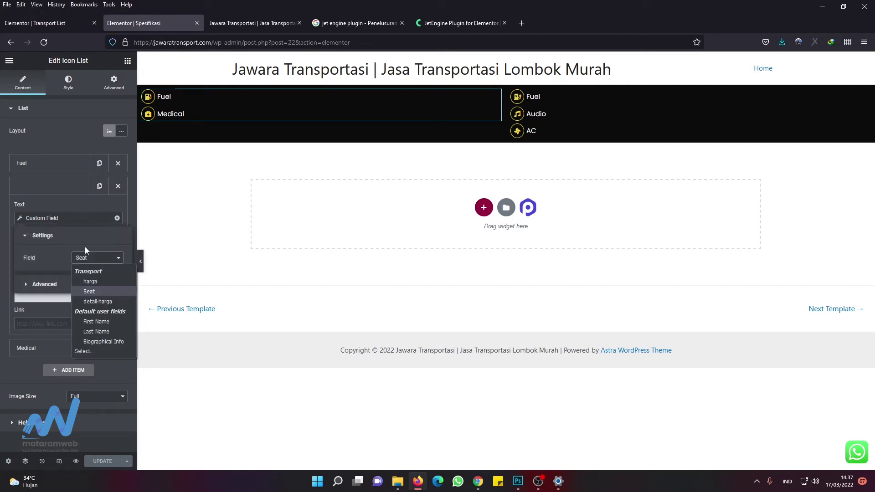
left_click(68, 219)
left_click(68, 220)
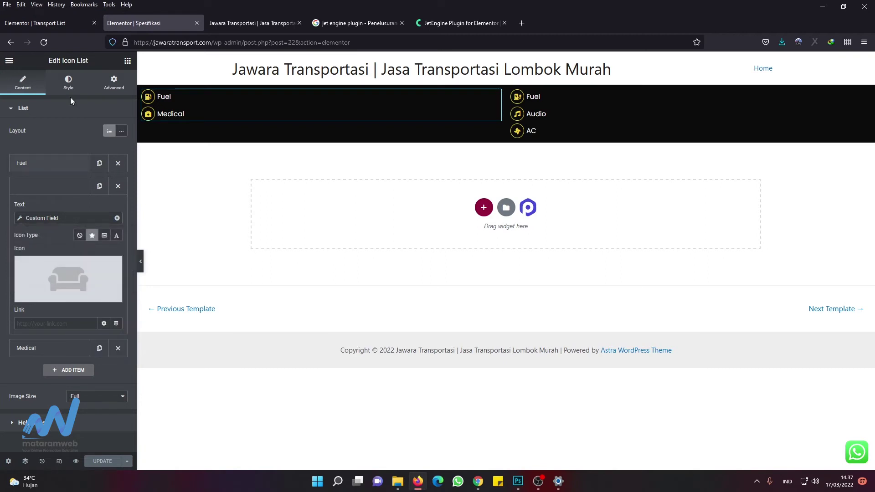
Step: Exit the Elementor editor of the Spesifikasi template to its WordPress edit page and check the template's title
left_click(47, 23)
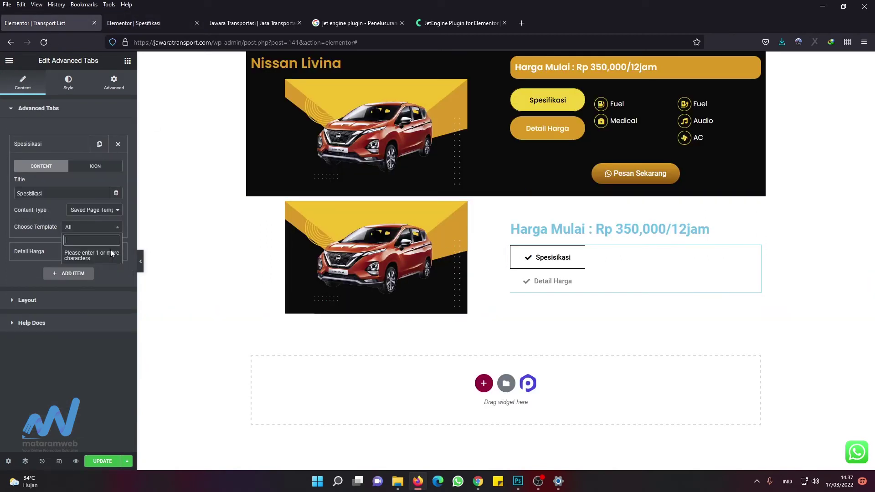
left_click(150, 21)
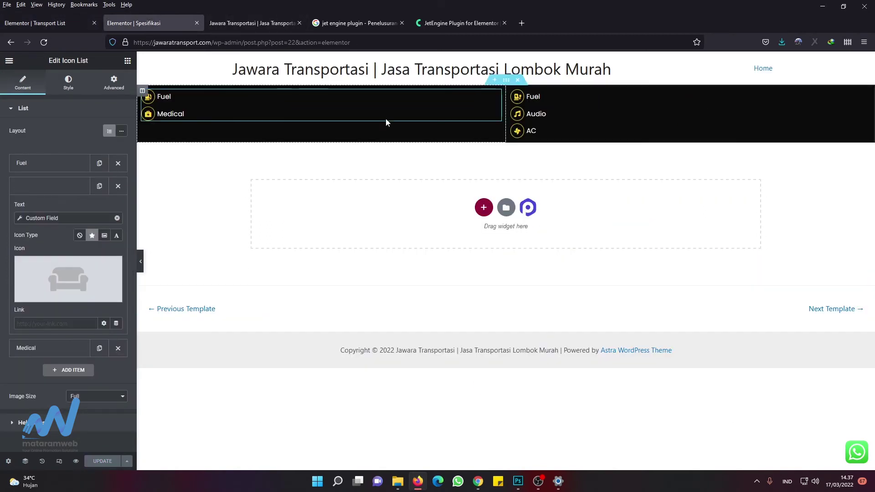
left_click(9, 61)
left_click(43, 221)
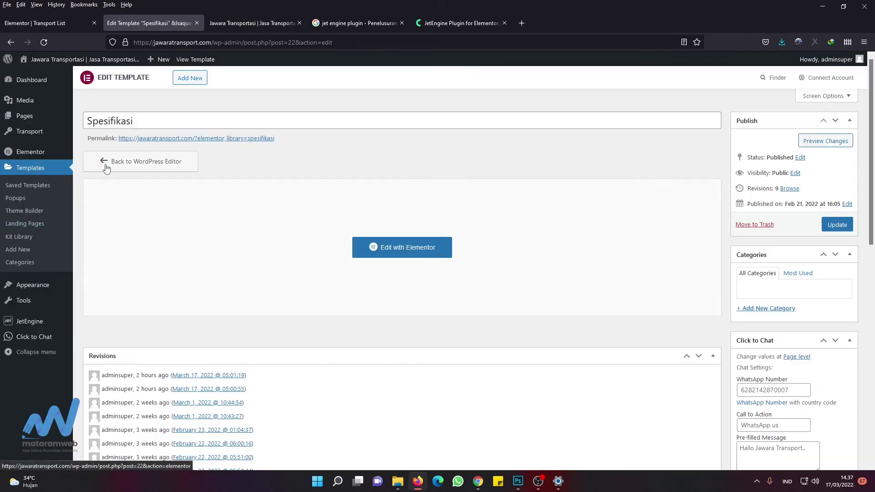
double_click(105, 121)
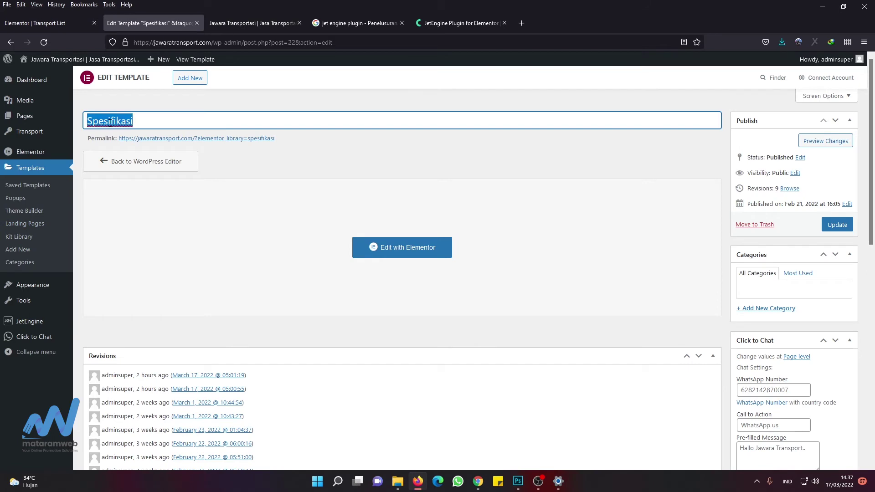
Step: Return to the Transport List editor and try to find the Spesifikasi template among the saved page templates with "spesi"
left_click(56, 22)
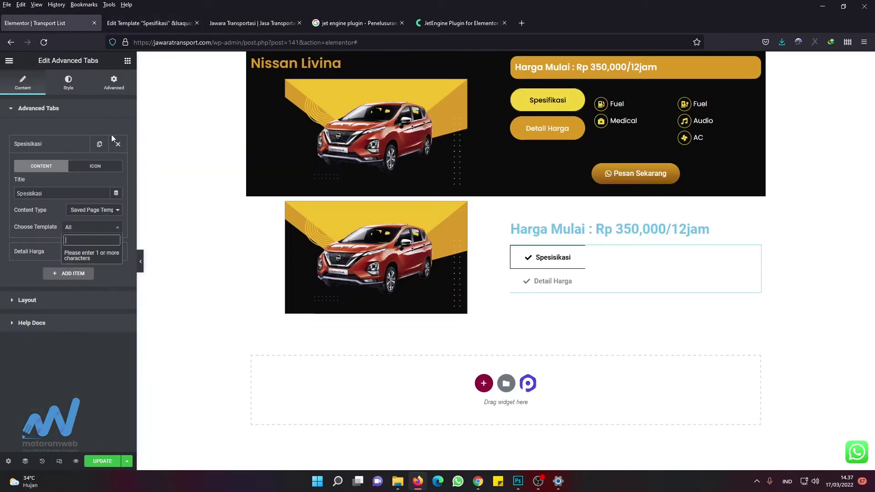
left_click(2, 230)
left_click(87, 229)
type("sp")
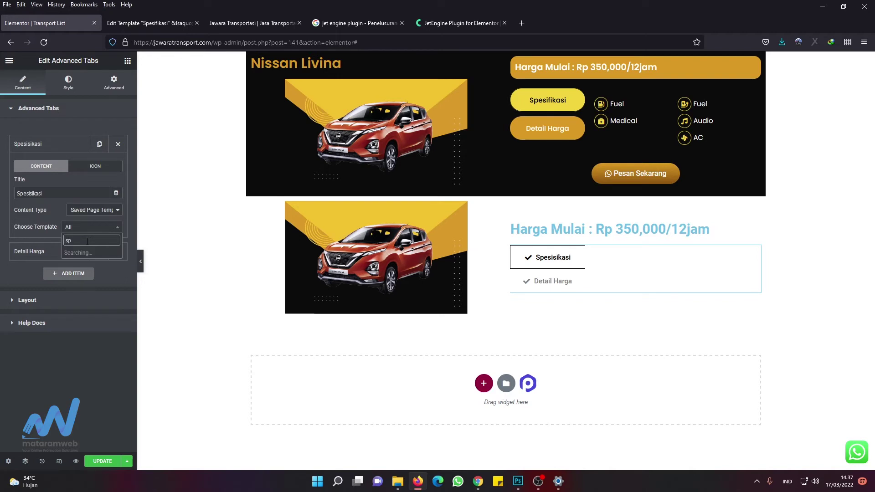
type("e")
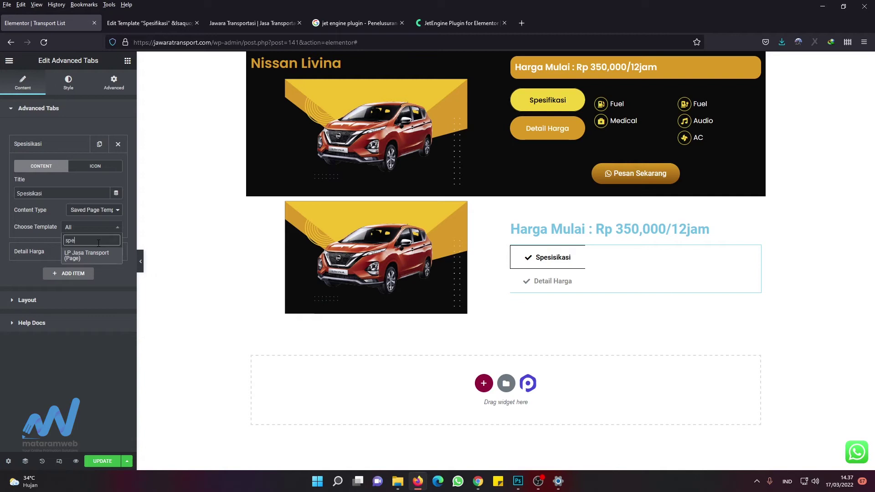
type("si")
Step: Change the Spesisikasi tab's content type to Saved Section and search its section chooser for "s"
left_click(99, 212)
left_click(100, 213)
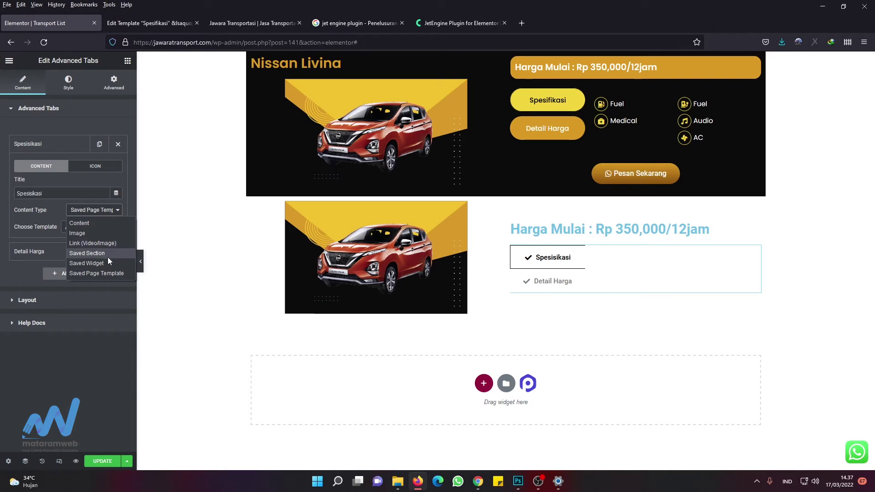
left_click(108, 257)
left_click(95, 228)
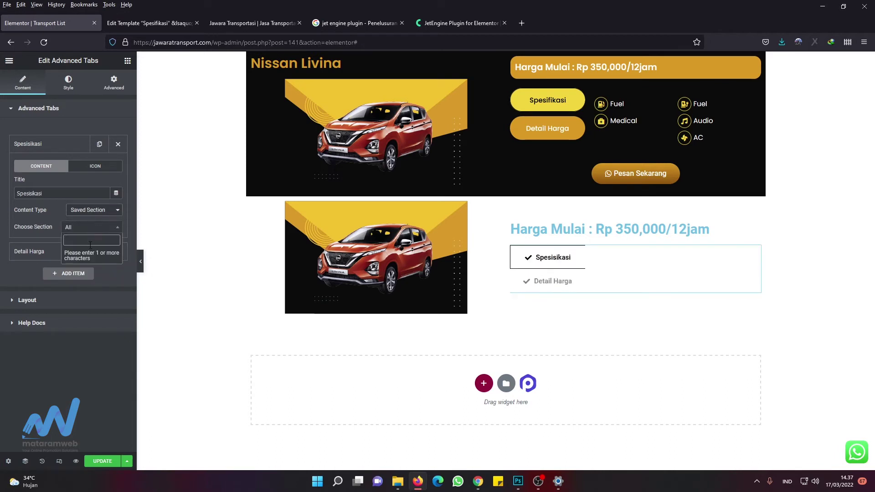
type("s")
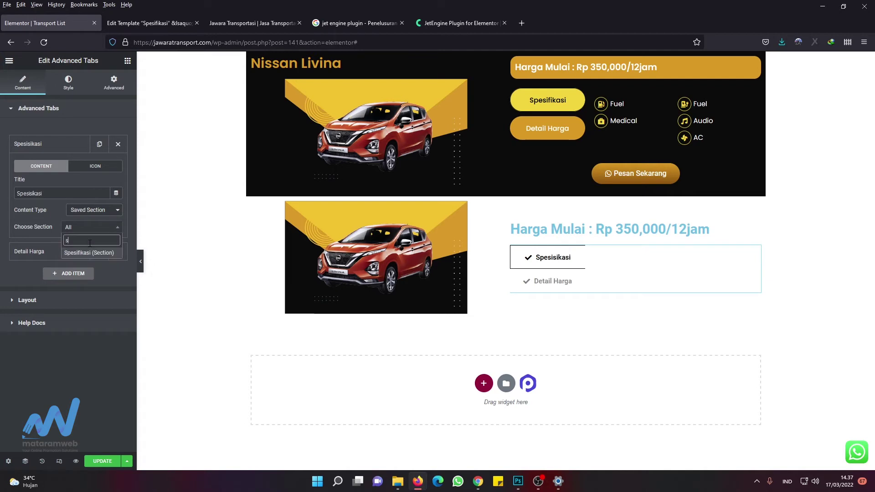
Step: Check the Spesifikasi entry's type in the saved templates list, and assign the Spesifikasi section to the Spesisikasi tab
left_click(146, 23)
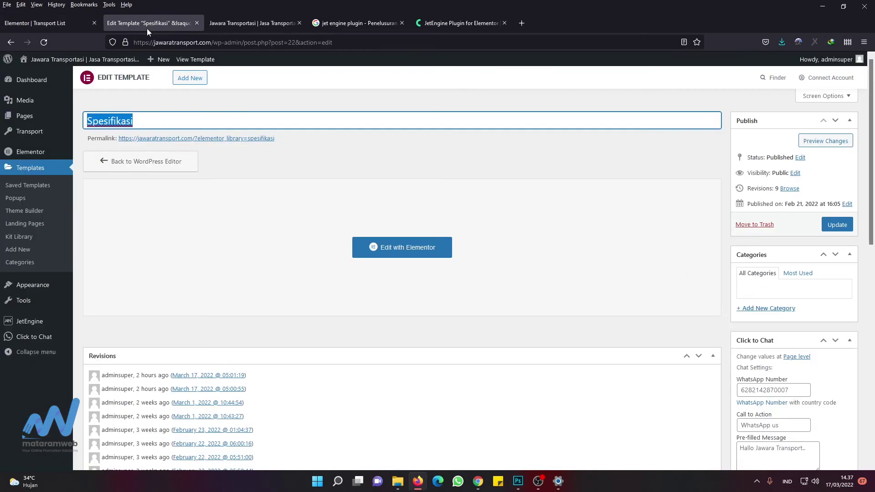
left_click(25, 187)
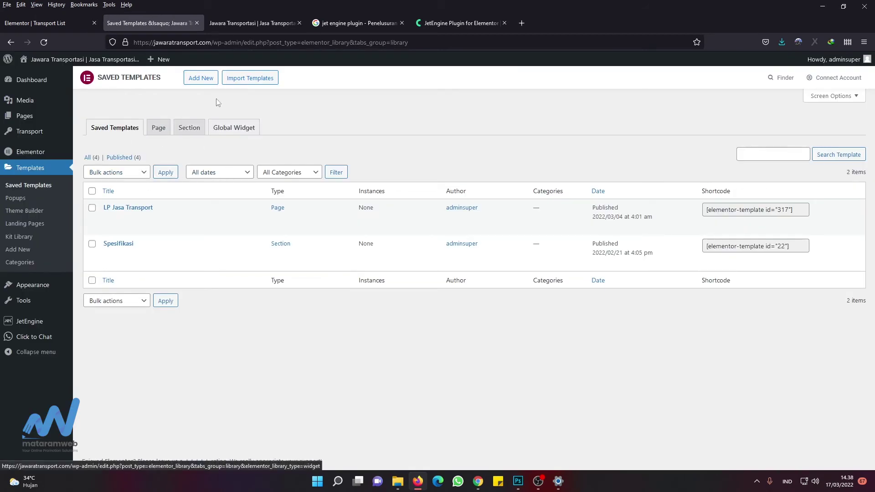
mouse_move(121, 256)
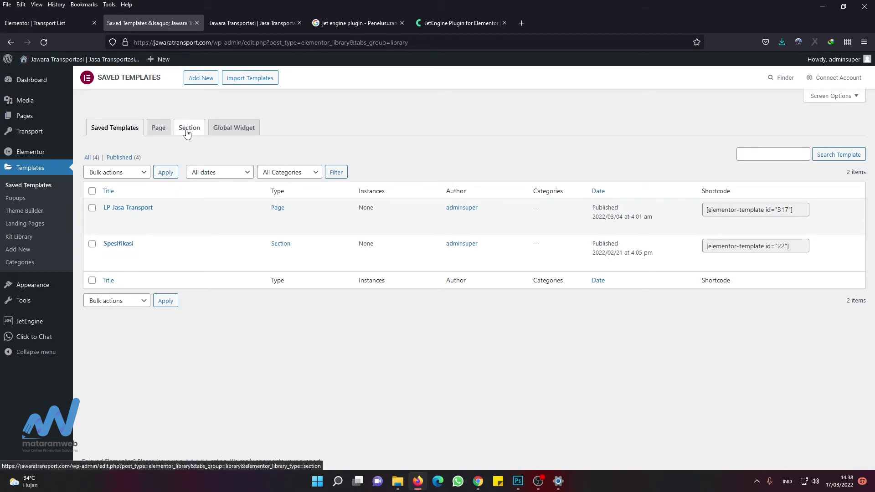
left_click(54, 25)
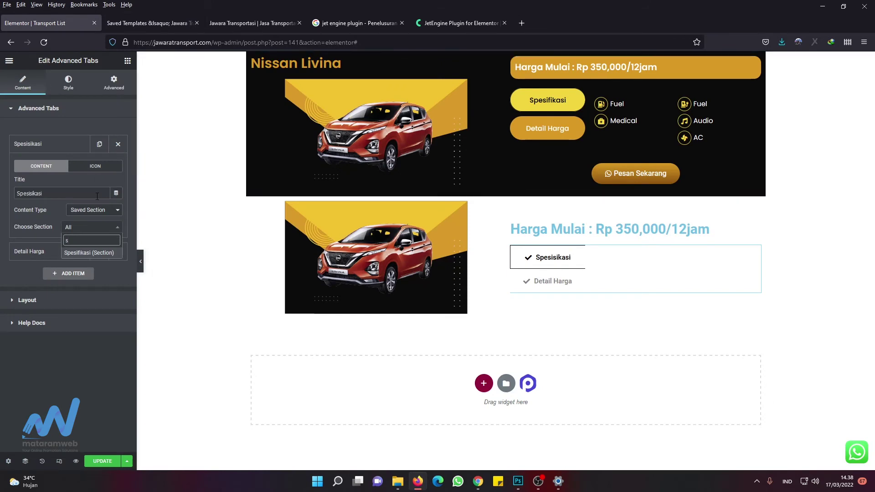
left_click(89, 253)
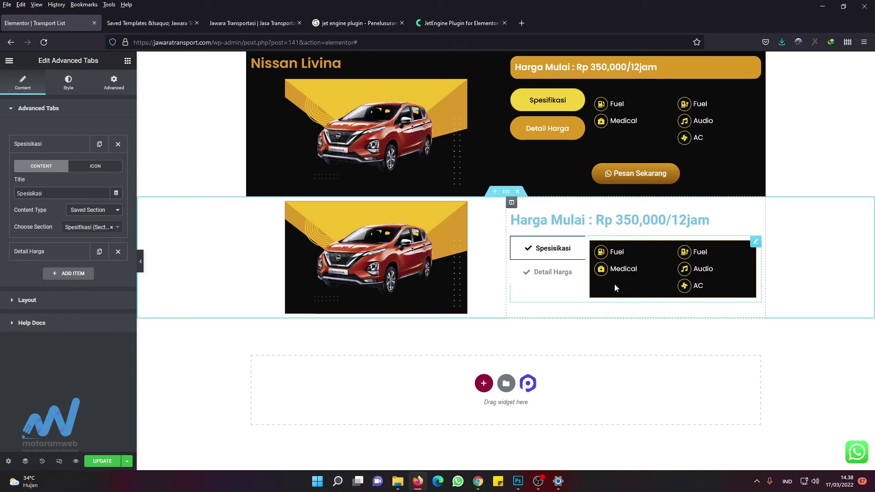
Step: Look through the car cards on the live homepage and examine the specifications on the Nissan Livina card
left_click(252, 23)
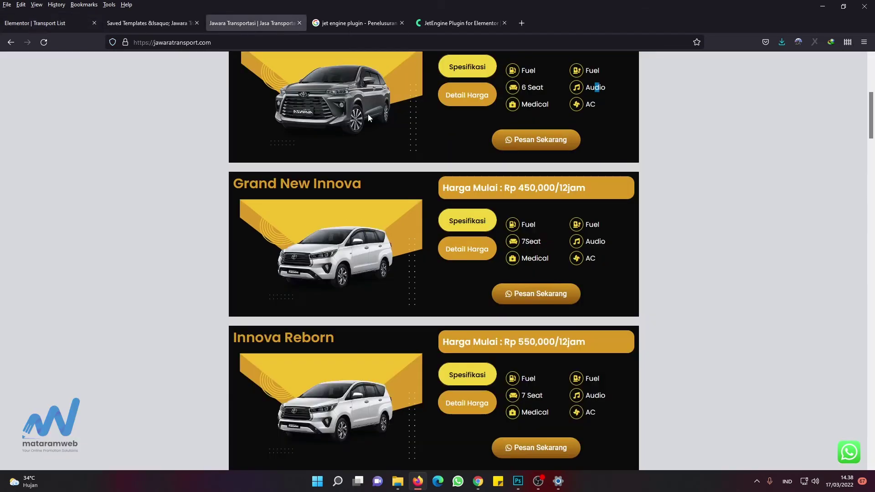
scroll(368, 114, "up", 6)
scroll(597, 366, "down", 20)
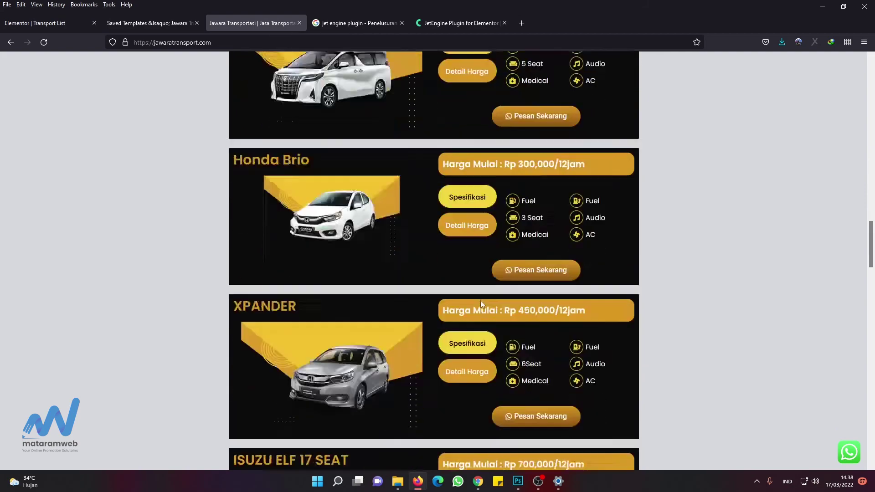
scroll(473, 326, "down", 10)
scroll(474, 324, "up", 5)
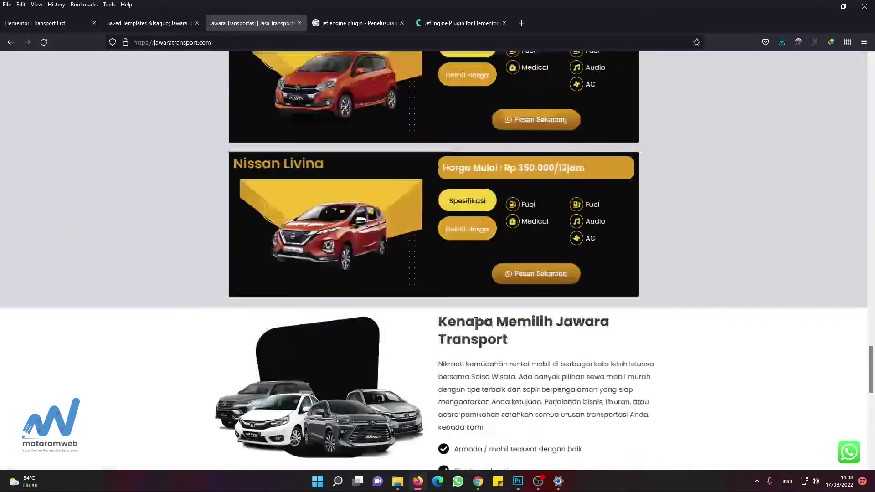
double_click(526, 265)
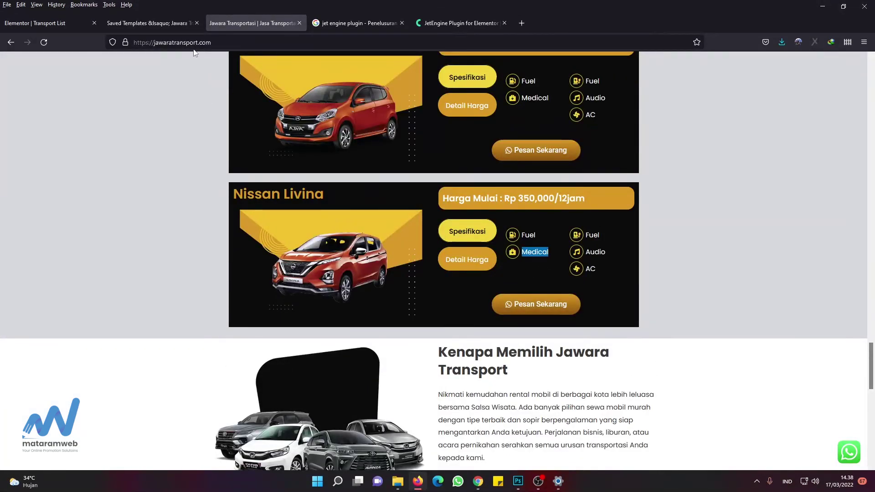
Step: Go to the Transport posts in the WordPress admin and open the Nissan Livina post for editing
left_click(167, 24)
left_click(243, 22)
left_click(157, 23)
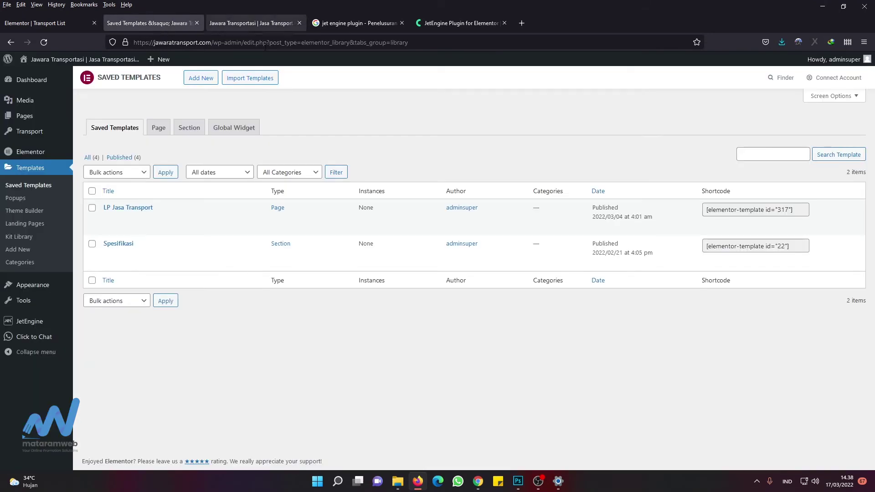
mouse_move(33, 133)
left_click(92, 133)
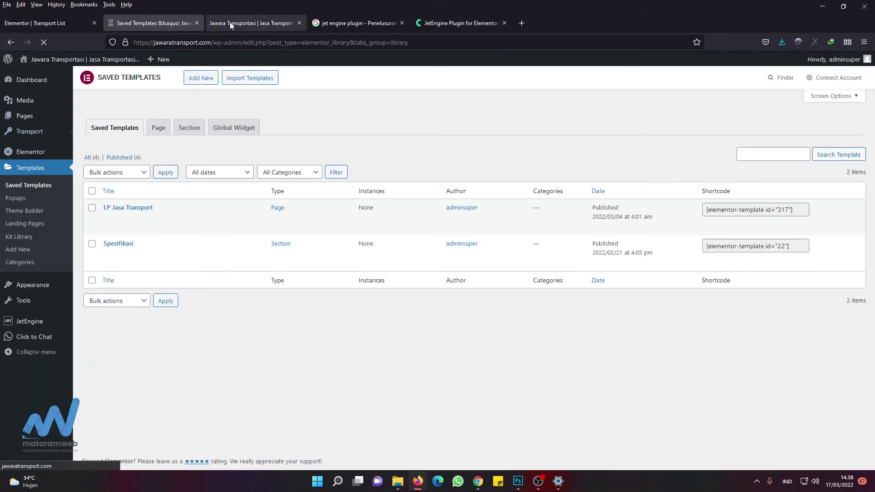
left_click(253, 23)
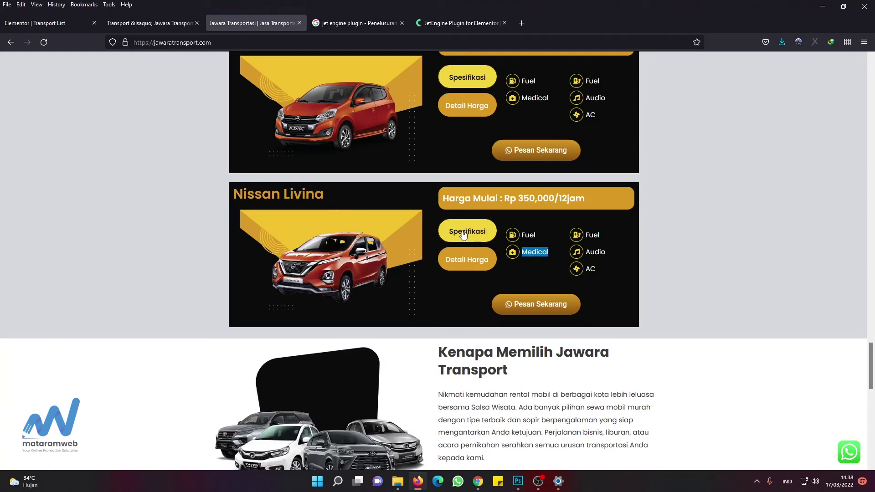
left_click(139, 23)
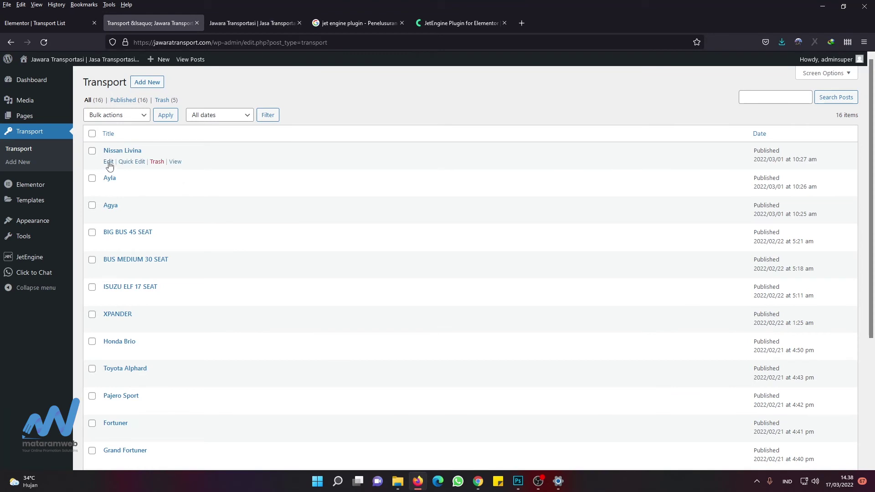
left_click(108, 162)
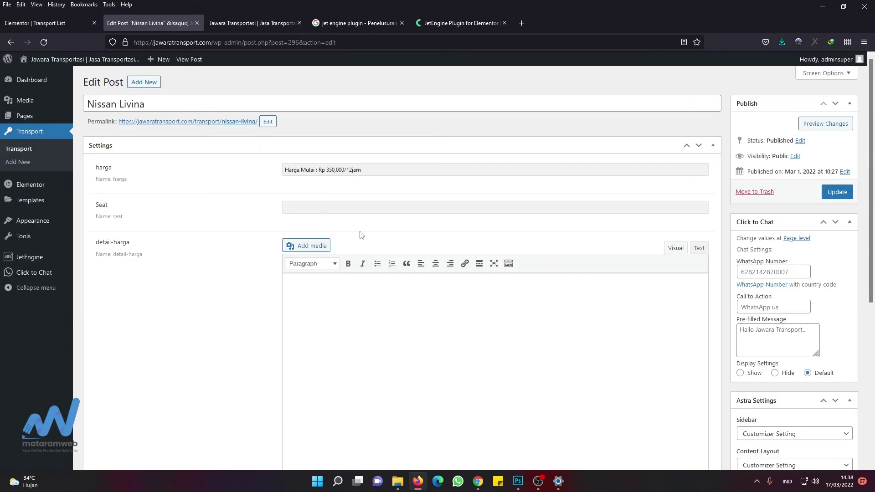
Step: Set the Nissan Livina post's Seat field to 4 Seat and update the post
left_click(312, 206)
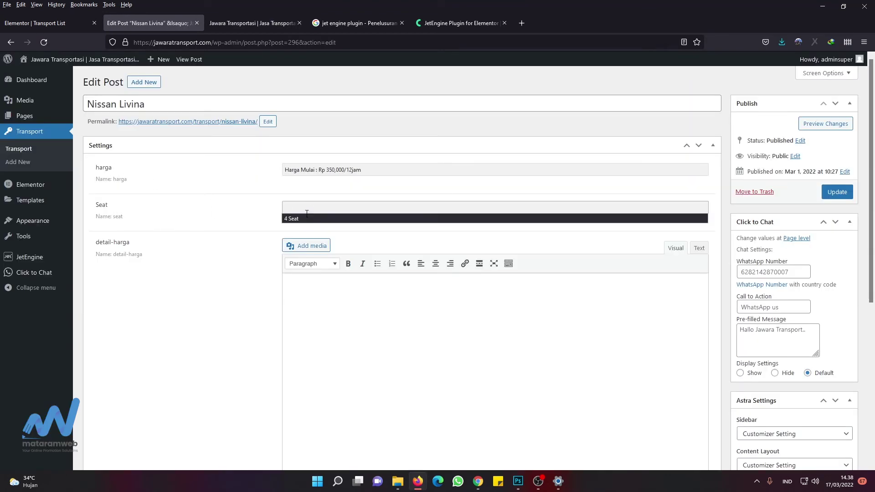
left_click(291, 218)
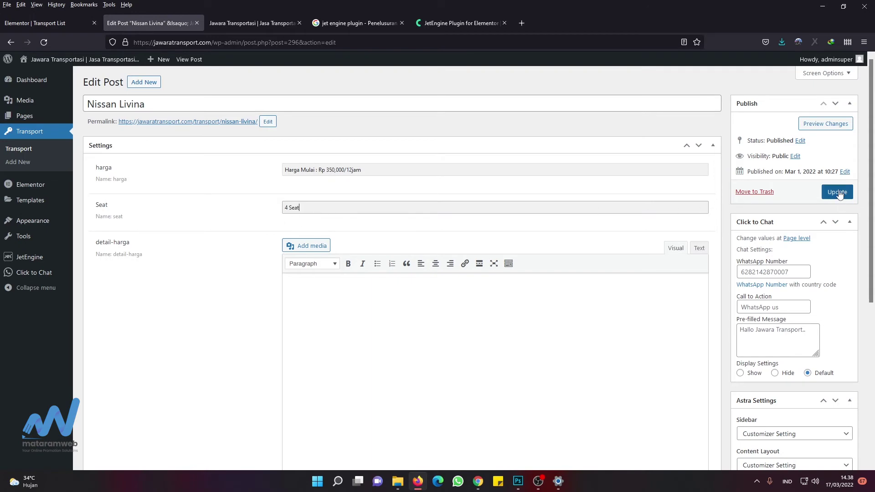
left_click(825, 192)
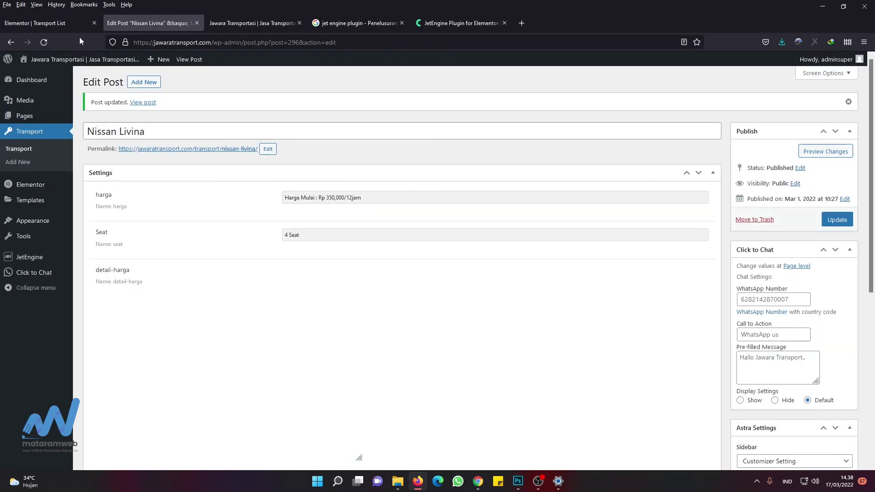
Step: Return to the Transport List template in Elementor, save it and reload the editor
left_click(72, 25)
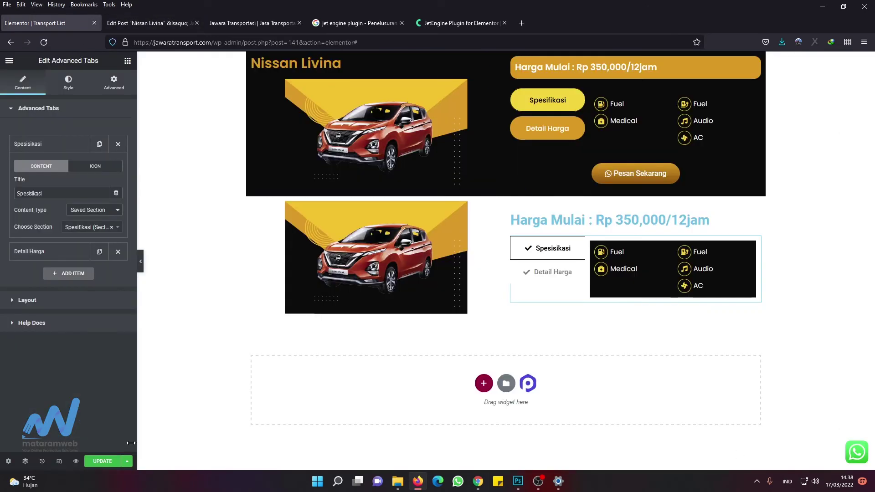
left_click(102, 461)
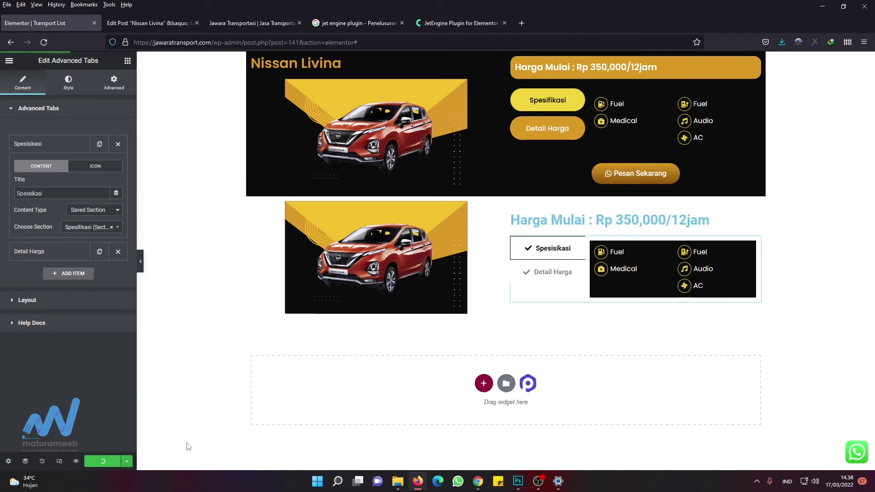
left_click(43, 44)
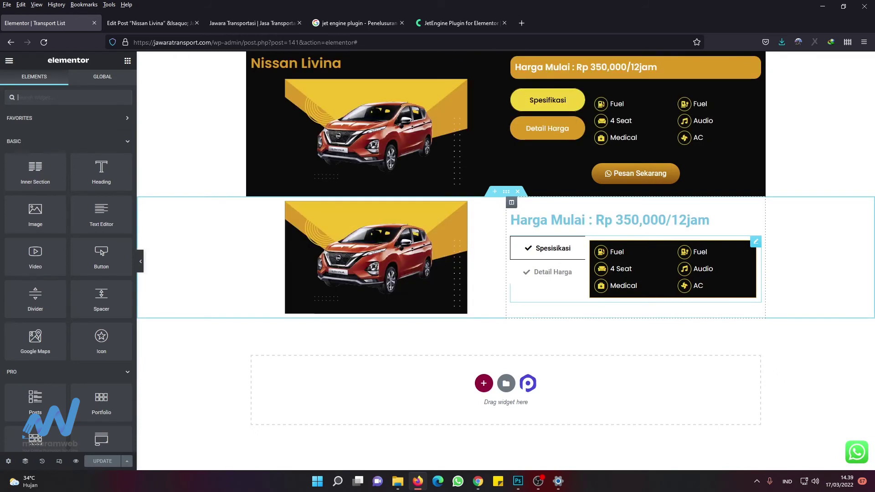
Step: Open the Detail Harga tab item, keep its content type as Content, and delete all its placeholder text
left_click(550, 276)
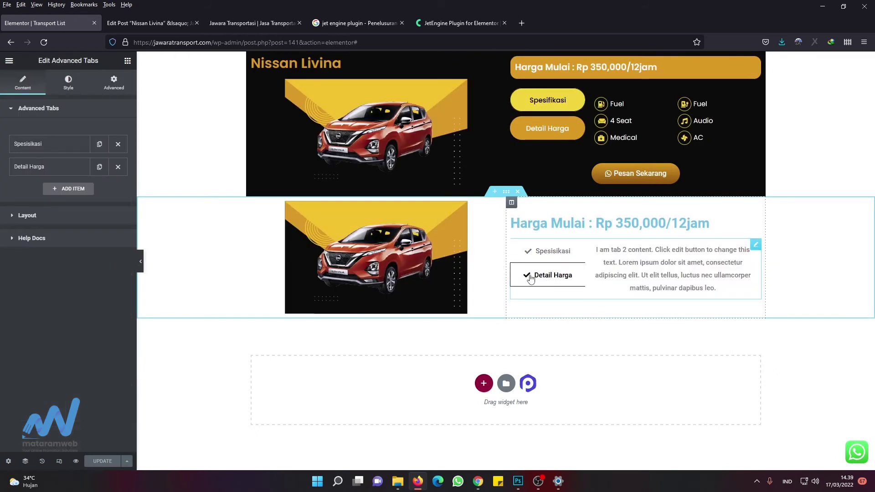
left_click(48, 167)
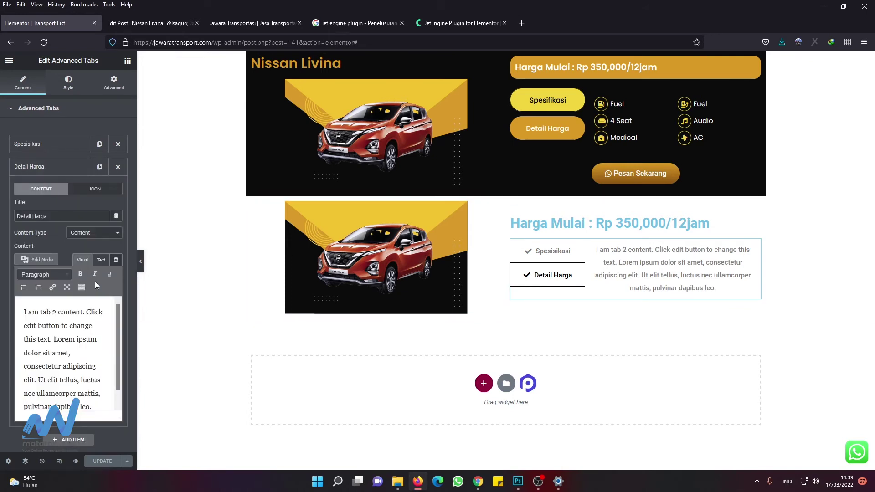
left_click(101, 234)
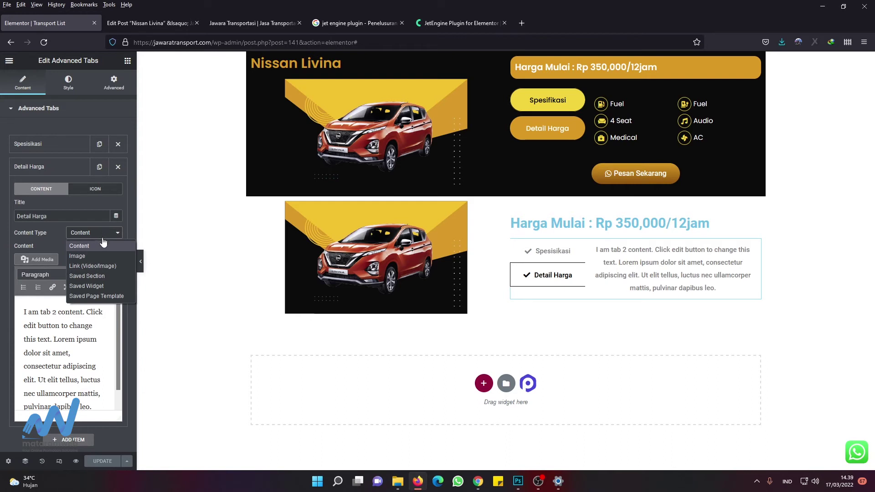
left_click(103, 245)
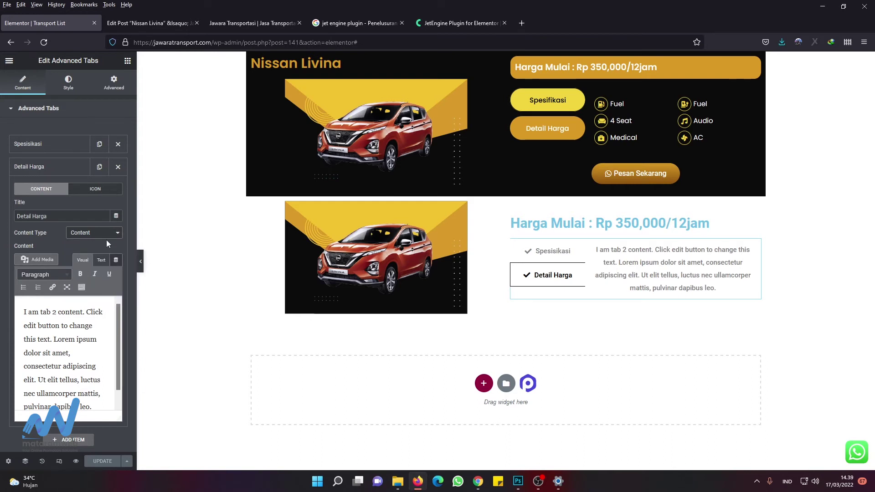
left_click(78, 339)
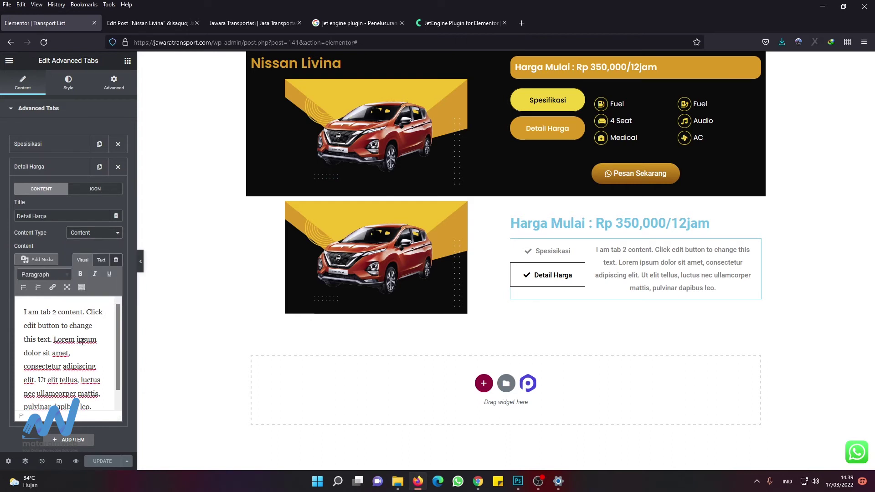
key("ctrl+a")
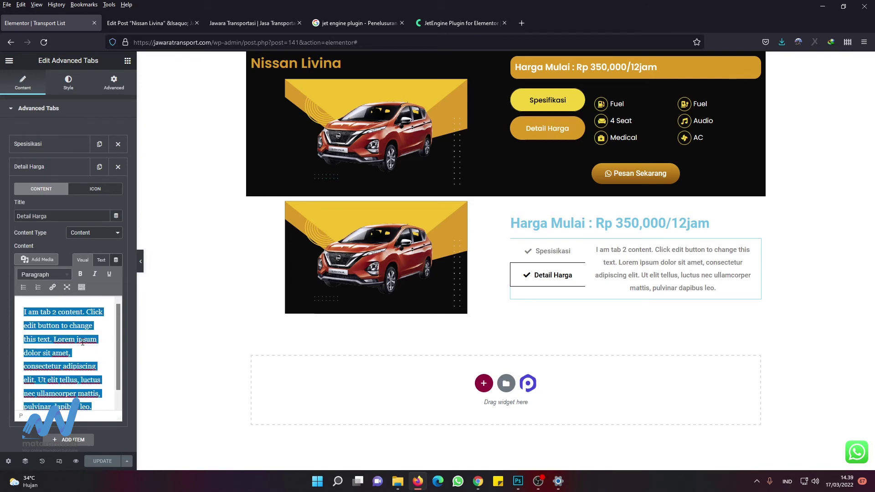
key("BackSpace")
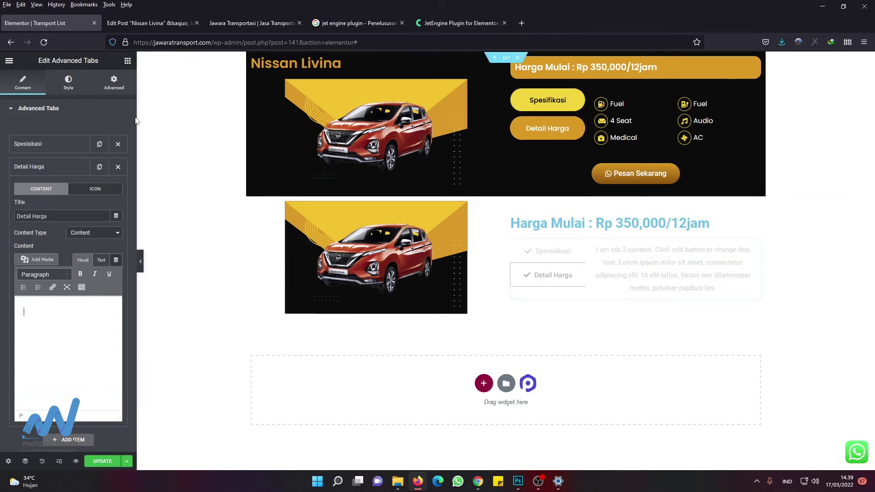
Step: Check the detail-harga field in the Nissan Livina post, and assign JetEngine's Custom Field dynamic tag to the Detail Harga tab's content
left_click(135, 24)
scroll(336, 344, "down", 5)
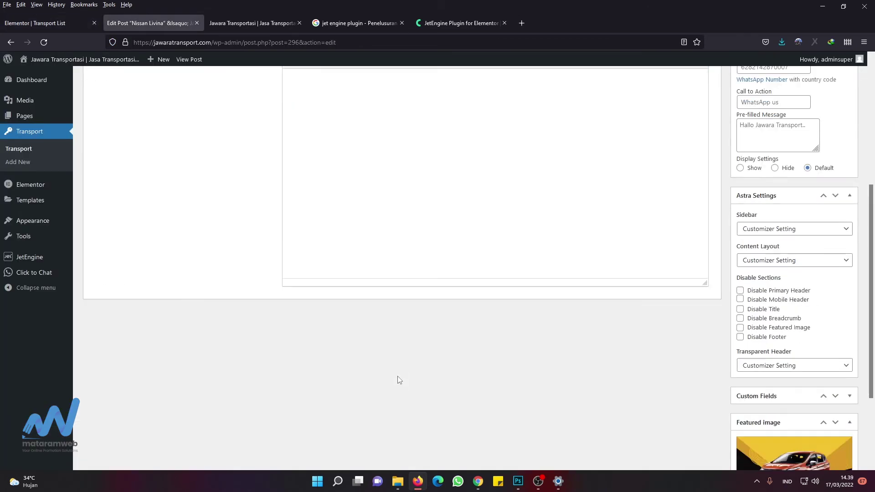
scroll(398, 380, "up", 5)
left_click(53, 23)
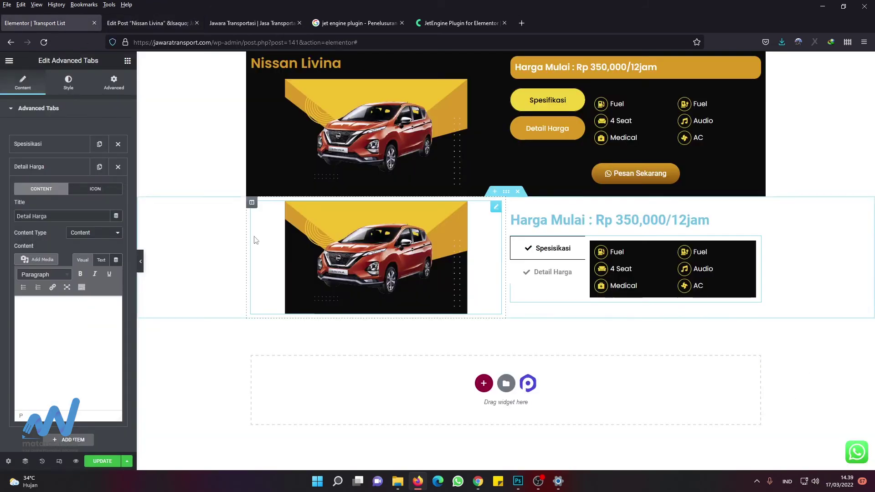
left_click(116, 262)
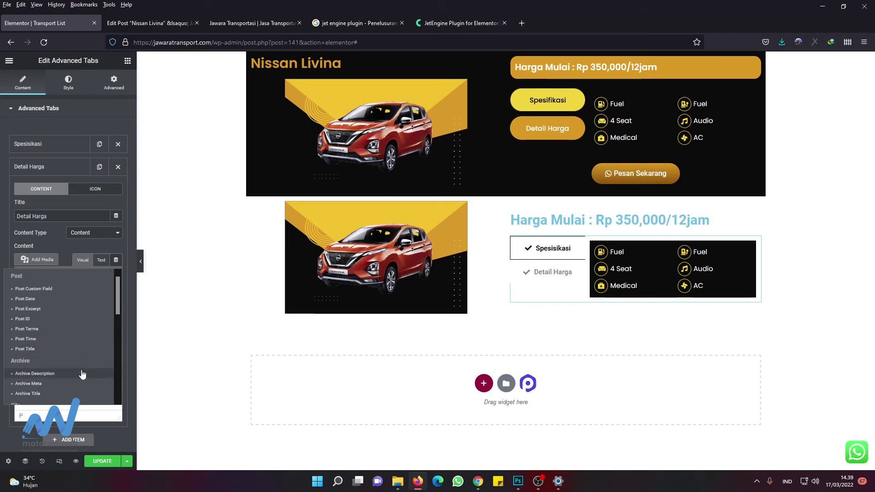
scroll(82, 360, "down", 3)
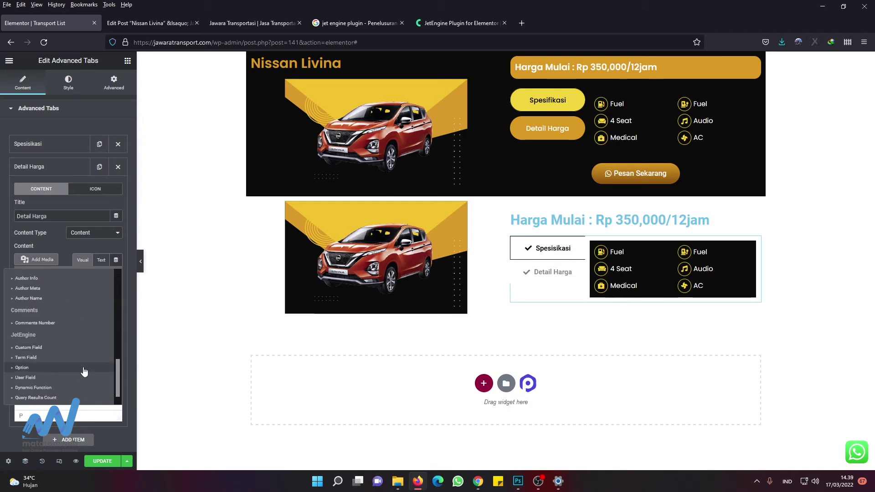
scroll(85, 373, "down", 3)
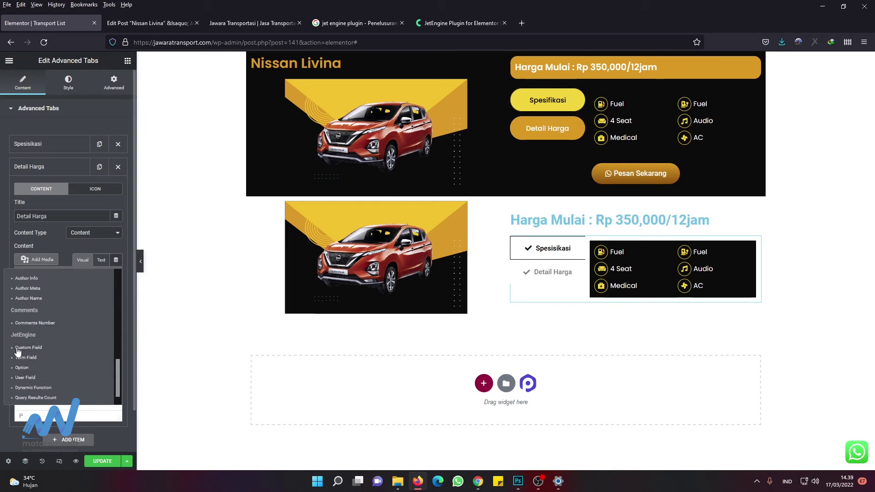
scroll(80, 379, "up", 5)
scroll(83, 364, "down", 5)
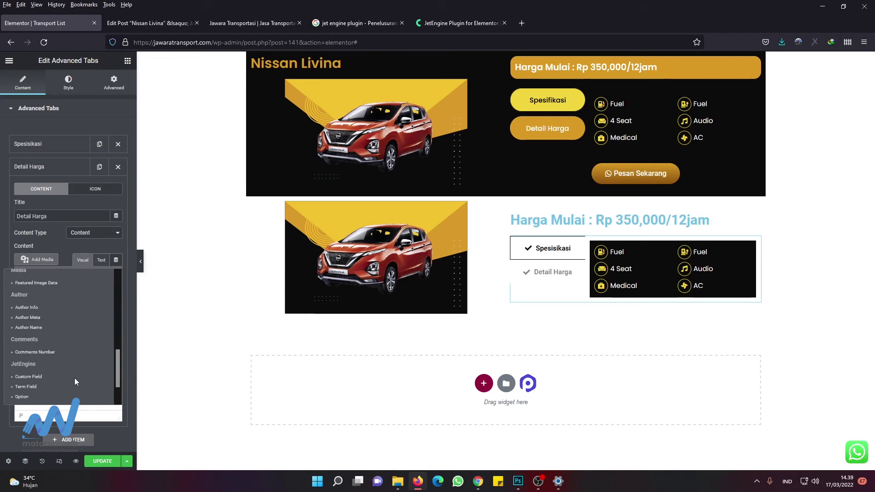
scroll(74, 378, "down", 2)
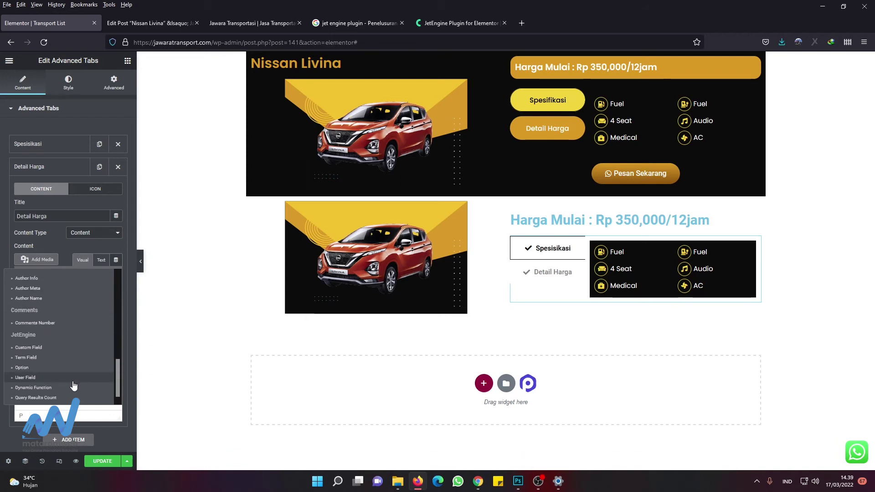
left_click(58, 348)
Step: Set the Detail Harga tab's custom field source to detail-harga and show that tab in the card preview
left_click(90, 301)
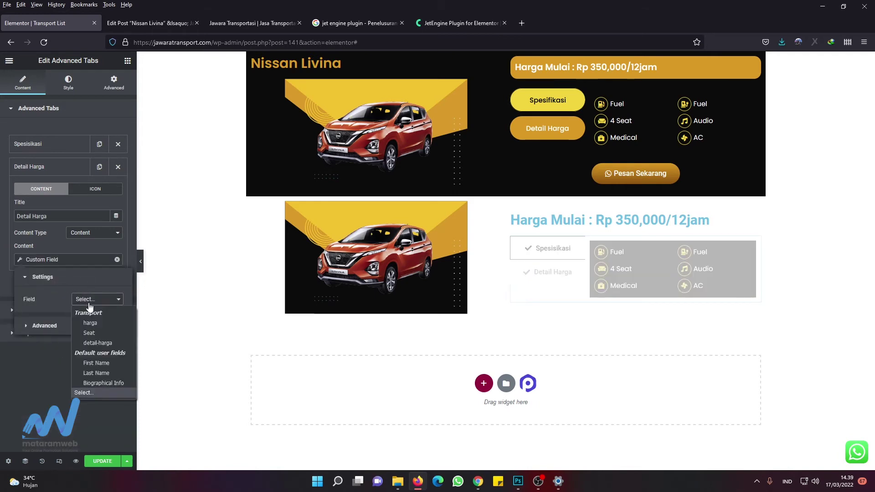
left_click(103, 343)
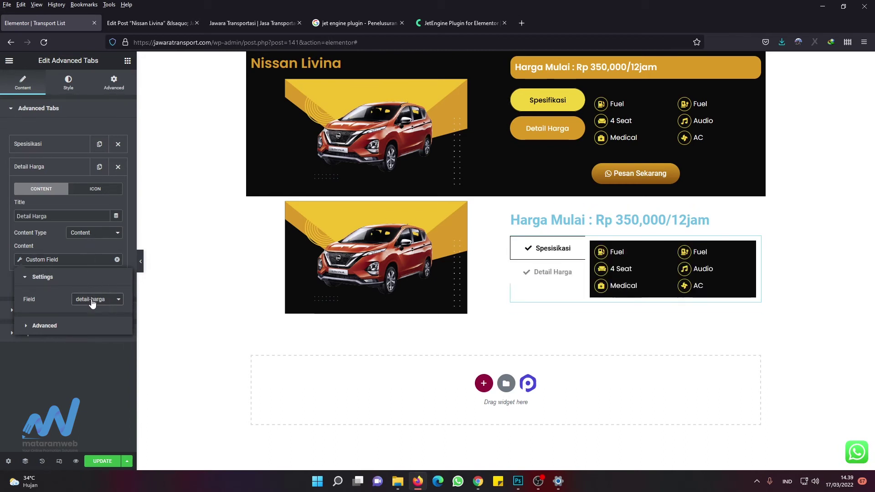
left_click(92, 301)
left_click(95, 347)
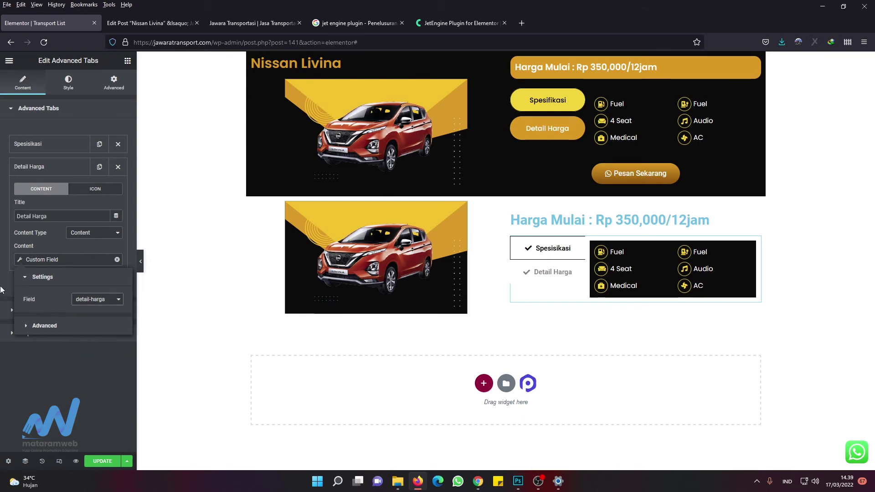
left_click(1, 290)
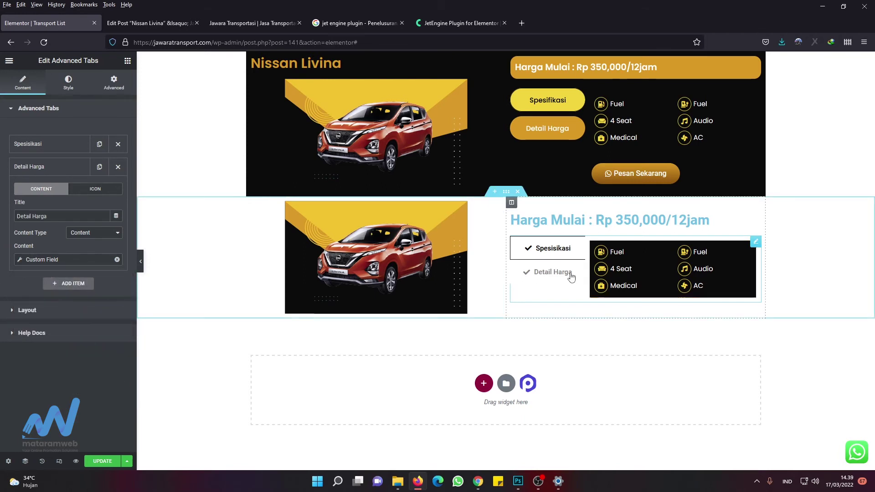
left_click(556, 274)
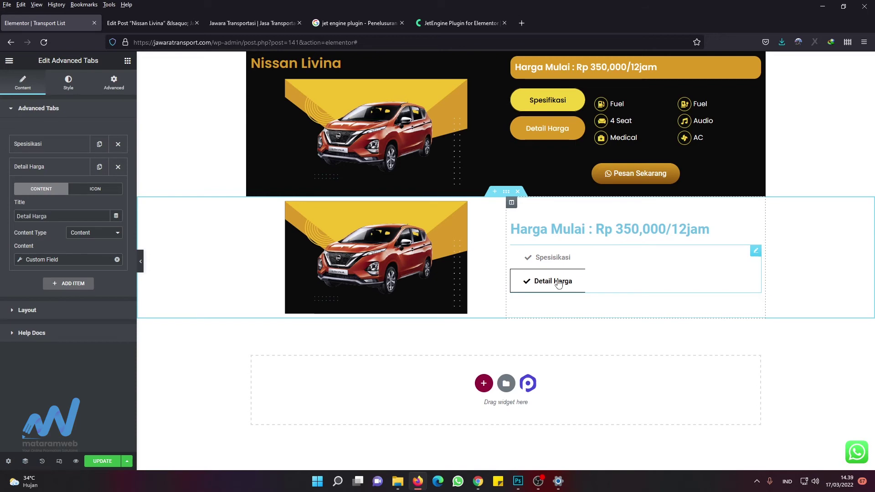
Step: Check Detail Harga on the live homepage's Nissan Livina card, and copy the paragraph beneath the Kenapa Memilih Jawara Transport heading
left_click(259, 24)
left_click(474, 260)
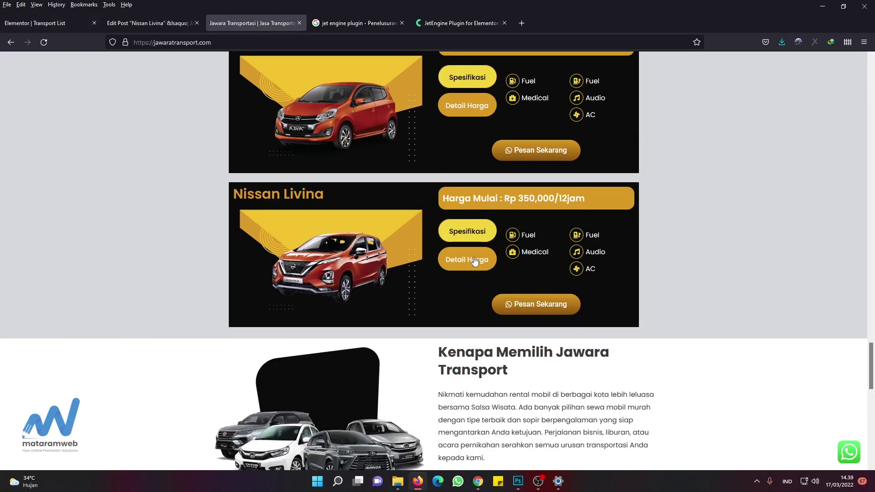
scroll(583, 385, "down", 3)
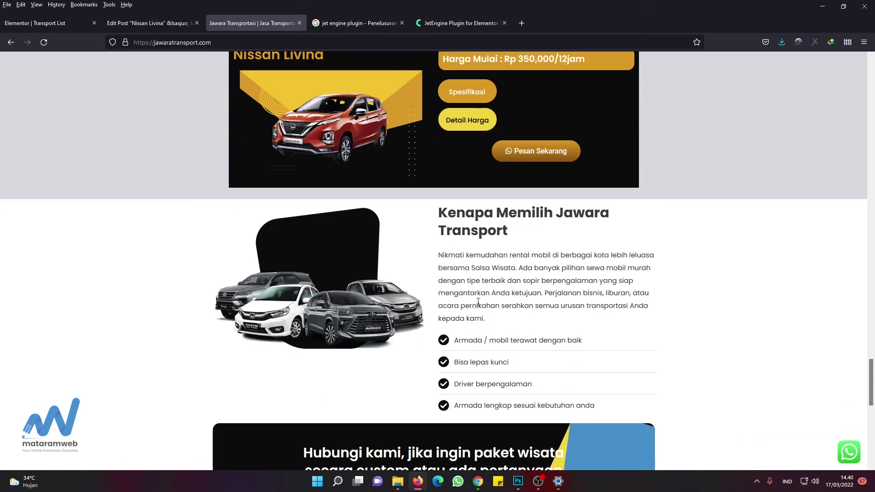
left_click_drag(440, 256, 487, 319)
right_click(481, 294)
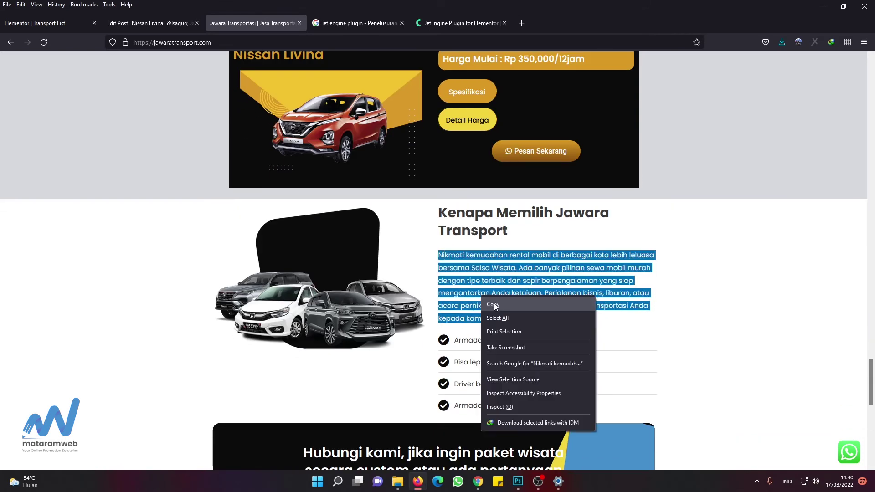
left_click(496, 300)
Step: Paste the copied paragraph into the Nissan Livina post's detail-harga field and update the post
left_click(155, 23)
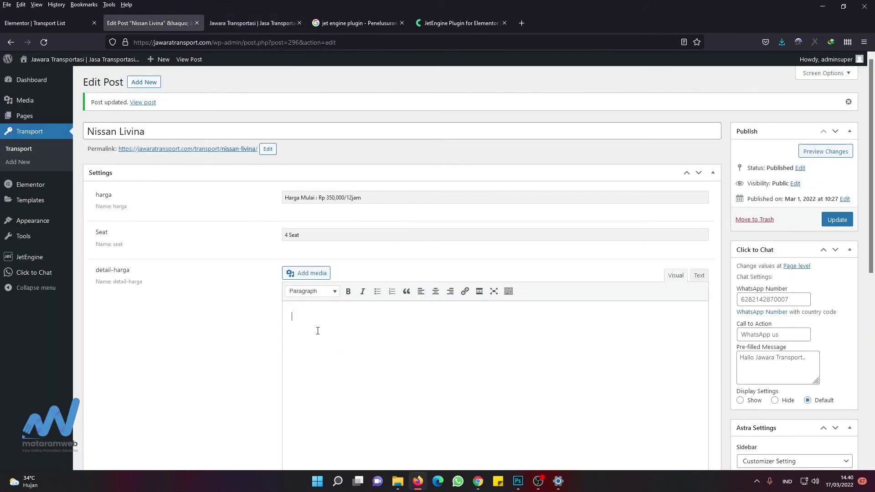
type("Nikmati kemudahan rental mobil di berbagai kota lebih leluasa bersama Salsa Wisata. Ada banyak pilihan sewa mobil murah dengan Tipe terbaik dan sopir berpengalaman yang siap mengantarkan Anda ketujuan. Perjalanan bisnis, liburan, atau acara pernikahan serahkan semua urusan transportasi Anda kepada kami.")
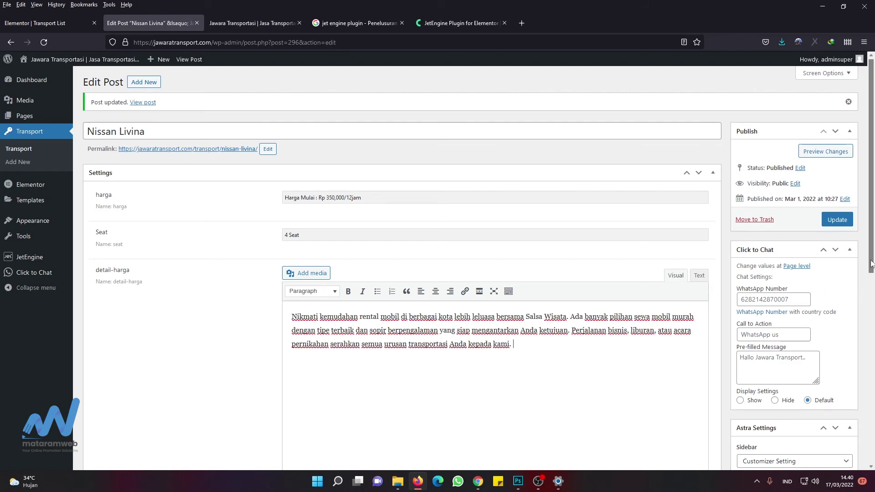
left_click(837, 221)
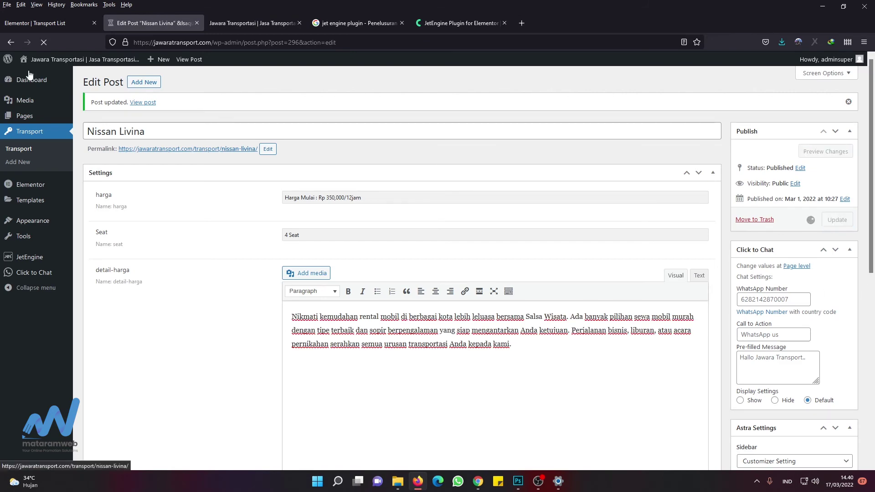
Step: Save the Transport List template, reload the Elementor editor, and display the Detail Harga tab's content in the new card
left_click(54, 24)
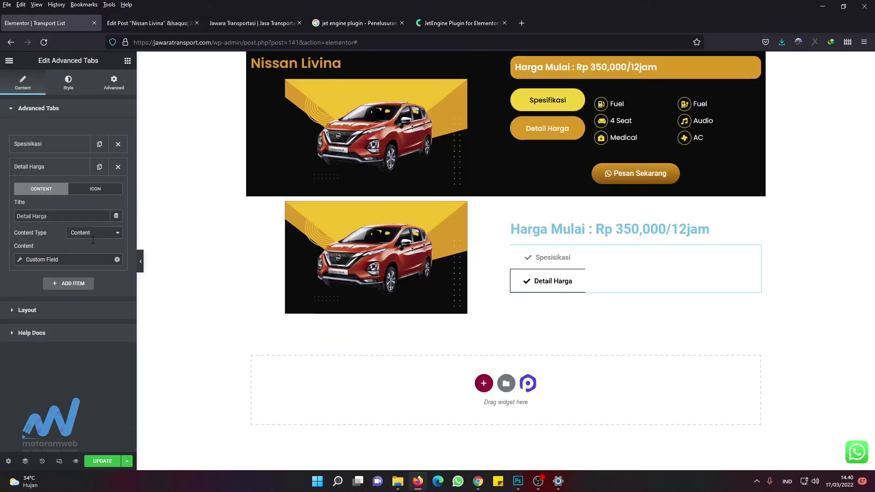
left_click(102, 461)
left_click(45, 42)
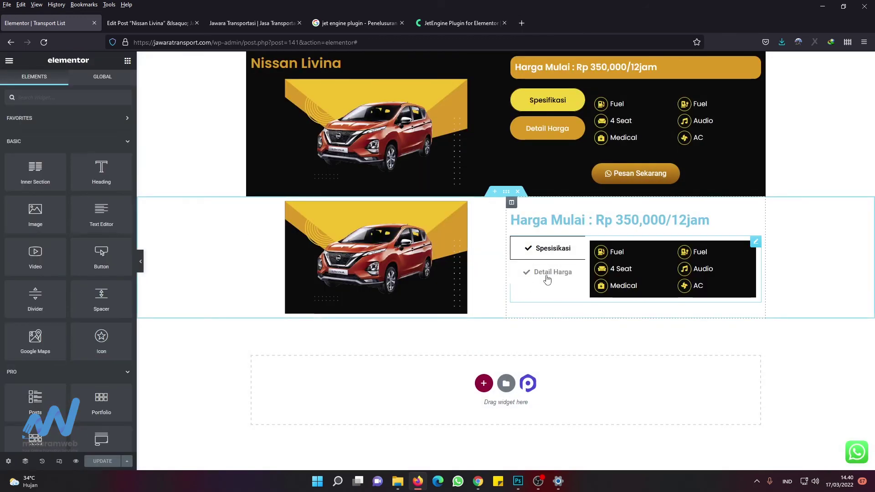
left_click(546, 279)
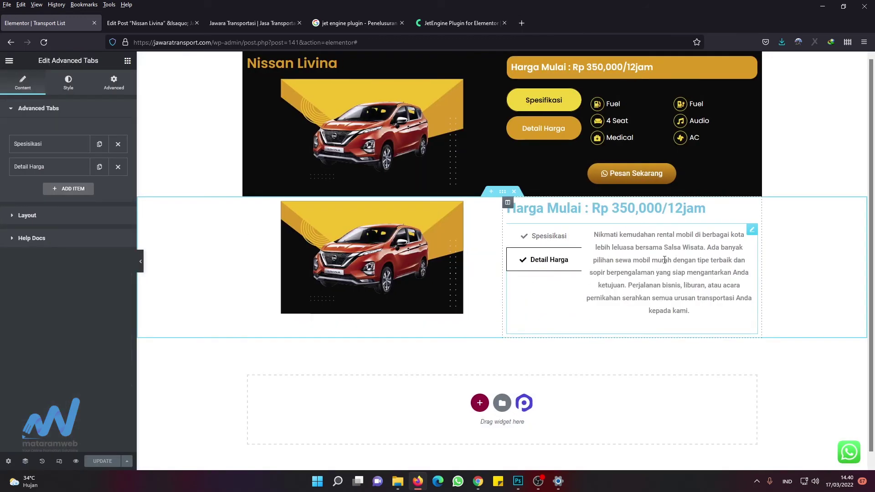
Step: Check the detail-harga field in the Nissan Livina post, and return to the Transport List template
left_click(155, 22)
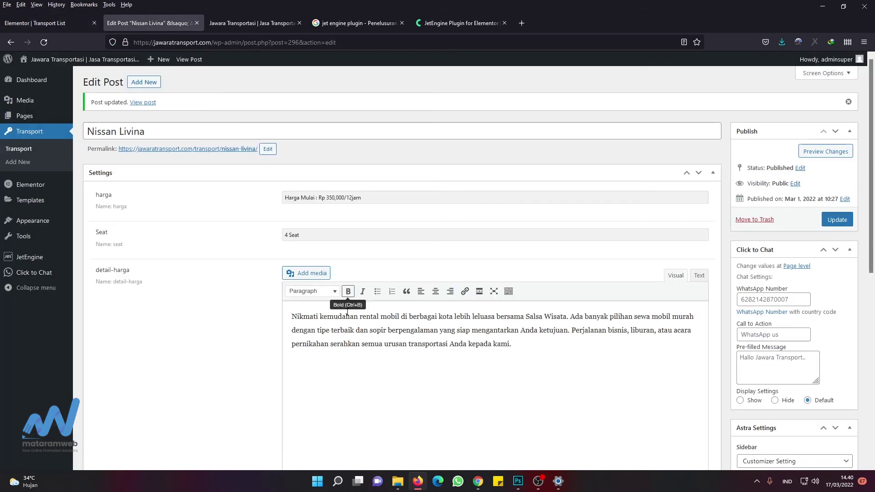
left_click_drag(102, 270, 130, 271)
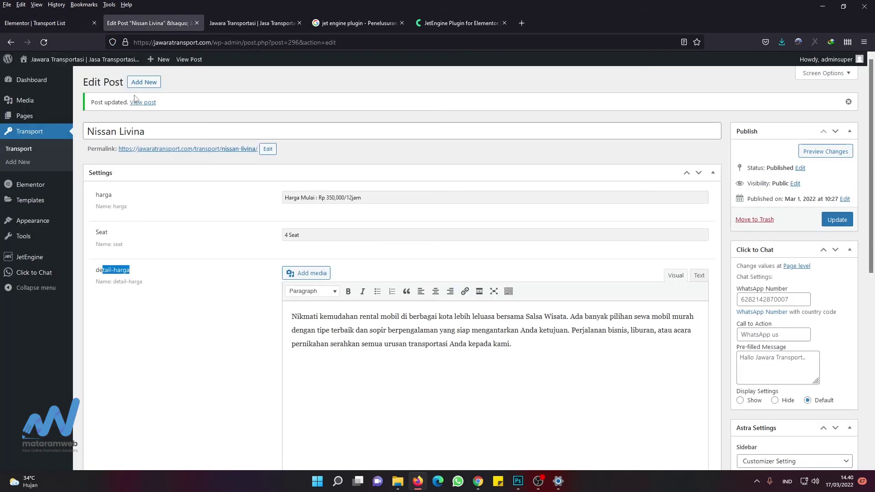
left_click(51, 25)
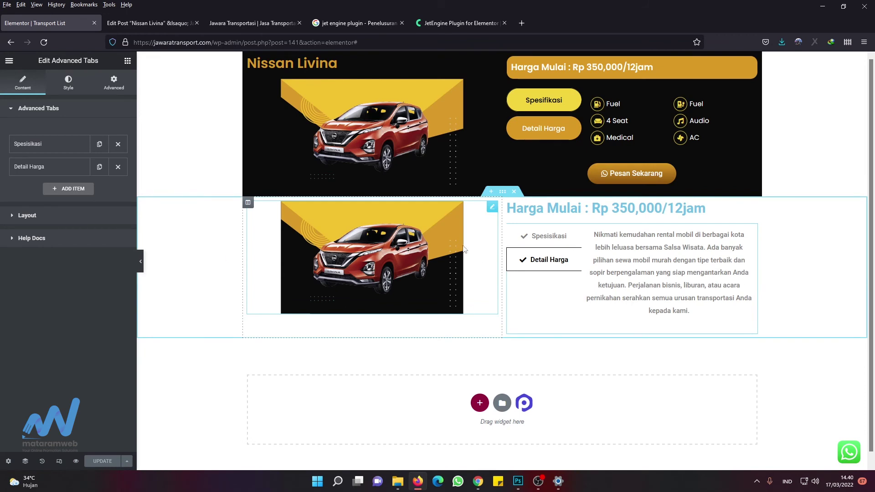
Step: Add a Button widget beneath the tabs in the new card's second column
left_click(248, 204)
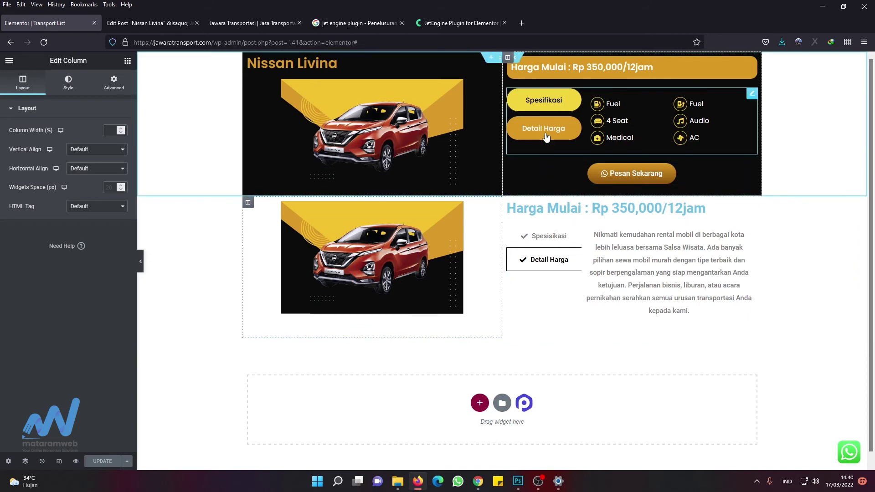
left_click(631, 182)
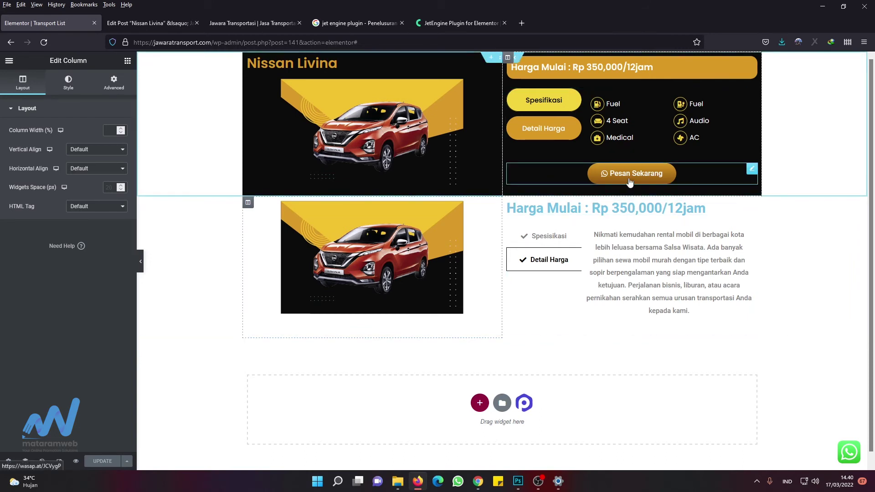
left_click(127, 61)
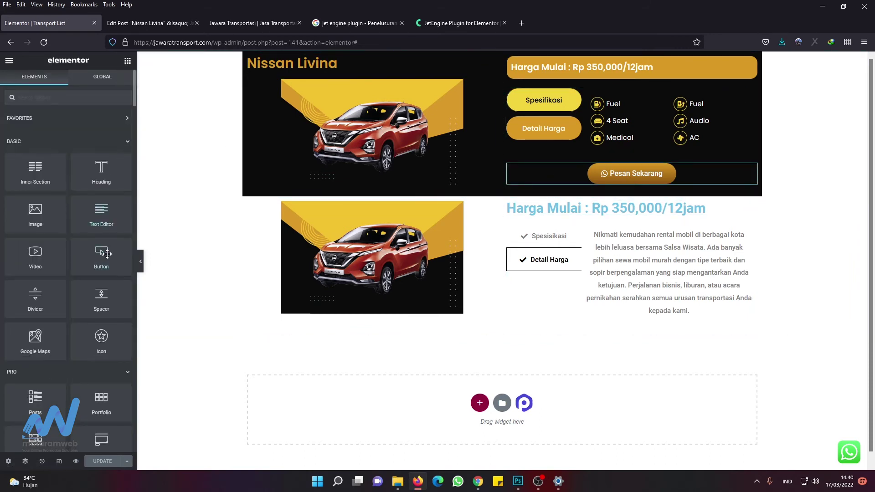
left_click_drag(101, 255, 638, 328)
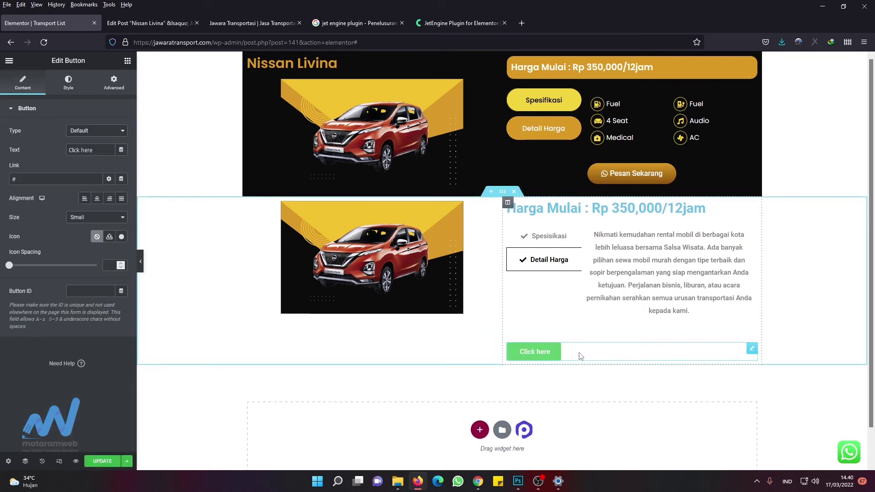
Step: Search the icon library for "wha" and insert the plain WhatsApp icon into the new button
left_click(120, 238)
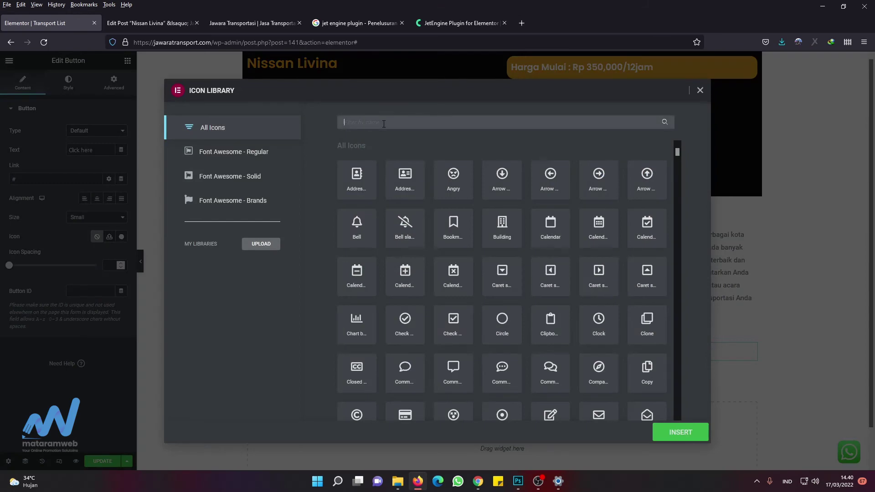
type("wha")
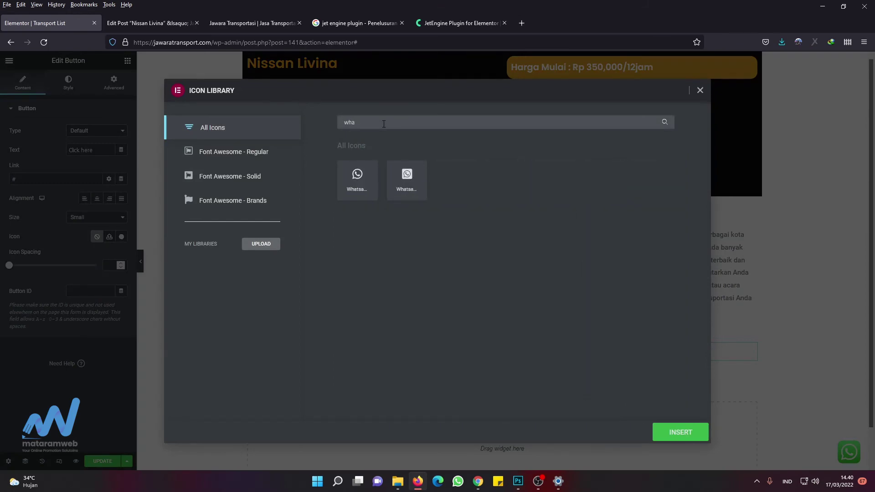
left_click(354, 178)
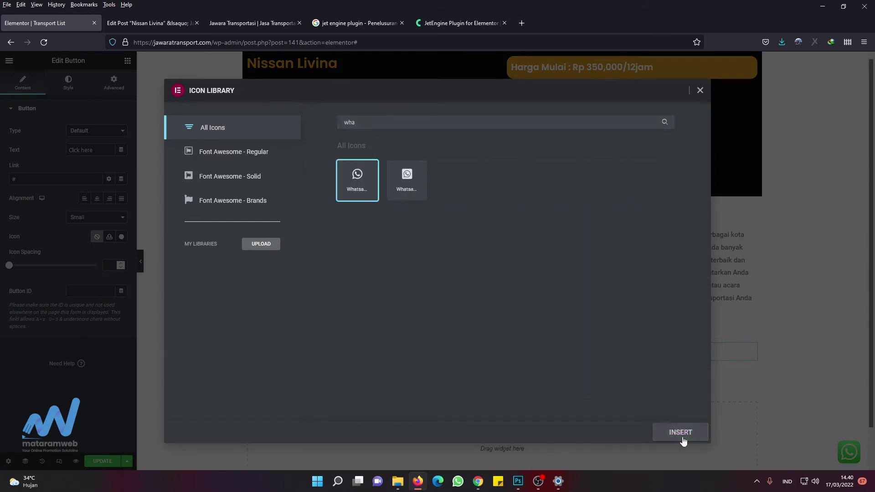
left_click(681, 432)
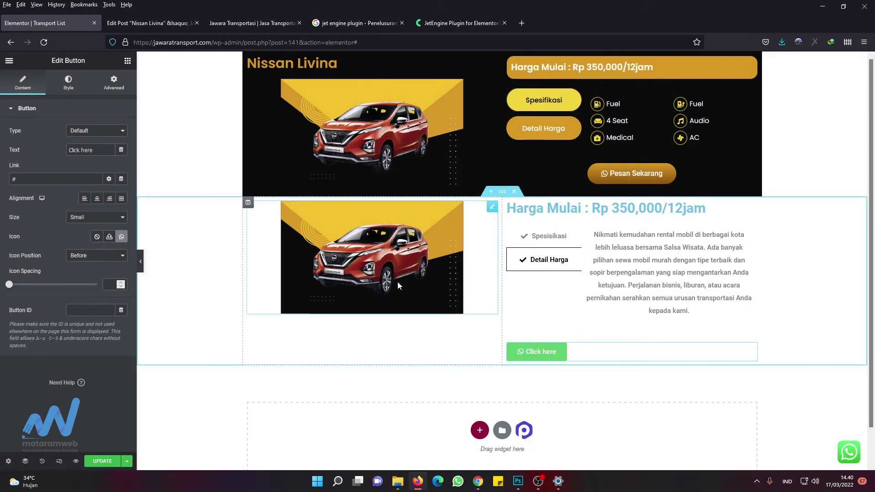
Step: Delete the rebuilt card section beneath the original Nissan Livina card, and update the Transport List template
left_click(515, 193)
left_click(102, 461)
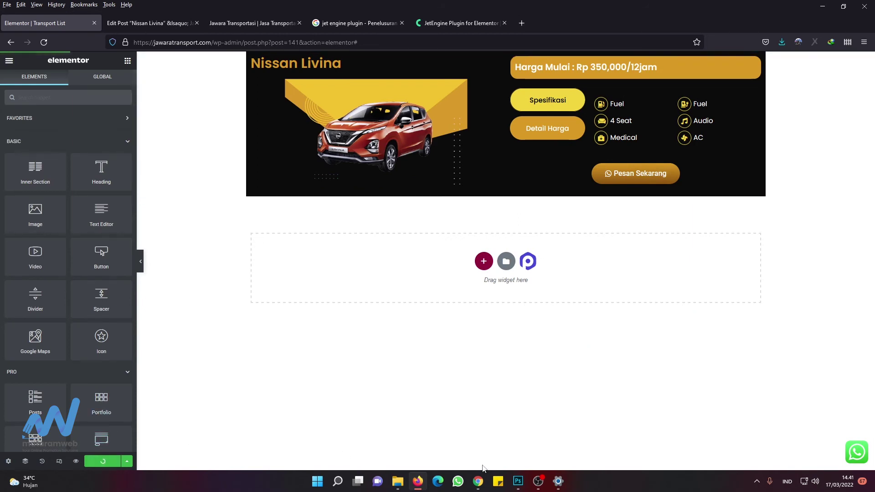
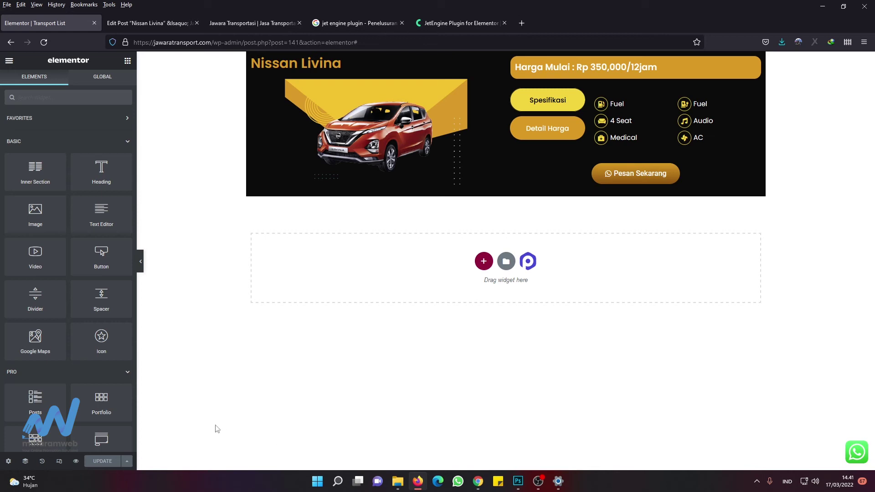
mouse_move(541, 482)
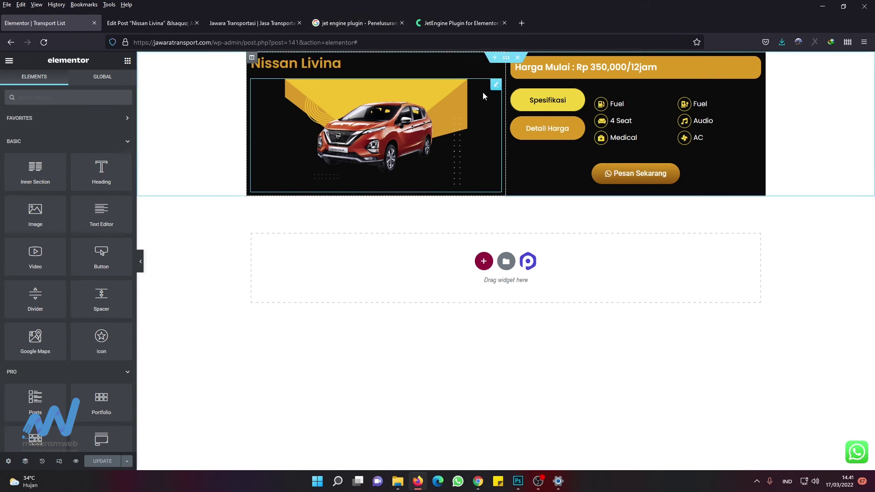
left_click(506, 58)
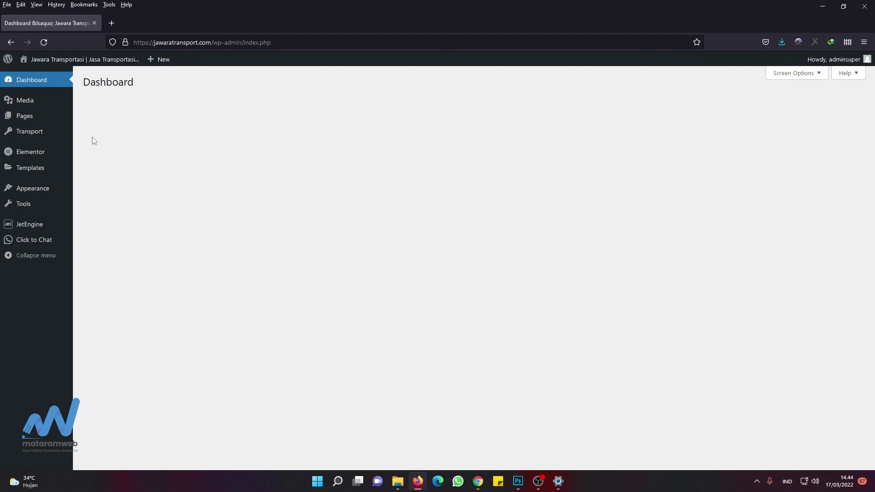
Step: Open the Home page from the WordPress pages list for editing with Elementor in a new tab
mouse_move(32, 123)
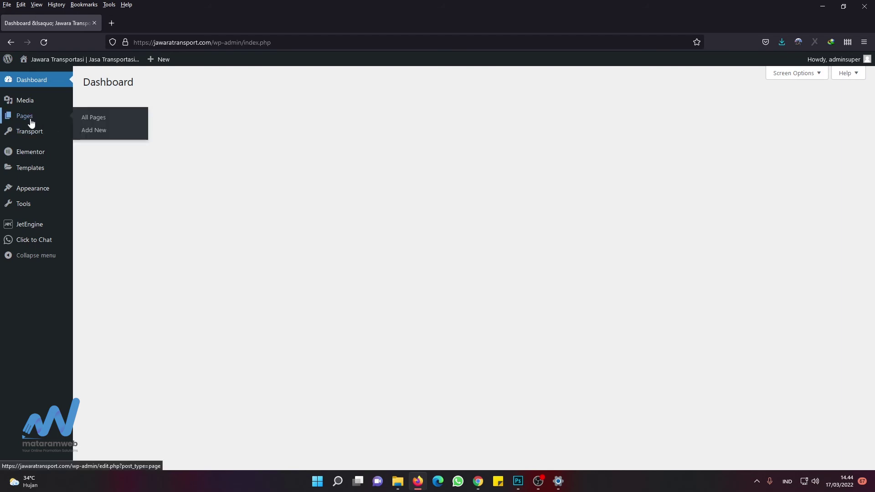
left_click(93, 120)
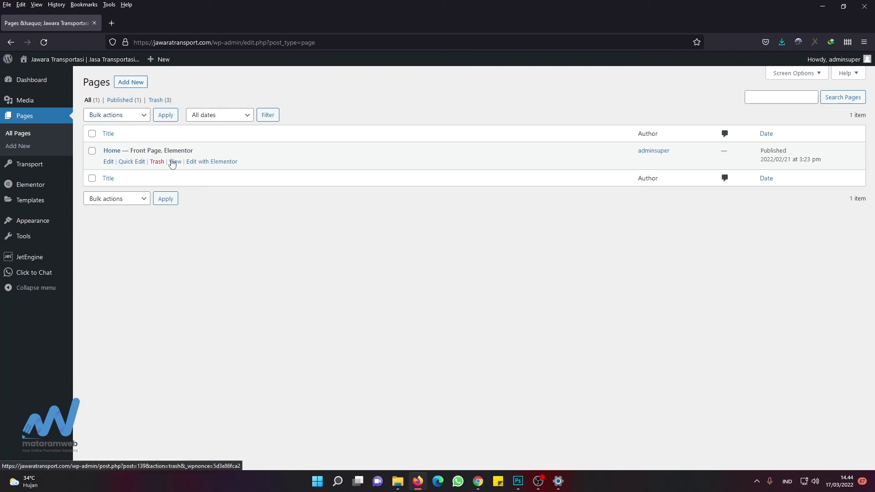
right_click(191, 163)
left_click(203, 167)
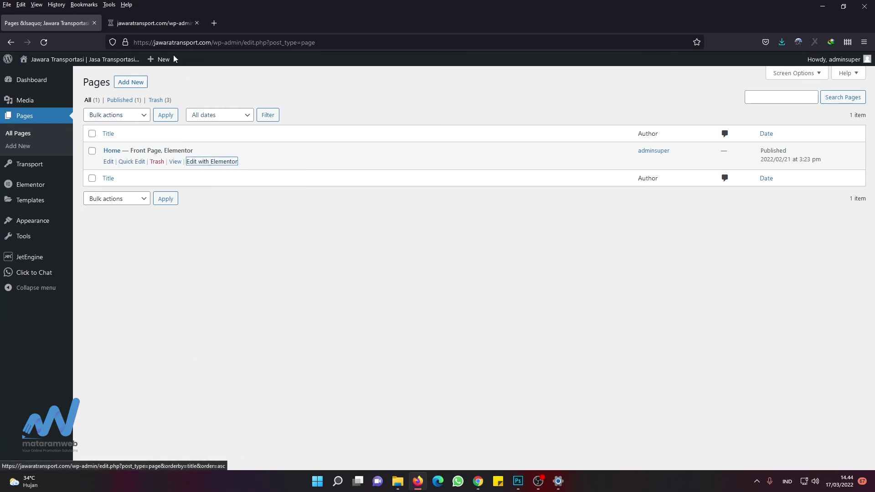
left_click(152, 19)
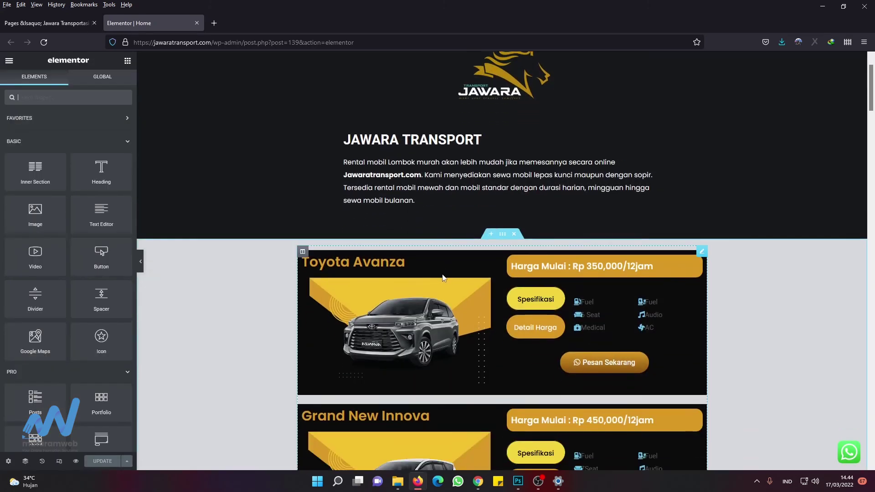
Step: Search the widgets for "lis" and place a Listing Grid above the Toyota Avanza card on the Home page
scroll(518, 277, "down", 10)
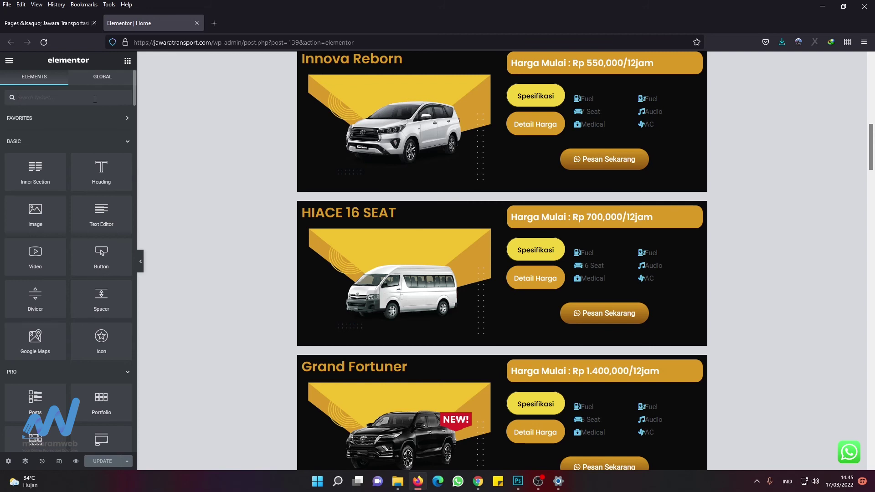
type("li")
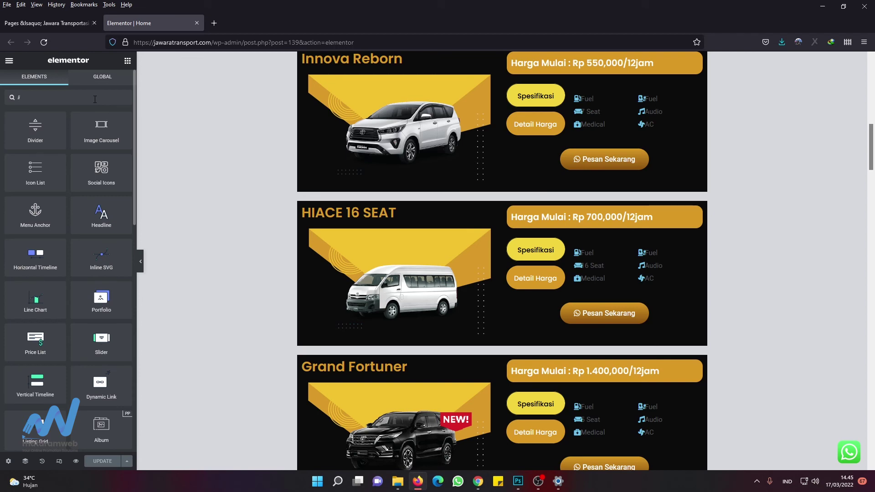
type("s")
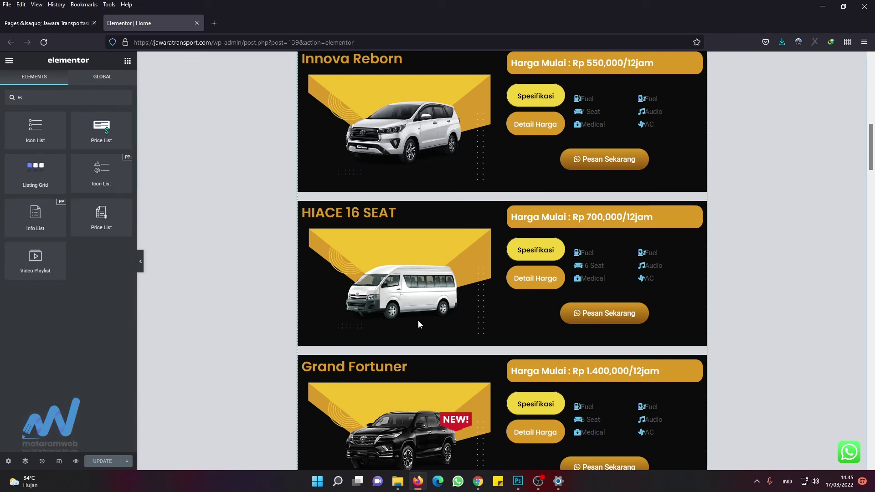
scroll(651, 194, "up", 12)
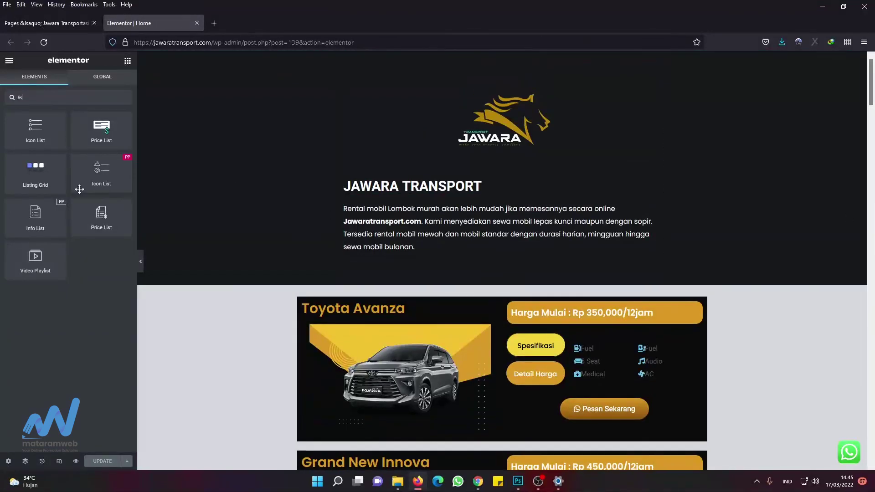
left_click_drag(31, 181, 401, 302)
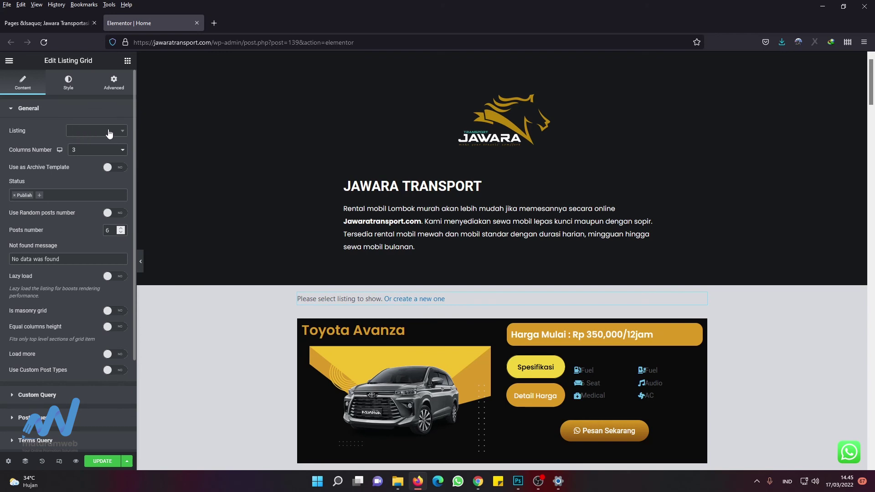
Step: Look up the name of the JetEngine listing item, and return to the Home page editor
left_click(46, 23)
mouse_move(69, 278)
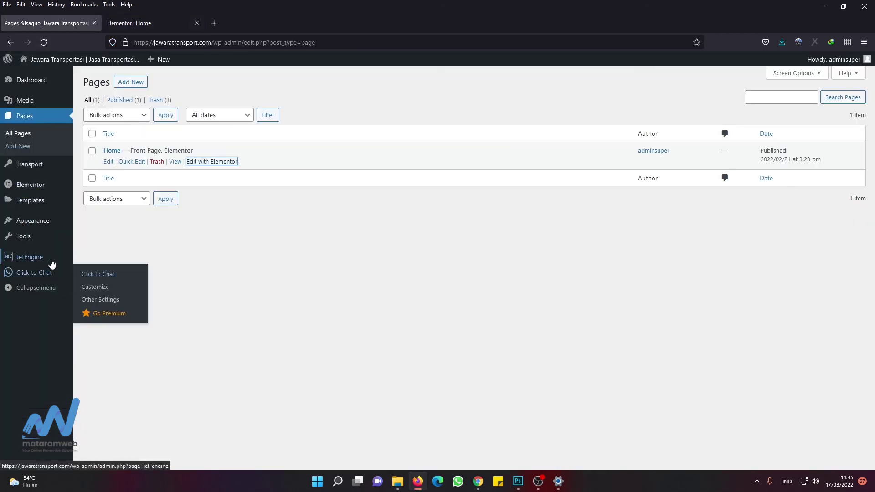
mouse_move(51, 263)
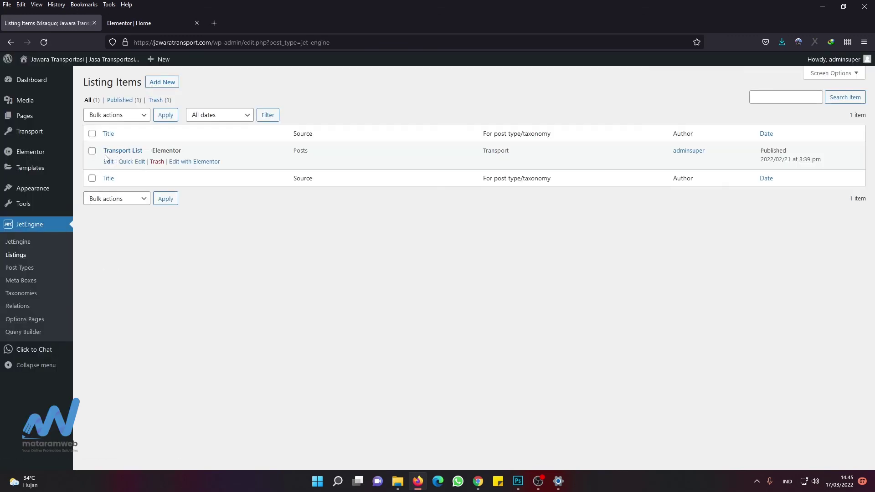
left_click(129, 23)
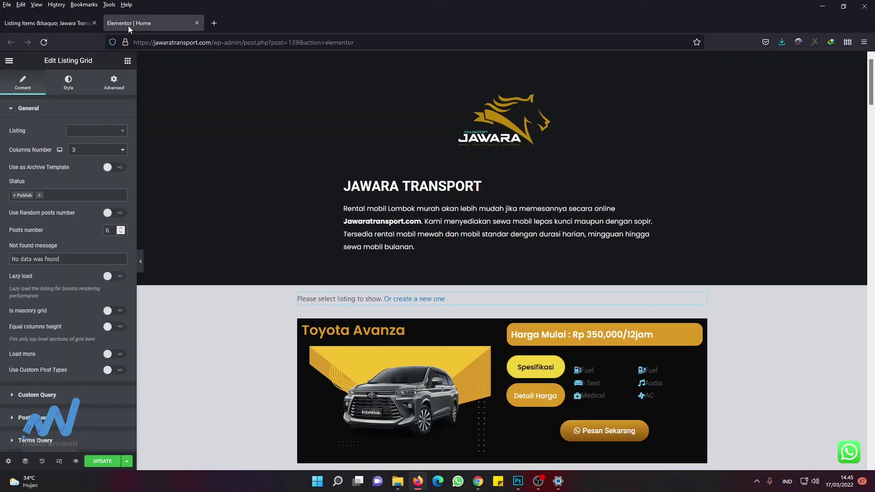
Step: Assign the Transport List listing to the new Listing Grid
left_click(92, 133)
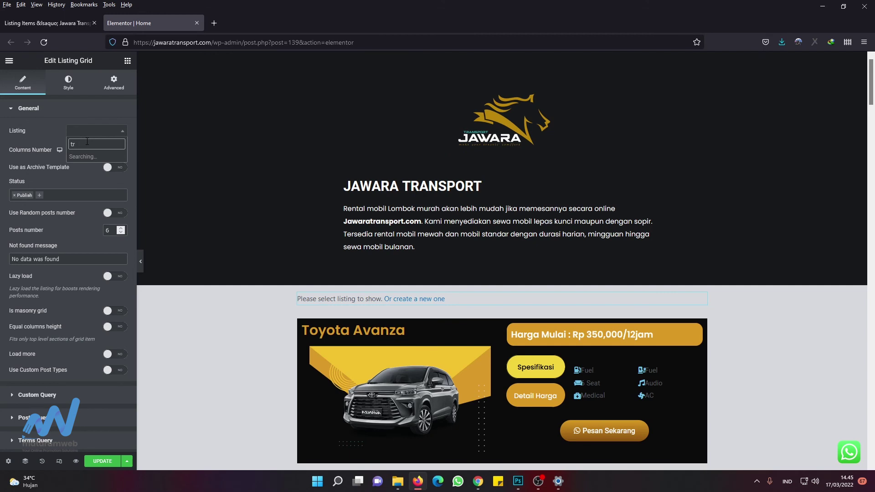
type("tr")
left_click(85, 158)
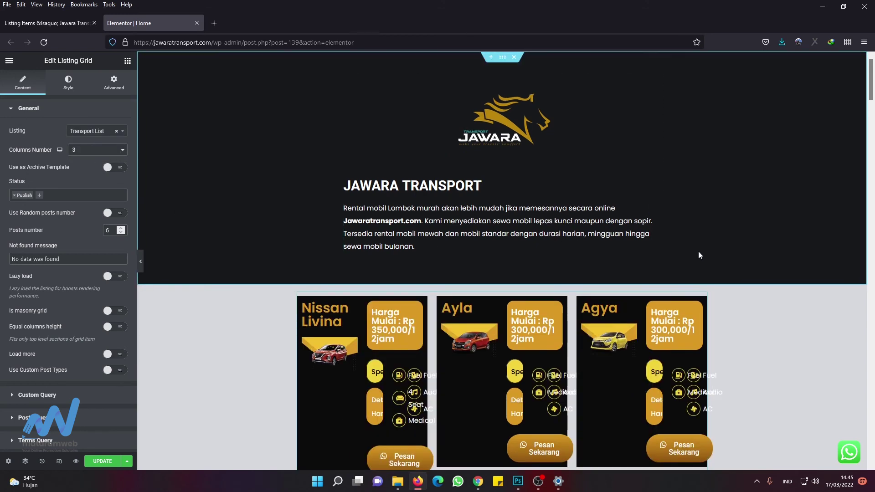
Step: Set the Listing Grid's number of columns to 1 and review the car cards down the page
scroll(728, 271, "down", 3)
scroll(653, 311, "down", 3)
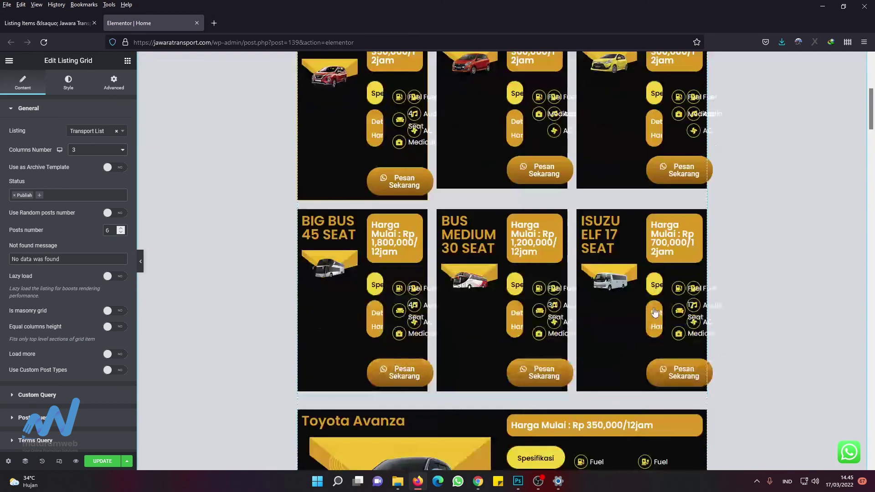
scroll(654, 313, "up", 3)
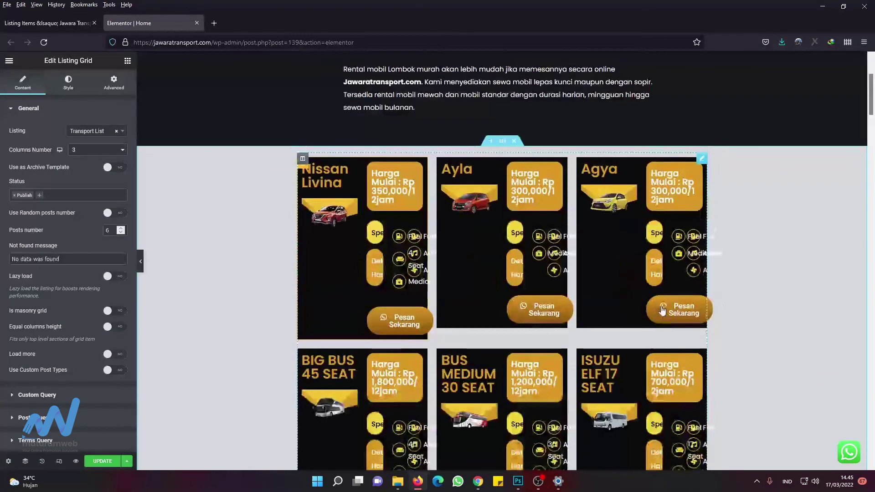
left_click(96, 151)
left_click(84, 163)
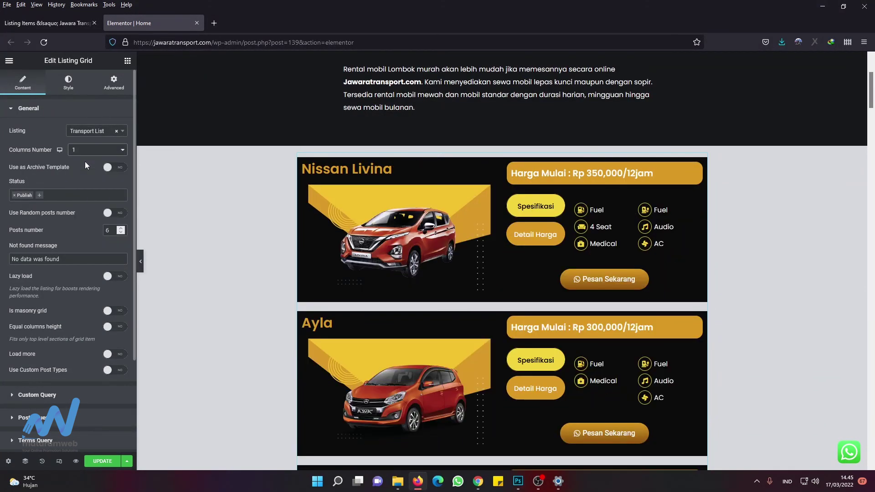
scroll(738, 212, "down", 2)
scroll(738, 212, "down", 12)
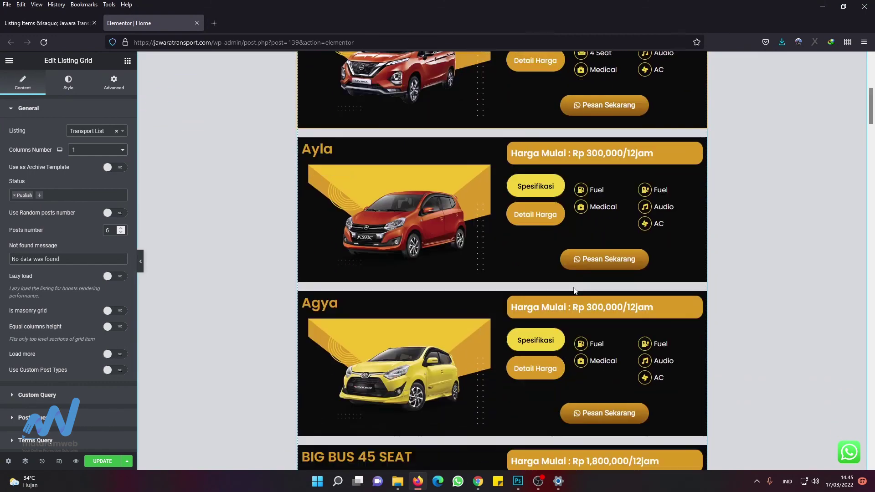
scroll(235, 353, "down", 17)
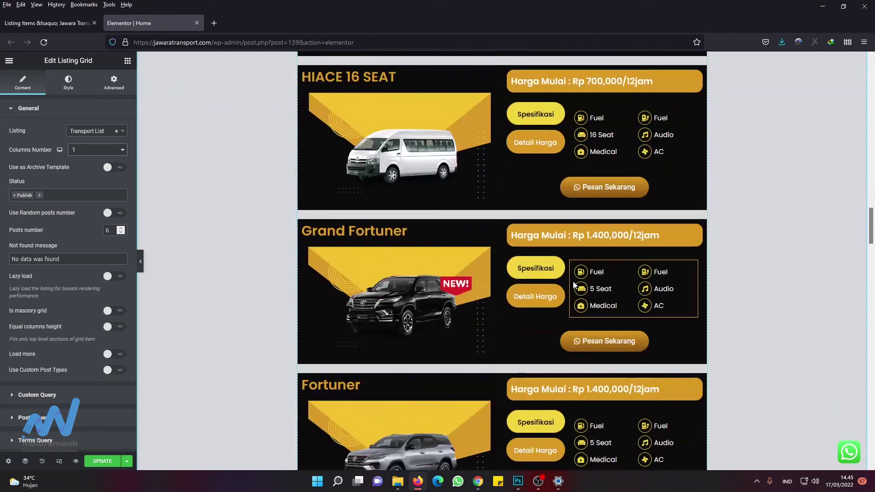
scroll(236, 353, "down", 2)
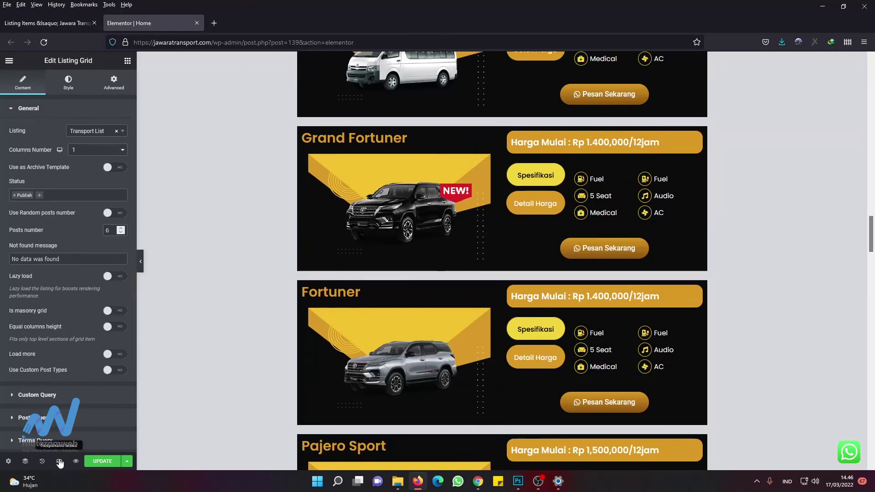
Step: Check the car cards of the Listing Grid in the mobile preview, and again in the desktop view
left_click(59, 461)
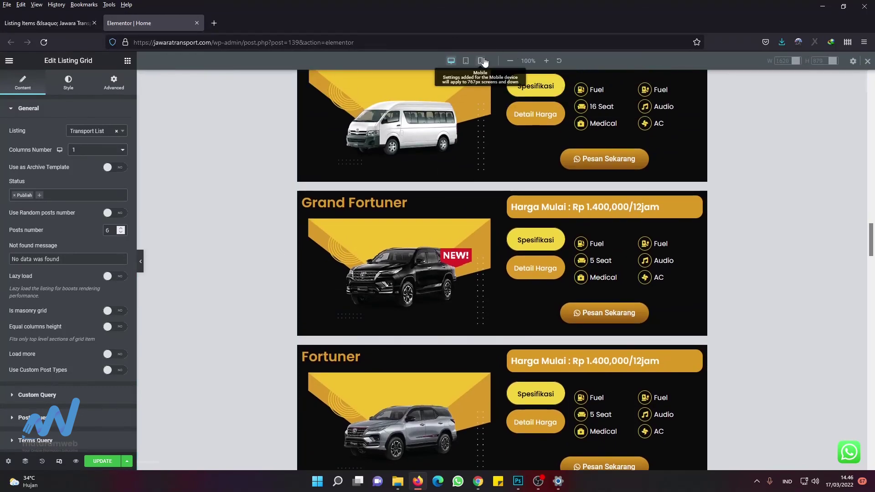
left_click(480, 61)
scroll(531, 229, "up", 15)
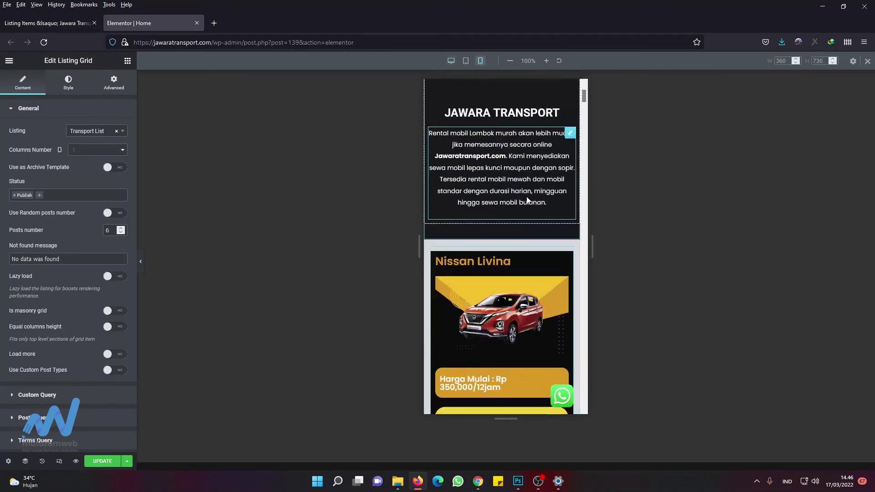
scroll(531, 229, "down", 5)
scroll(531, 230, "up", 4)
scroll(532, 230, "down", 6)
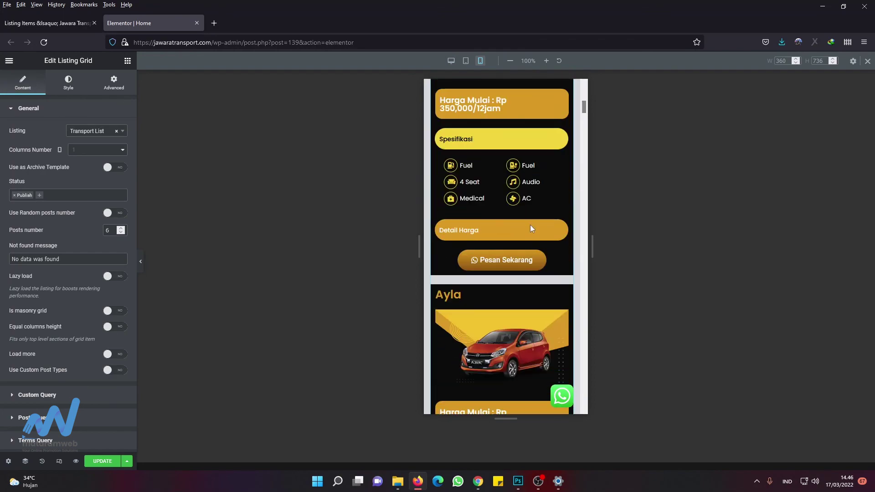
scroll(530, 229, "down", 6)
scroll(530, 227, "down", 5)
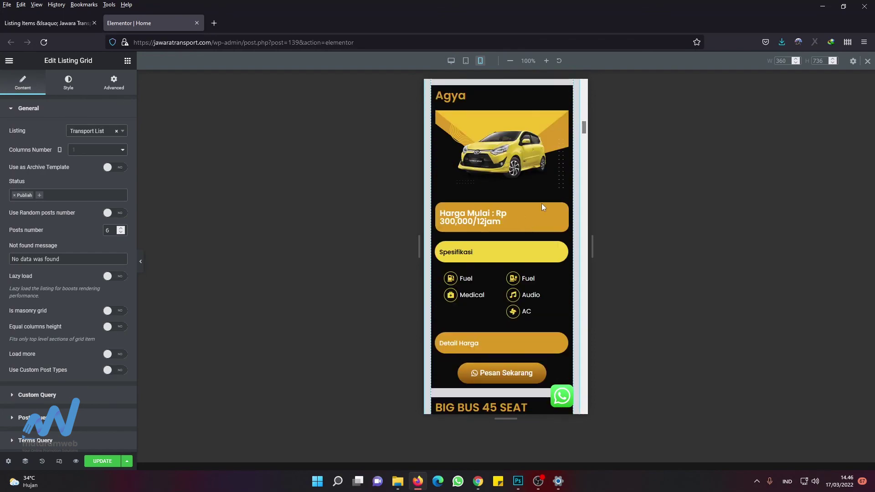
left_click(868, 61)
scroll(675, 254, "up", 10)
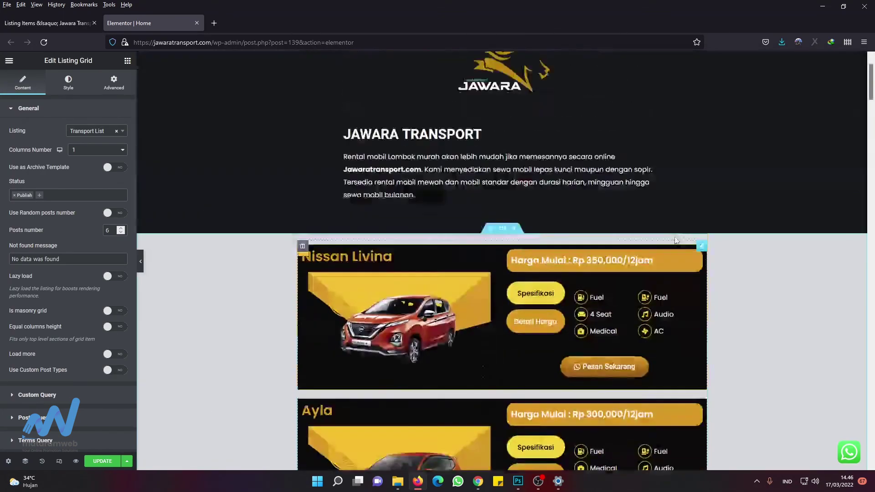
scroll(675, 254, "down", 8)
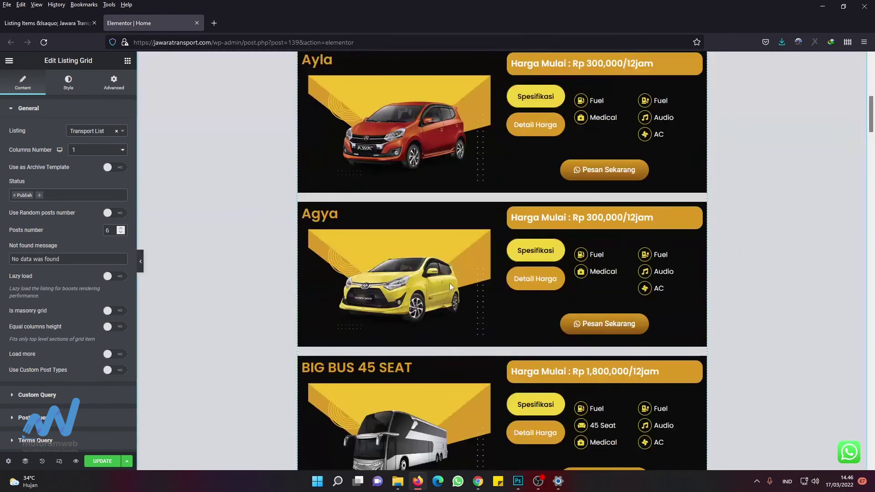
scroll(473, 282, "down", 2)
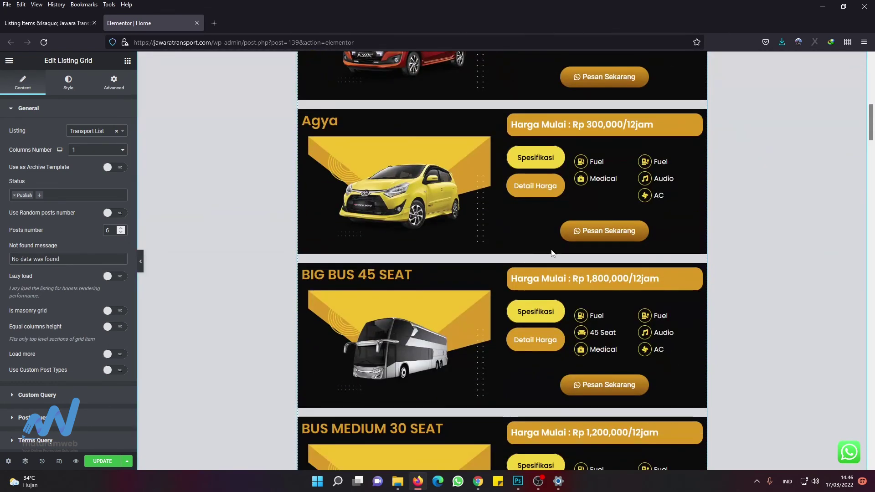
scroll(610, 226, "up", 8)
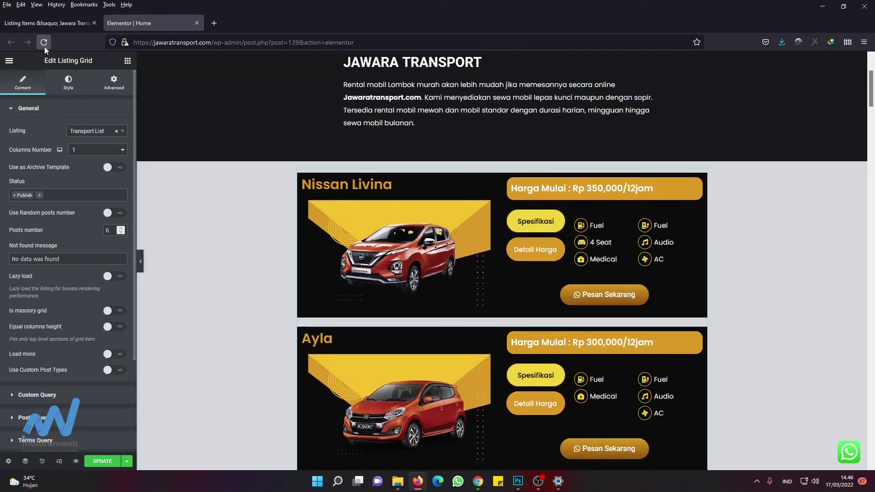
Step: Open the Transport post list in a separate browser tab, and return to the Home page editor
left_click(38, 24)
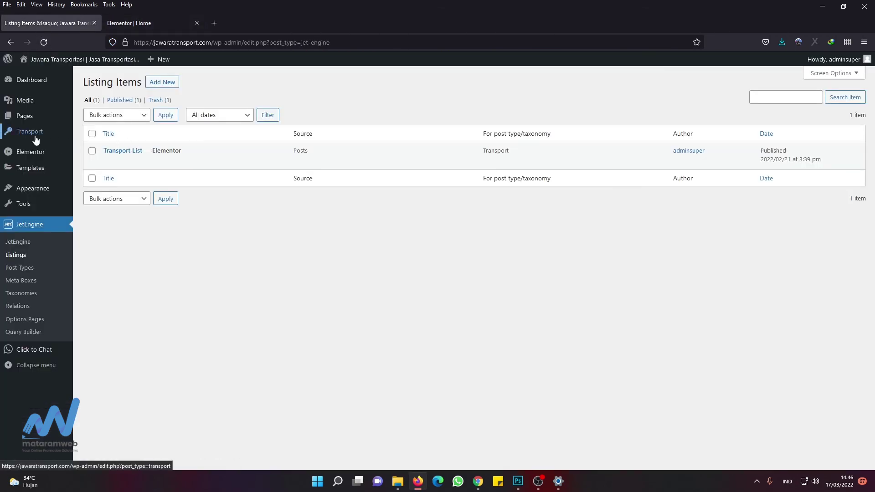
right_click(89, 138)
left_click(105, 143)
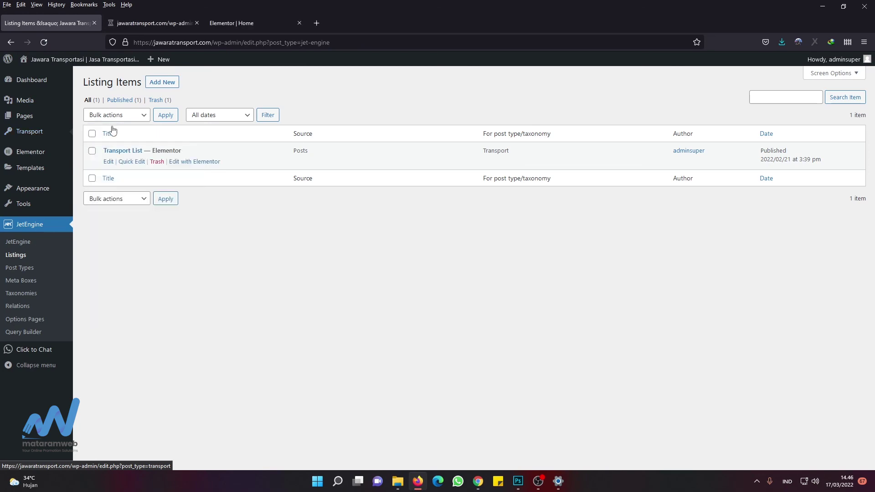
left_click(143, 23)
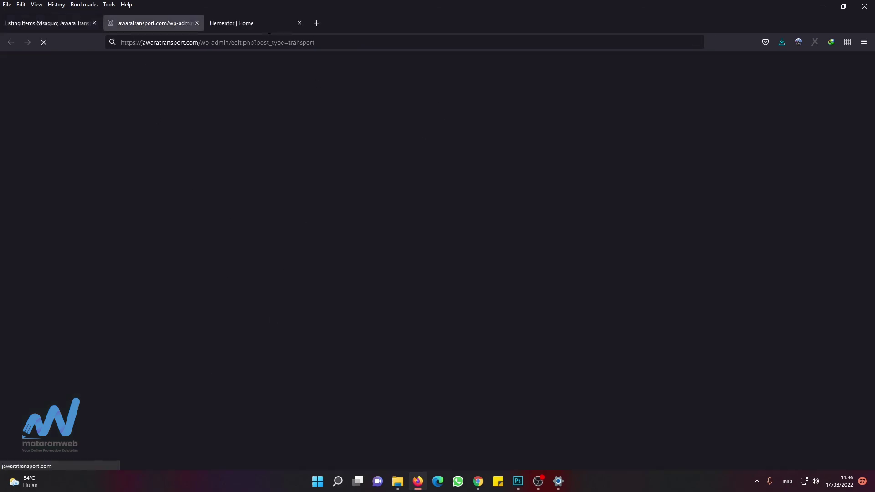
left_click(253, 20)
scroll(478, 165, "down", 2)
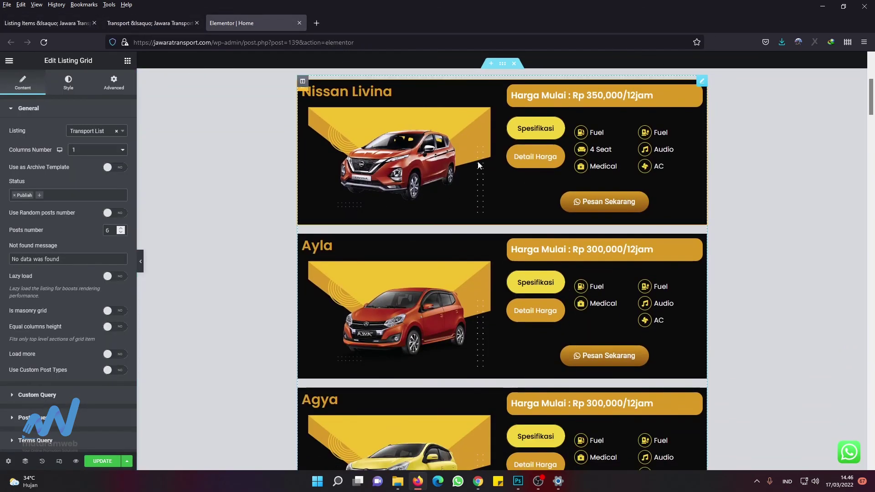
scroll(550, 236, "up", 3)
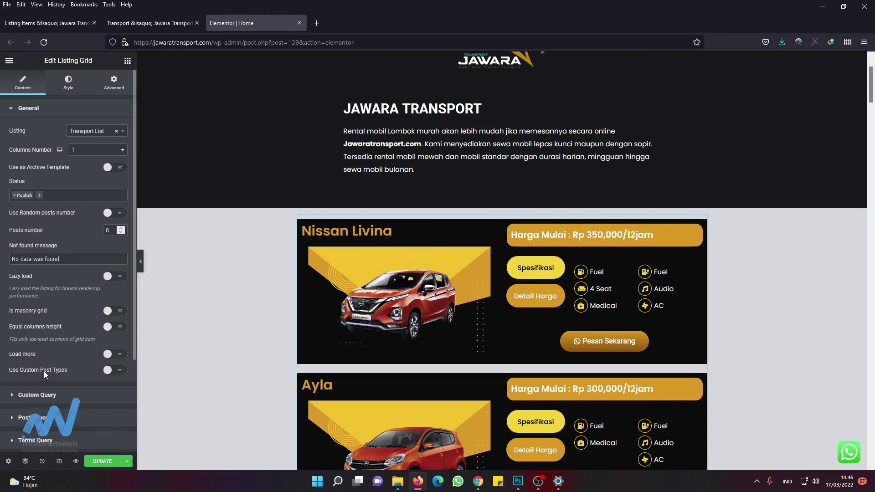
Step: Add an Order & Offset parameter to the Listing Grid's posts query with the order ASC, and review the cards down the page
scroll(44, 361, "down", 1)
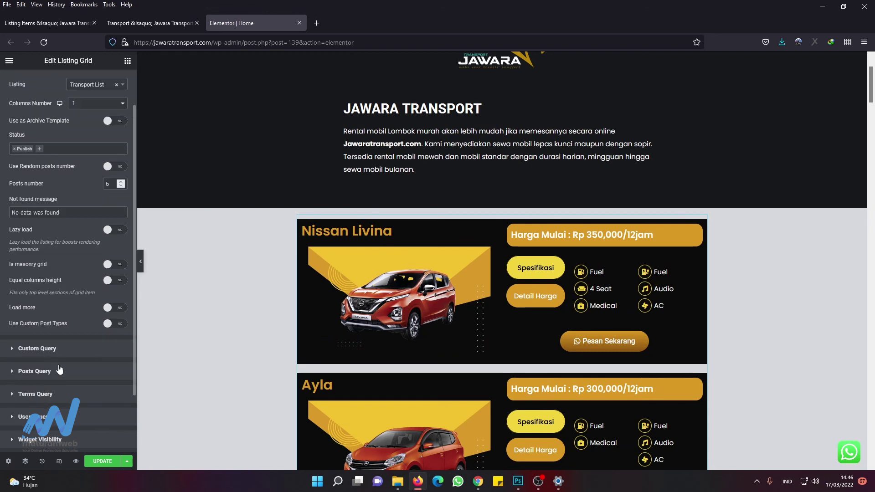
left_click(48, 349)
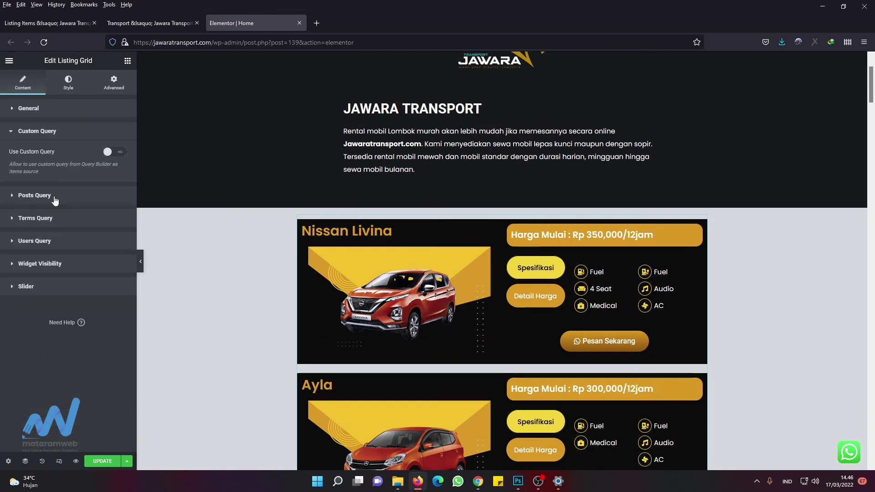
left_click(55, 199)
left_click(73, 197)
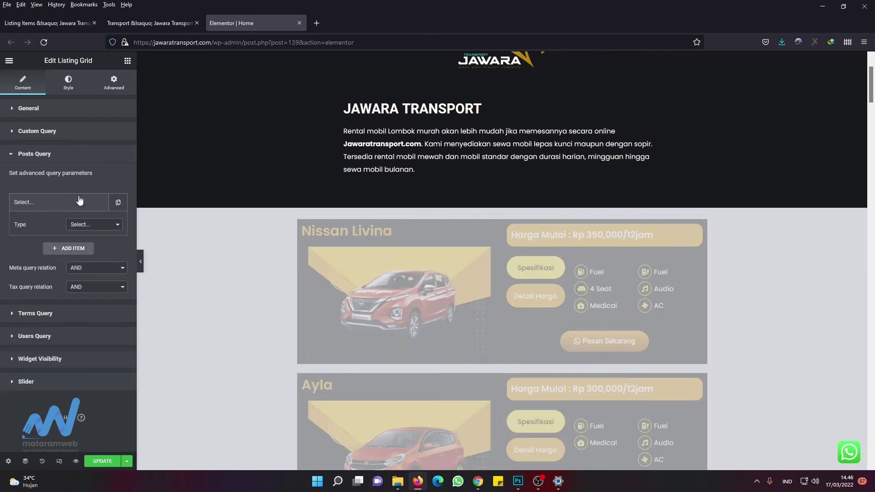
left_click(88, 226)
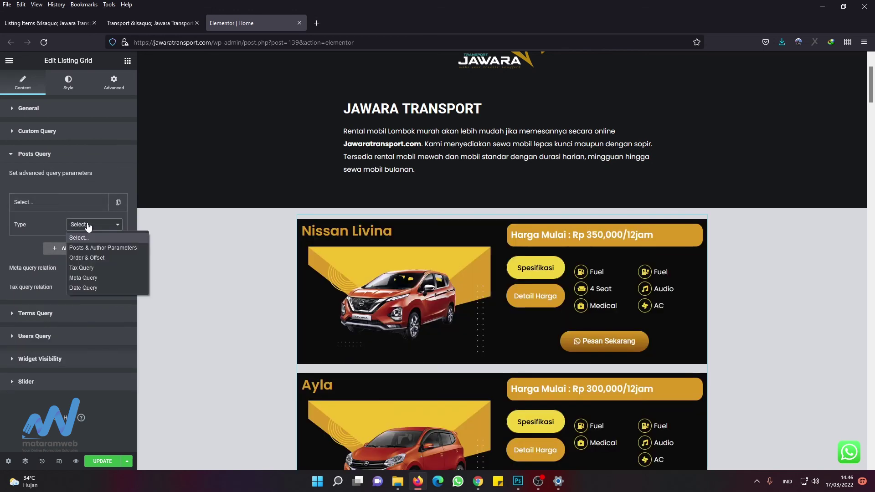
left_click(101, 258)
left_click(103, 262)
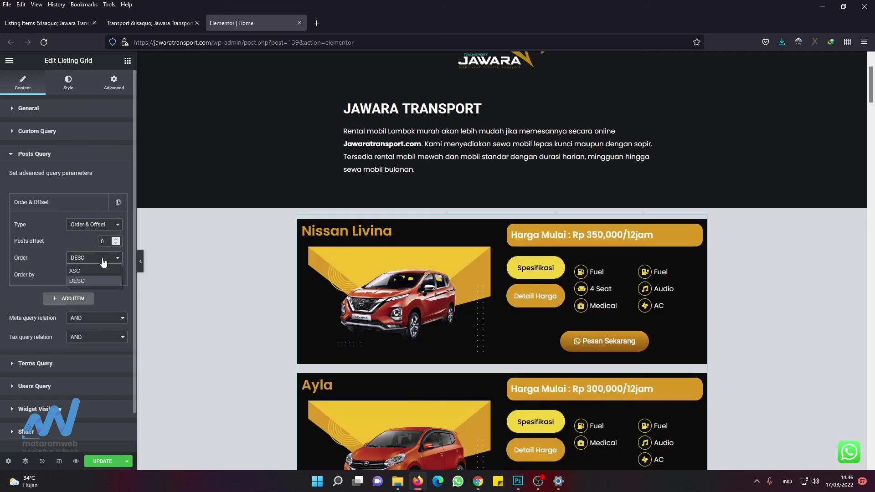
left_click(94, 273)
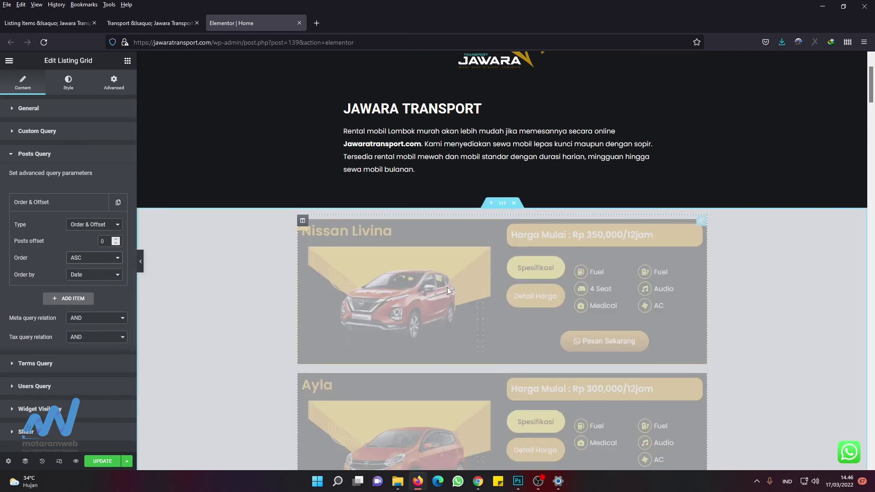
scroll(449, 283, "down", 15)
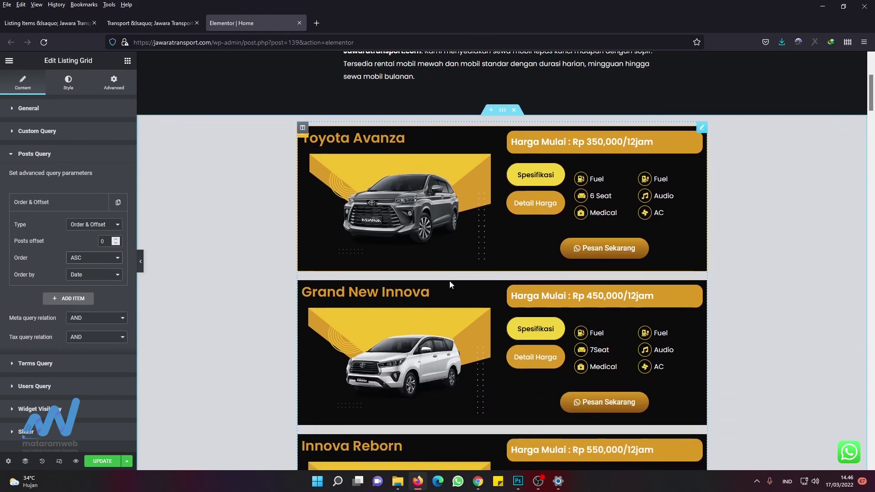
scroll(447, 301, "down", 20)
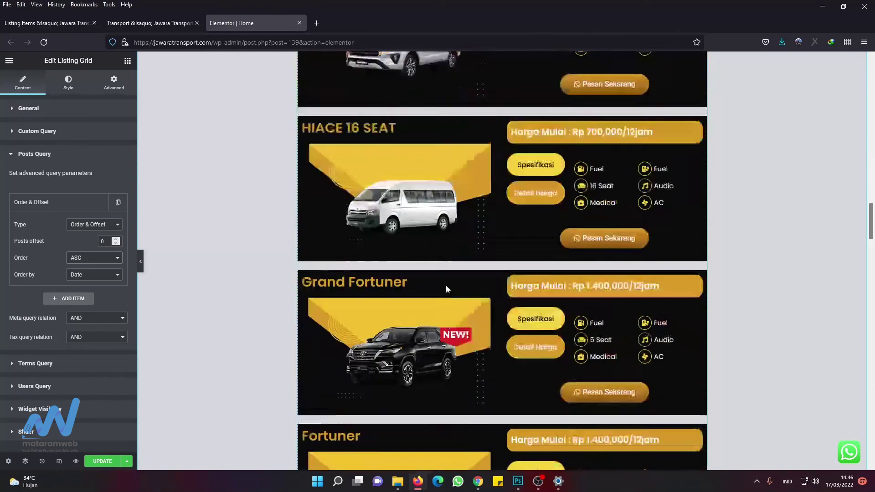
scroll(441, 328, "down", 15)
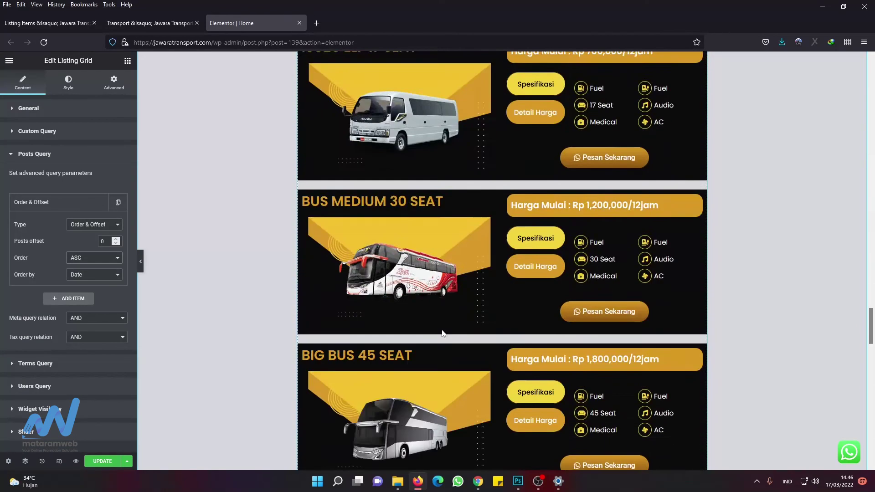
scroll(444, 327, "up", 6)
scroll(444, 321, "up", 20)
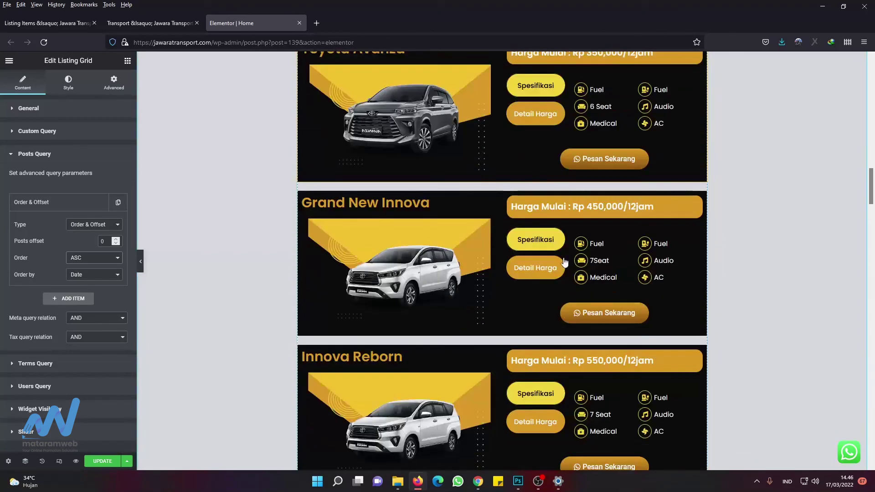
Step: Review the entries and publish dates in the Transport post list, and open the quick edit of Nissan Livina
left_click(134, 26)
scroll(346, 239, "down", 5)
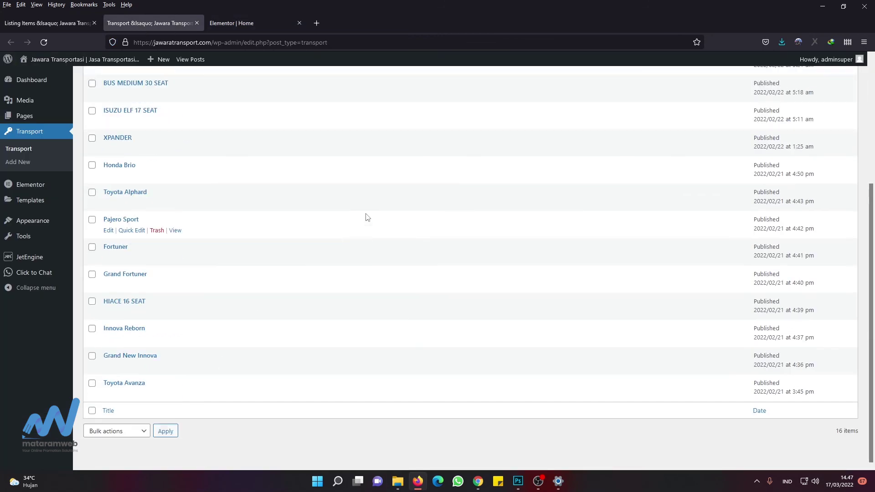
scroll(367, 217, "up", 4)
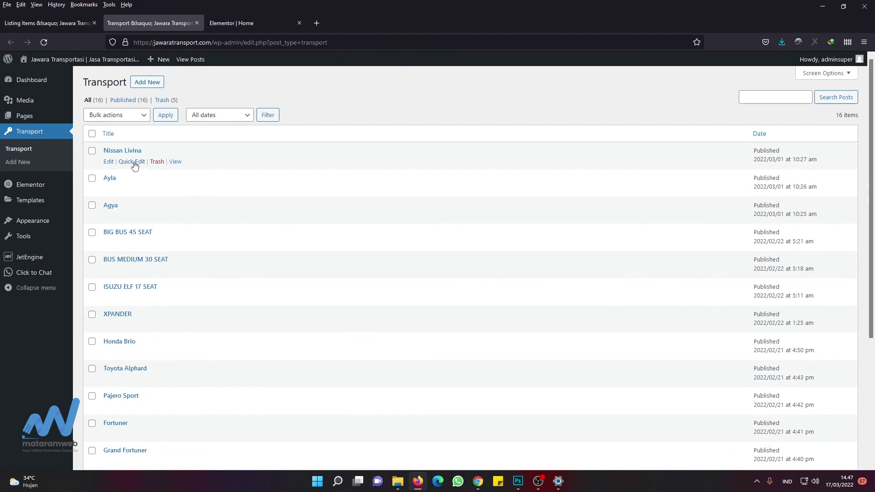
left_click(131, 162)
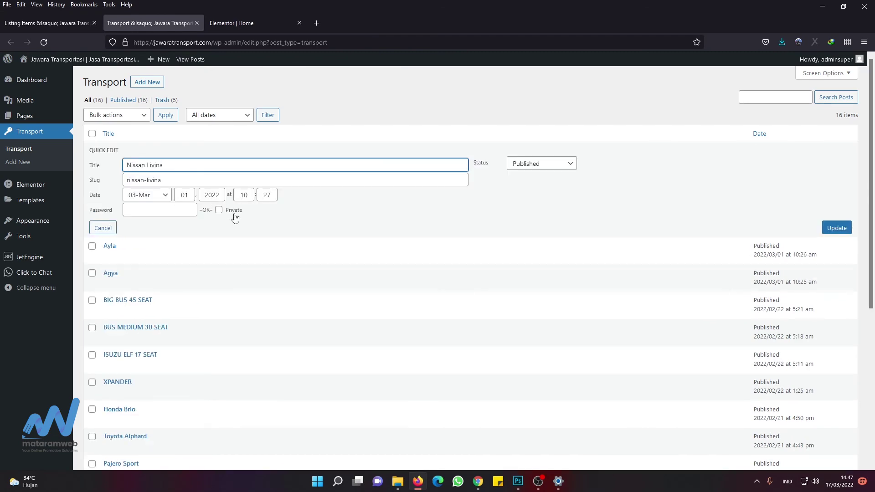
scroll(188, 264, "down", 4)
Step: Compare the order of the car cards on the Home page with the entries in the Transport post list
left_click(223, 20)
scroll(537, 253, "up", 10)
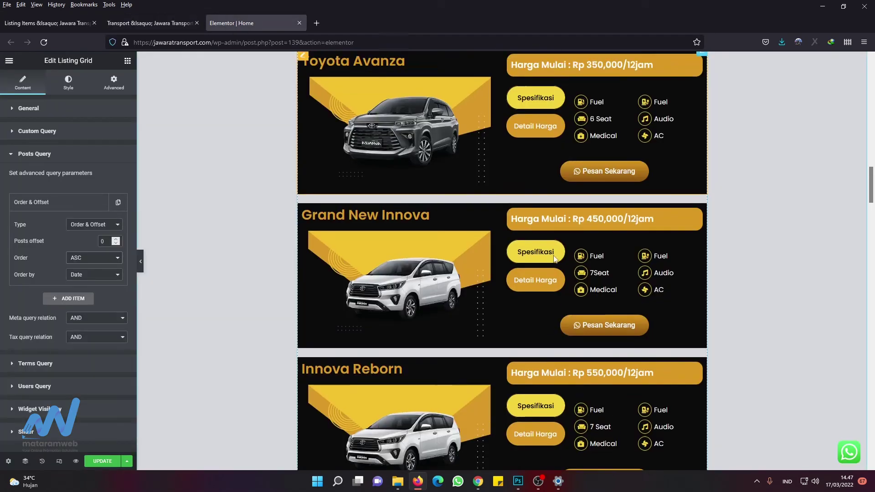
scroll(684, 203, "up", 10)
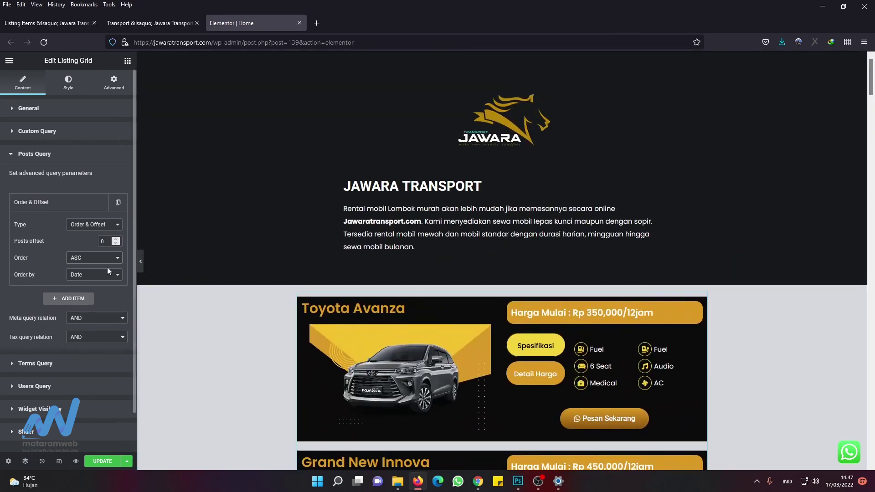
scroll(415, 272, "down", 8)
scroll(414, 273, "down", 15)
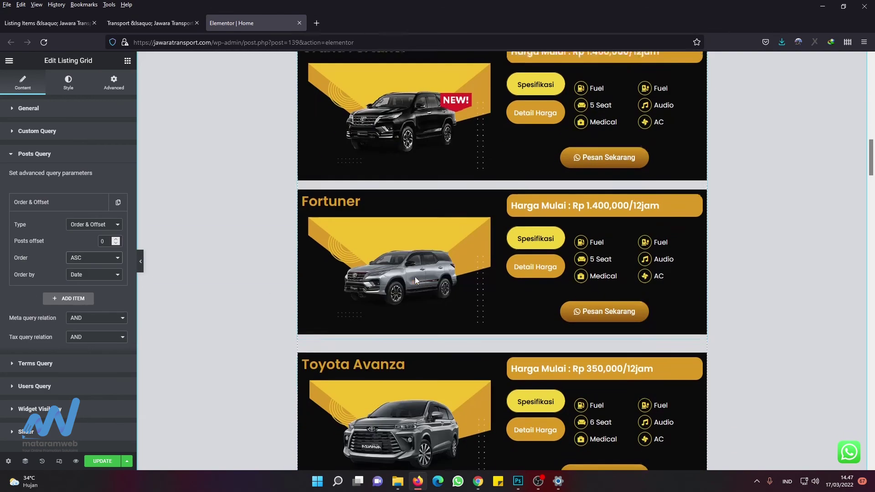
scroll(416, 286, "down", 4)
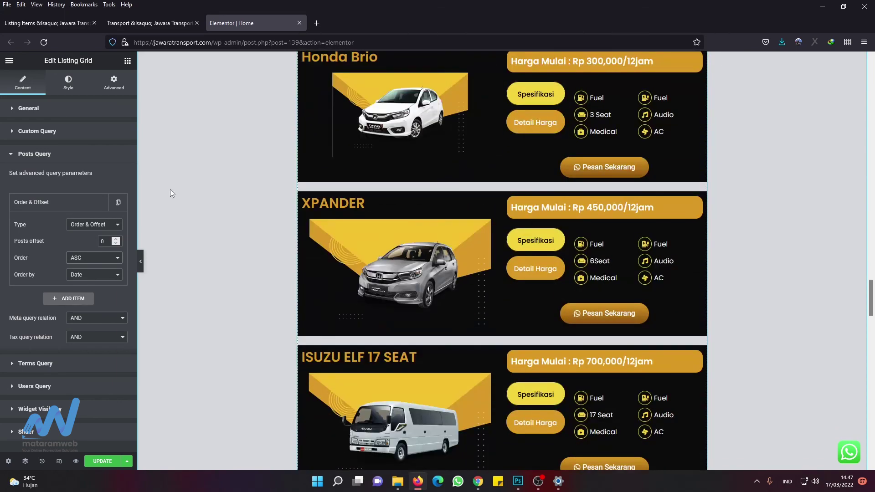
left_click(128, 24)
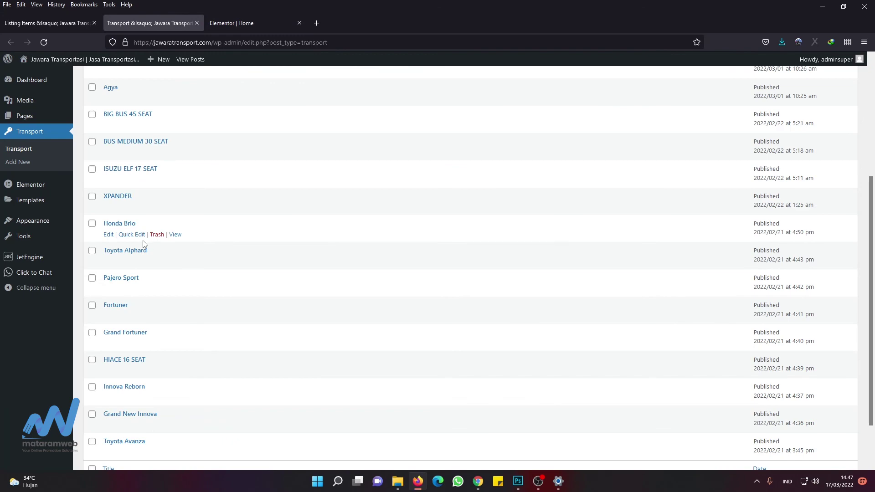
left_click(231, 21)
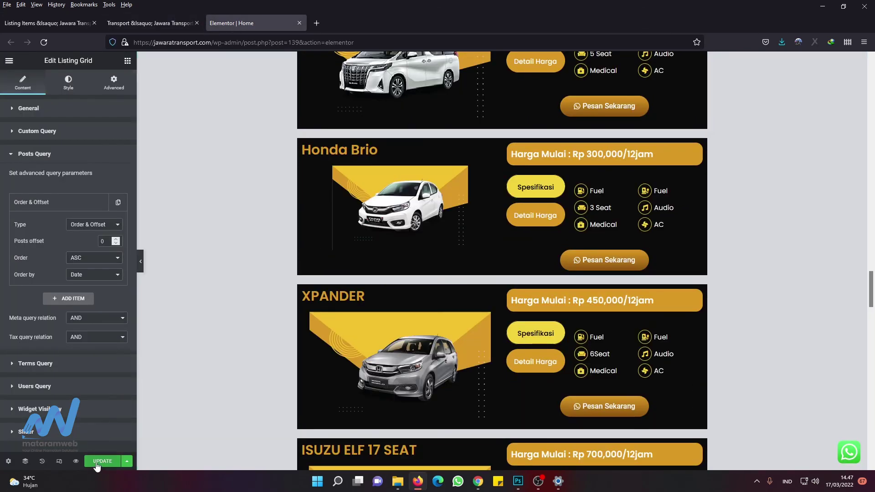
Step: Delete the newly added Listing Grid above the original car cards, and update the Home page
scroll(684, 291, "up", 6)
scroll(638, 333, "down", 8)
scroll(687, 299, "up", 16)
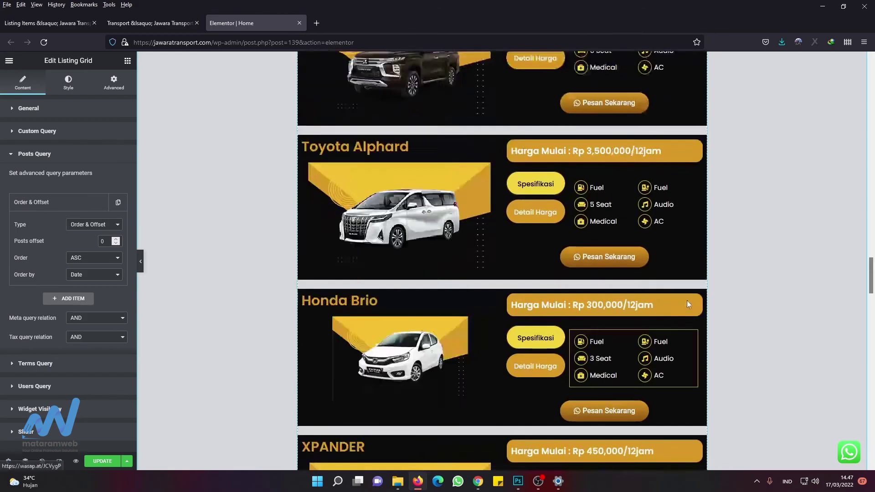
scroll(698, 251, "up", 9)
scroll(694, 252, "down", 8)
scroll(697, 274, "up", 12)
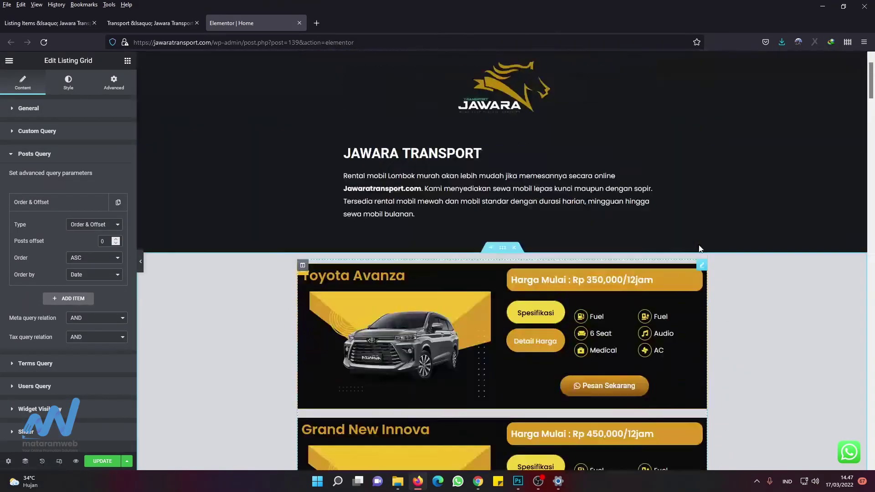
right_click(702, 299)
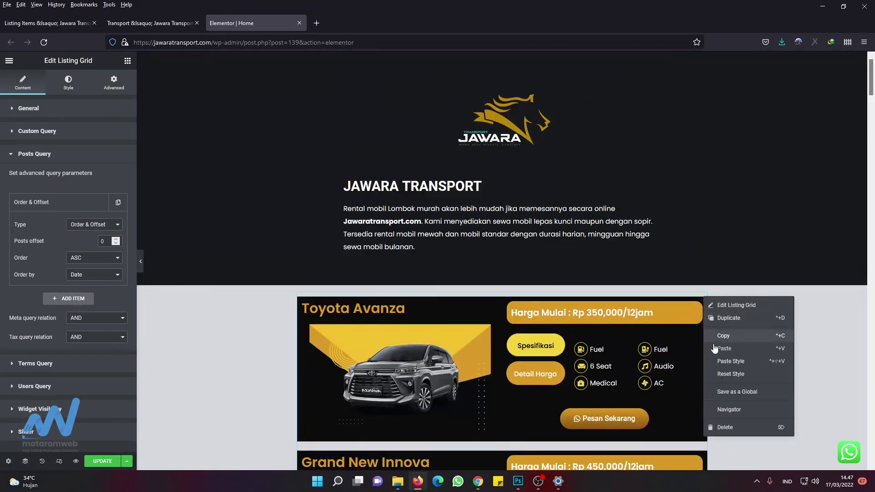
left_click(724, 427)
scroll(530, 329, "down", 15)
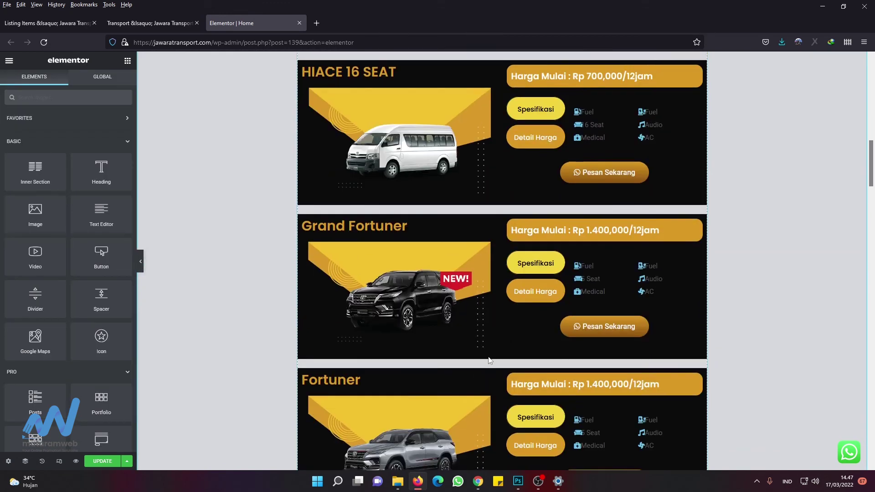
scroll(481, 373, "down", 7)
left_click(96, 462)
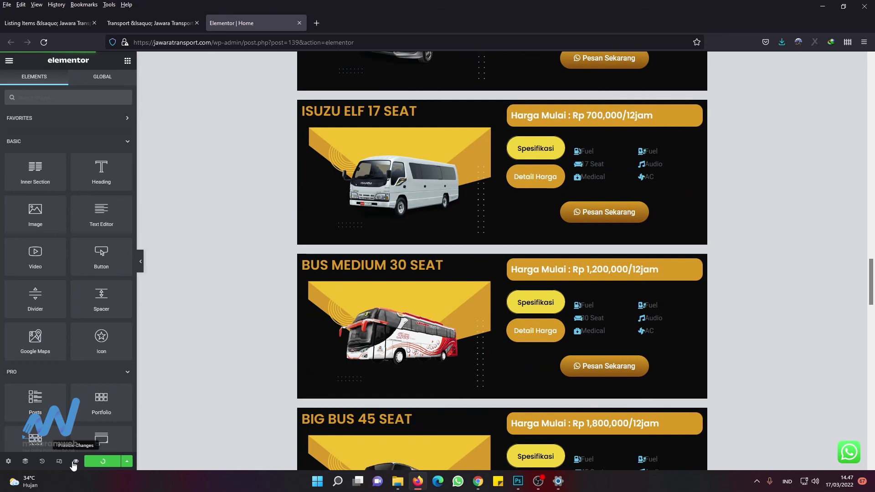
Step: Preview the updated Home page in a separate browser tab and look through it from the car cards to the contact banner
left_click(74, 462)
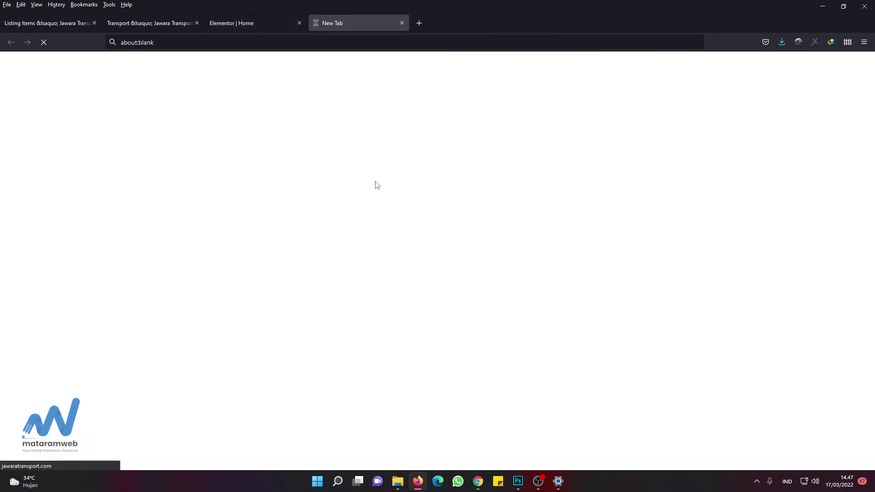
scroll(498, 236, "down", 20)
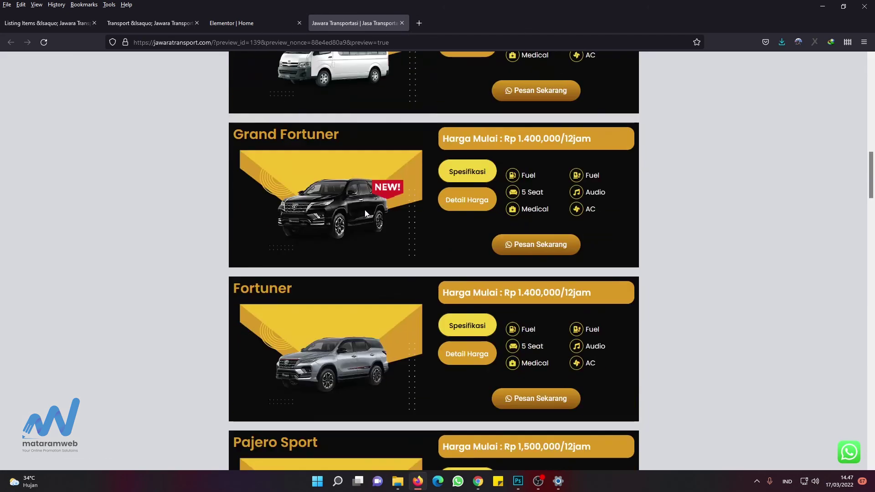
scroll(460, 321, "down", 20)
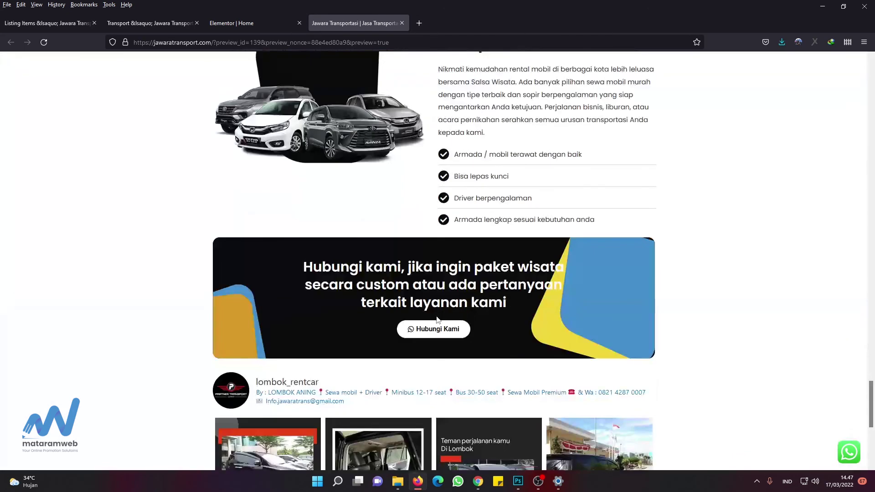